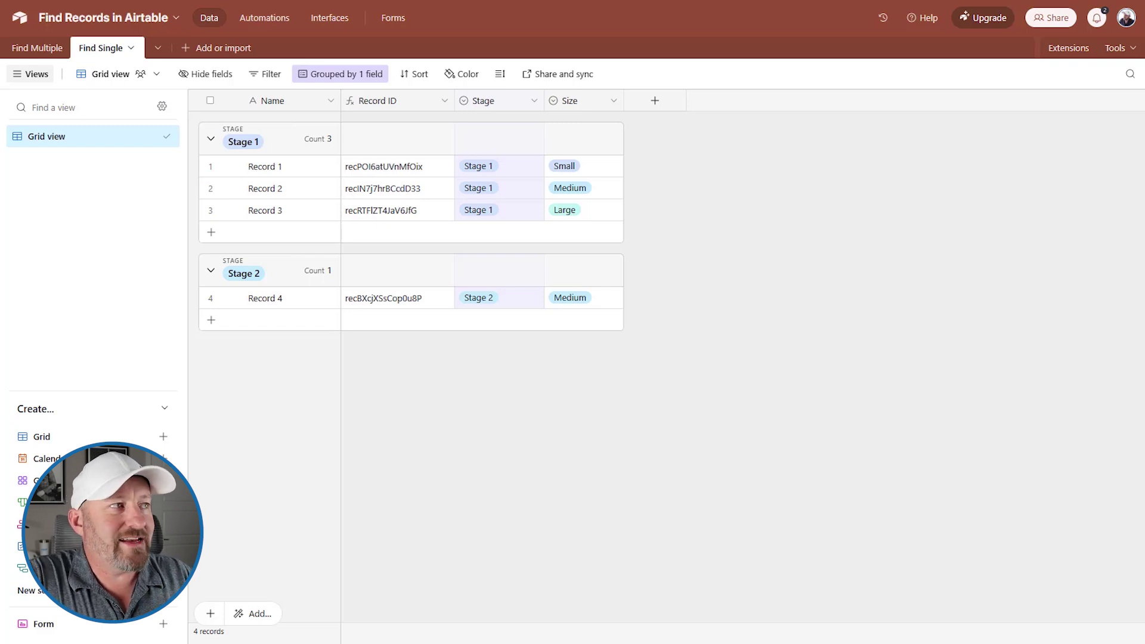
Examine the Find Multiple table's records grouped by Category and the single-select options of the Category field.
left_click(27, 52)
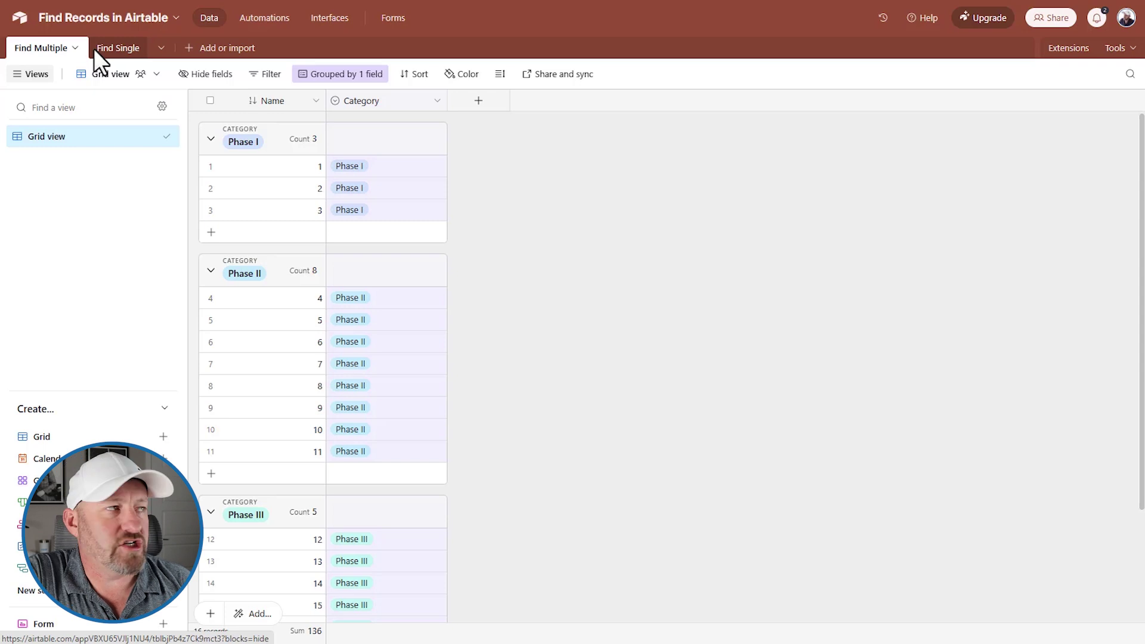
left_click(274, 22)
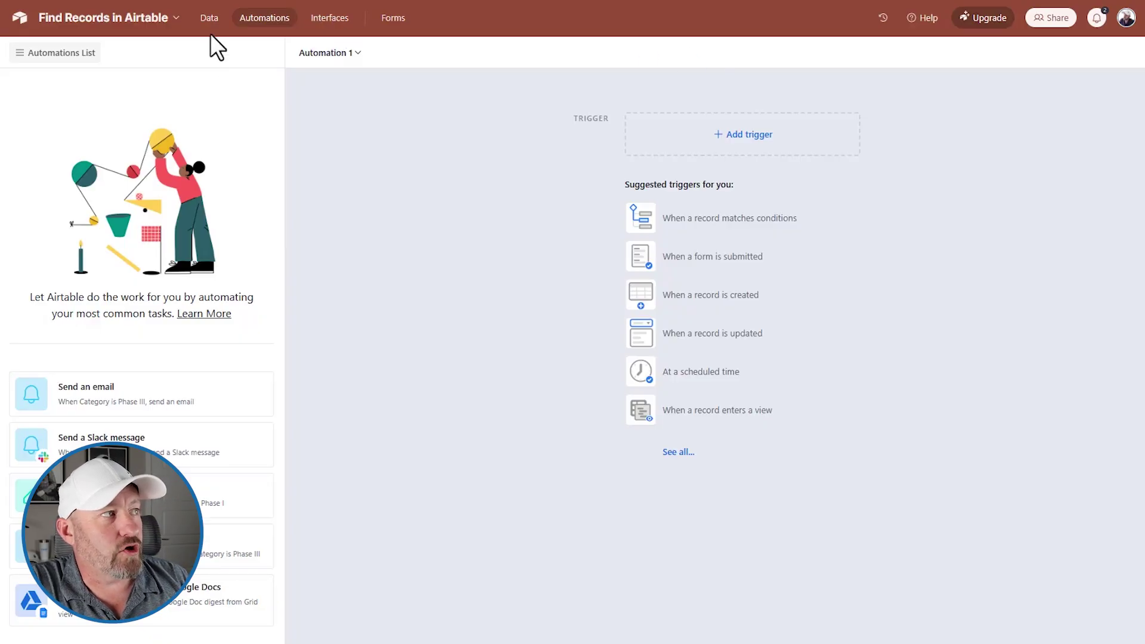
left_click(217, 19)
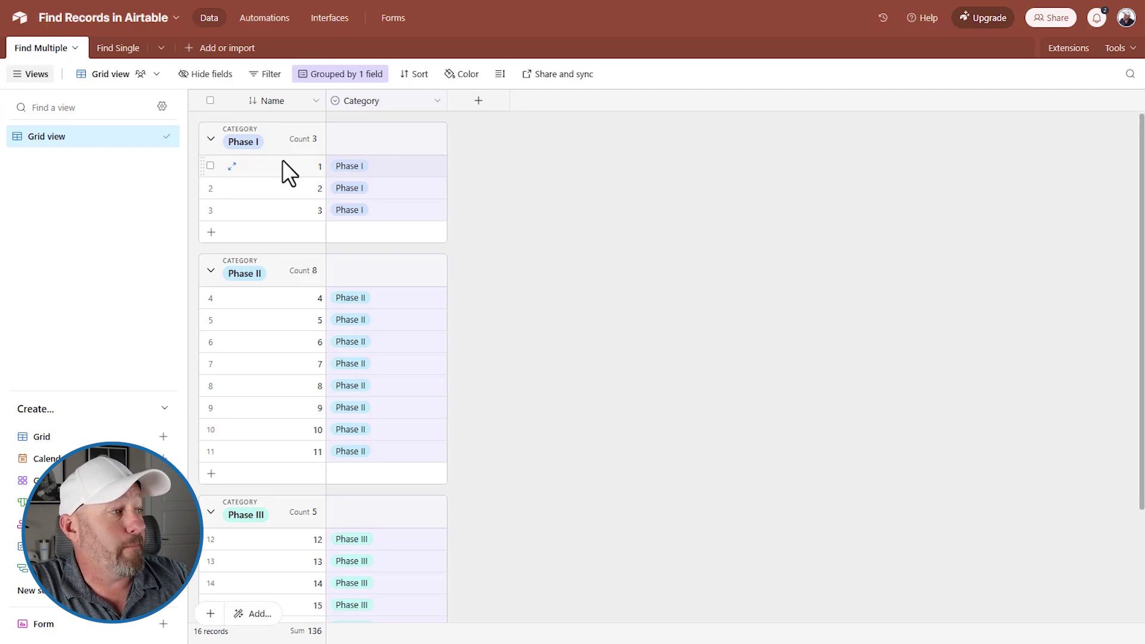
scroll(292, 208, "down", 3)
left_click(306, 484)
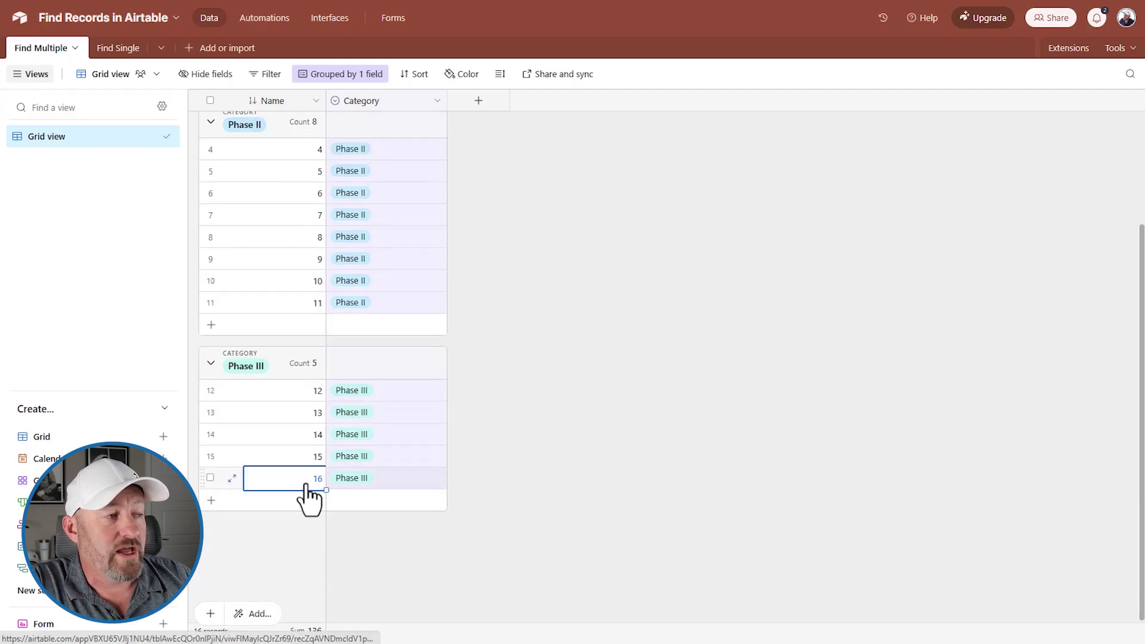
scroll(297, 485, "up", 3)
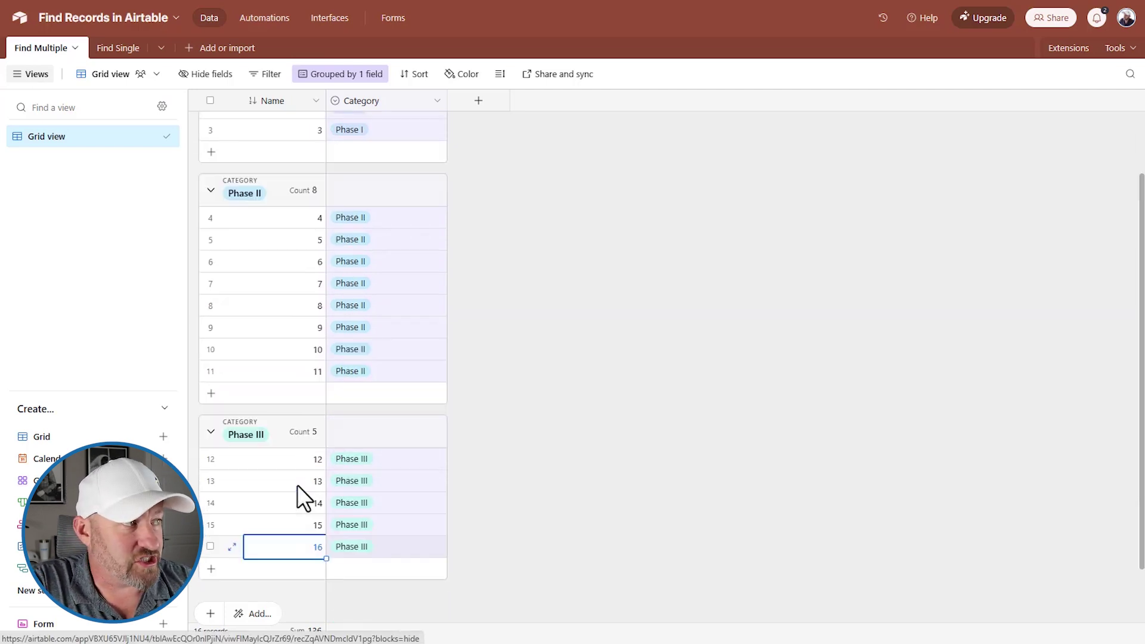
scroll(312, 435, "down", 3)
scroll(322, 357, "up", 3)
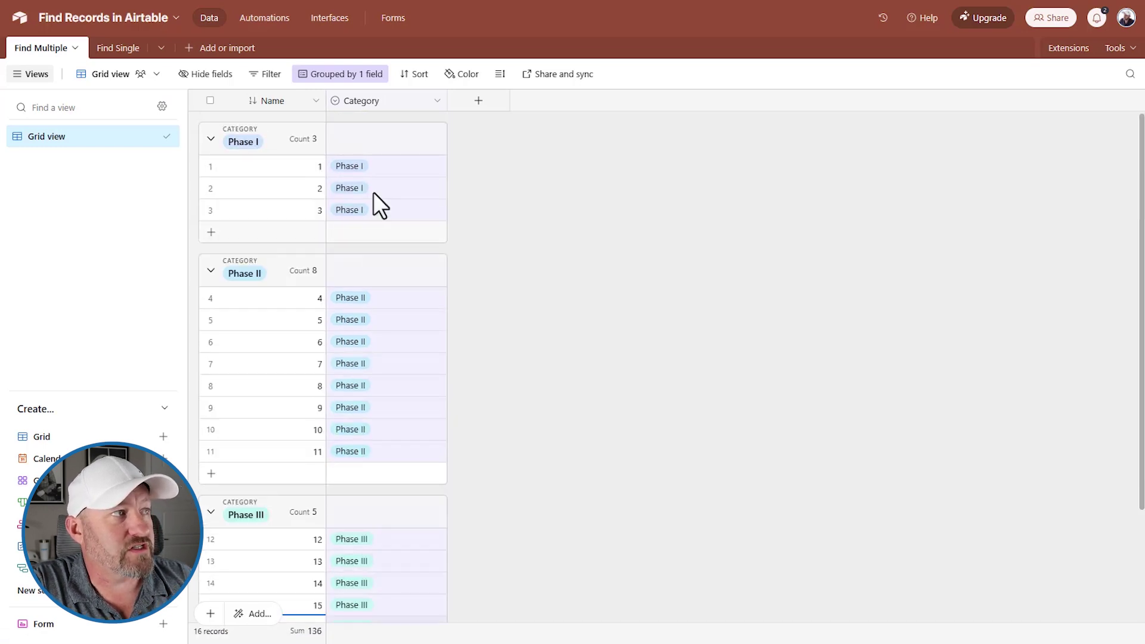
double_click(385, 102)
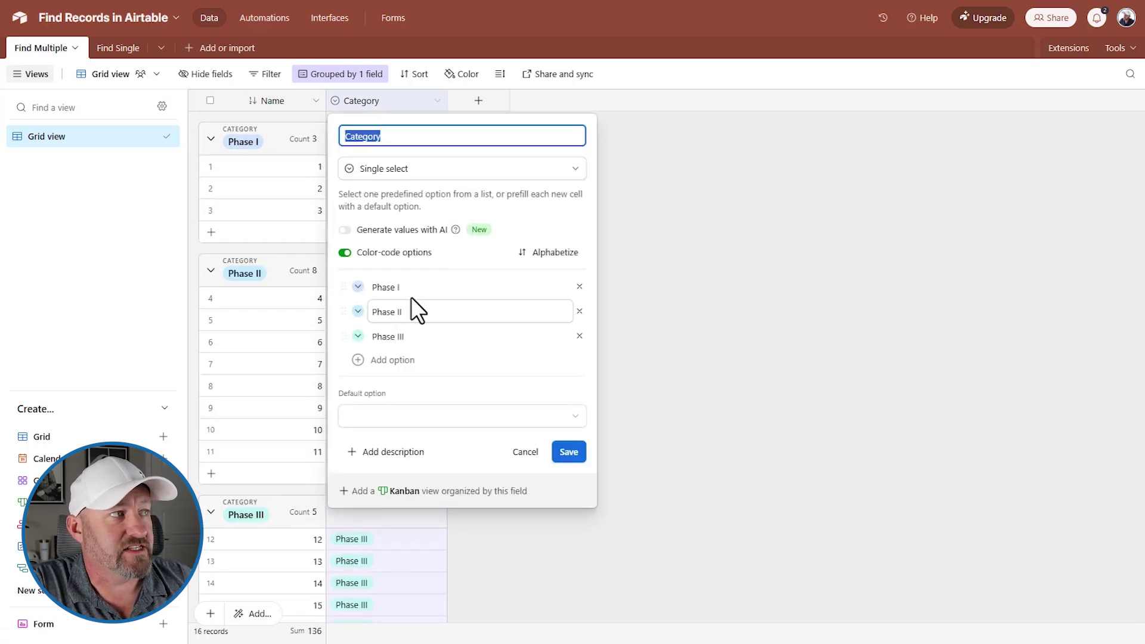
left_click(705, 242)
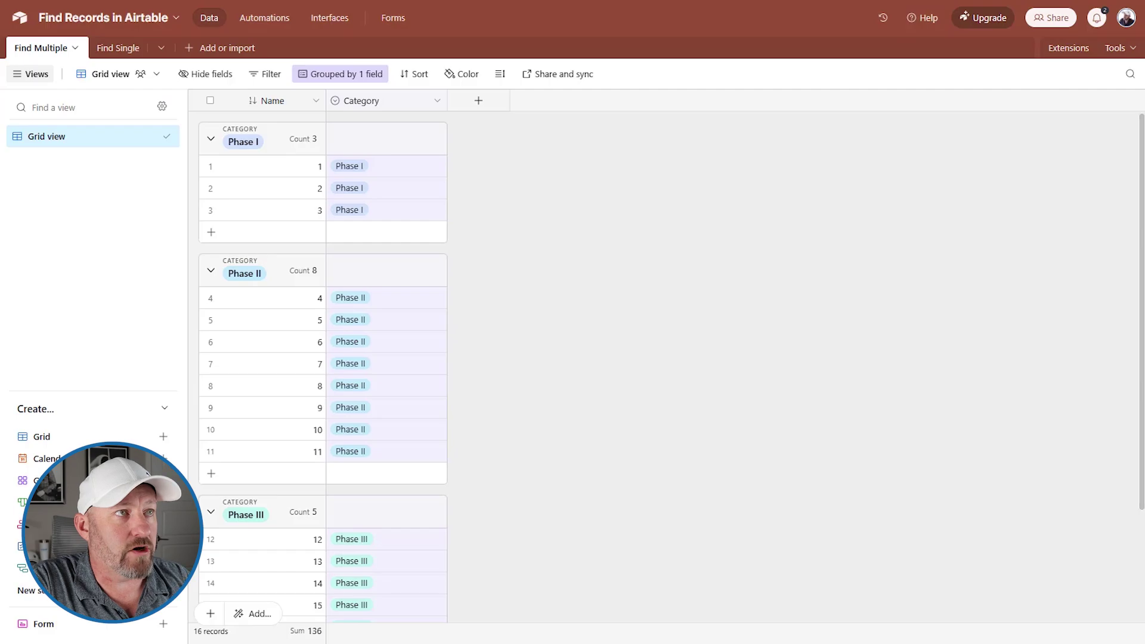
Switch to Zapier and create a new Zap.
left_click(930, 1)
left_click(1059, 99)
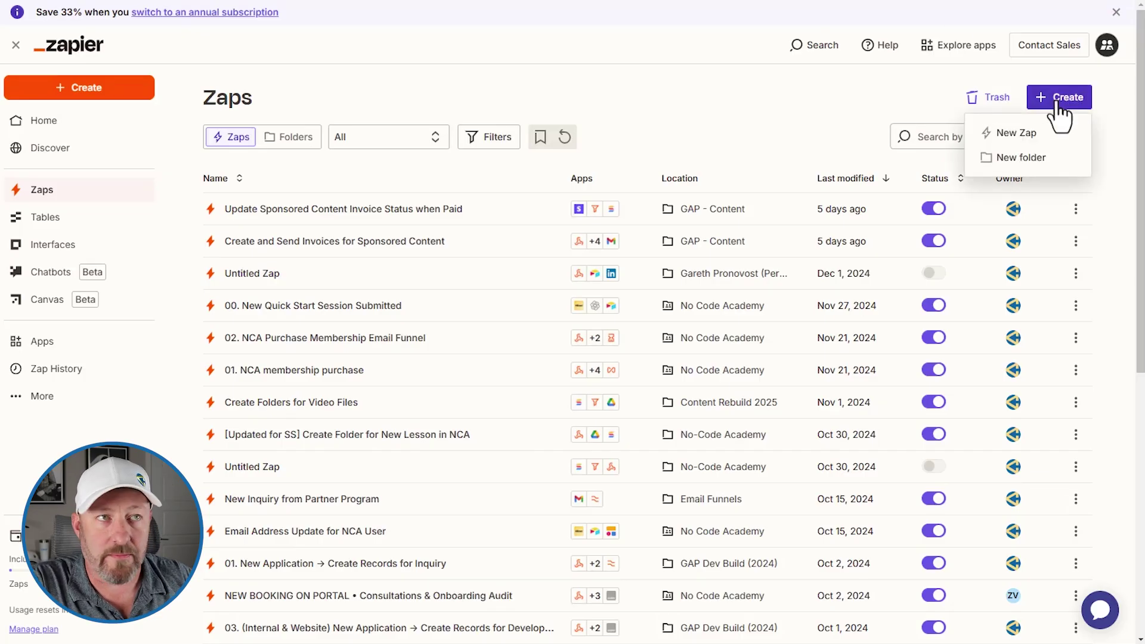
left_click(1031, 148)
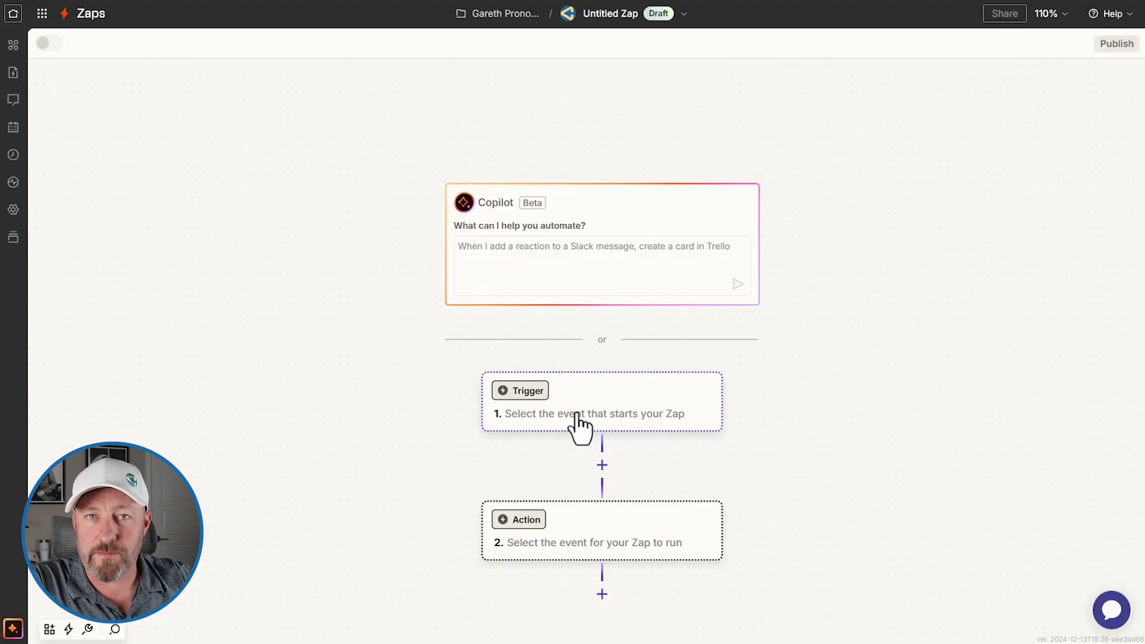
Set the Zap's trigger to Schedule by Zapier with the Every Week event.
left_click(579, 428)
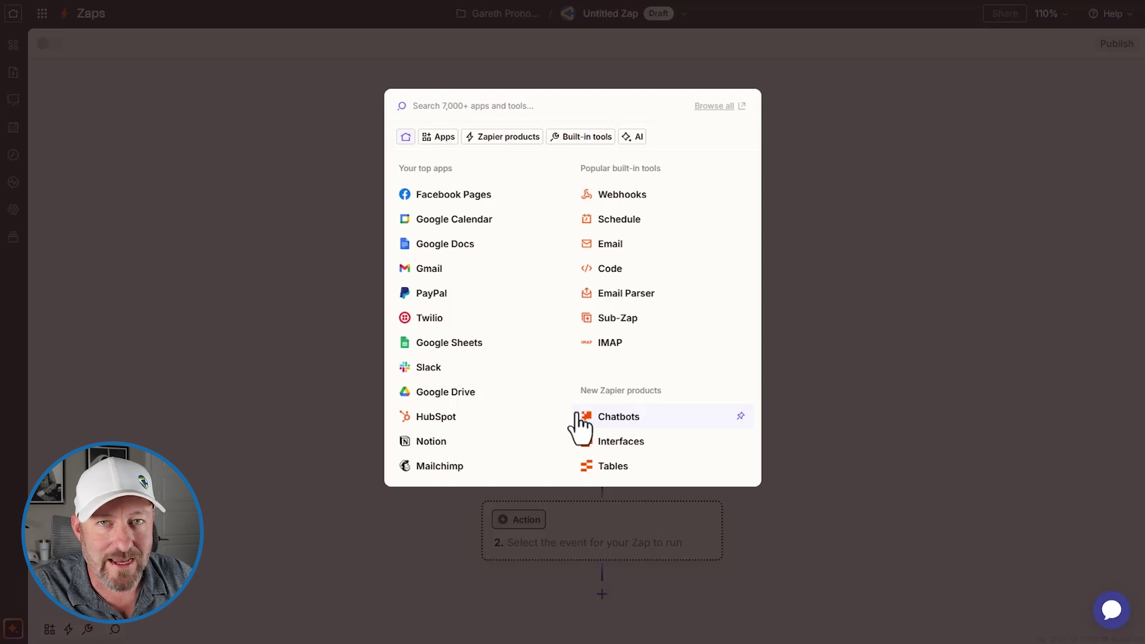
type("sched")
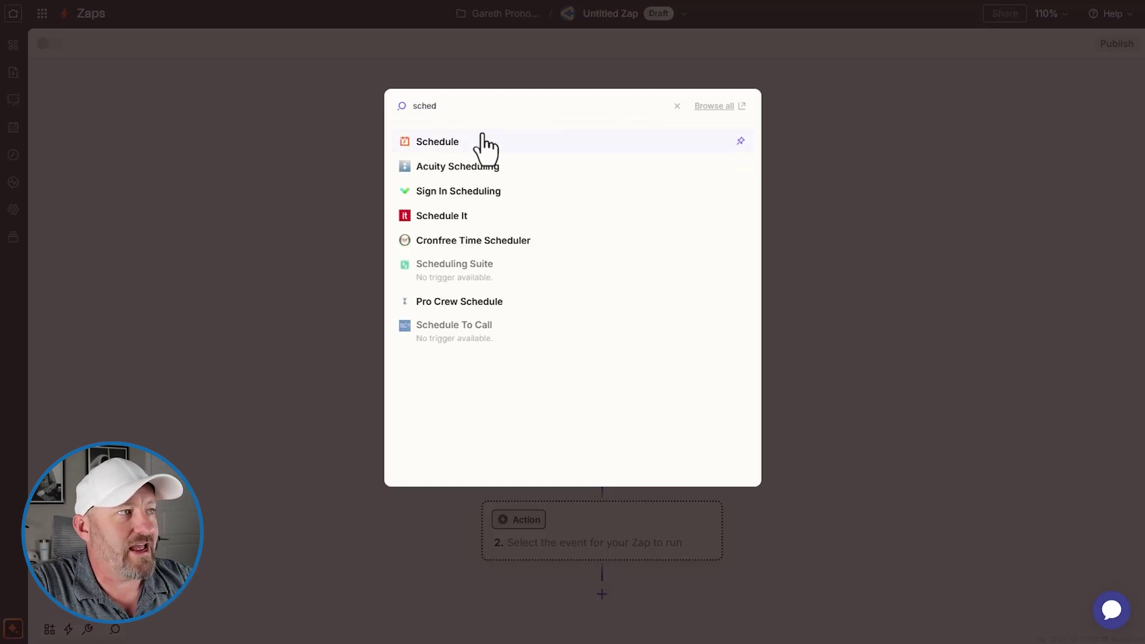
left_click(479, 143)
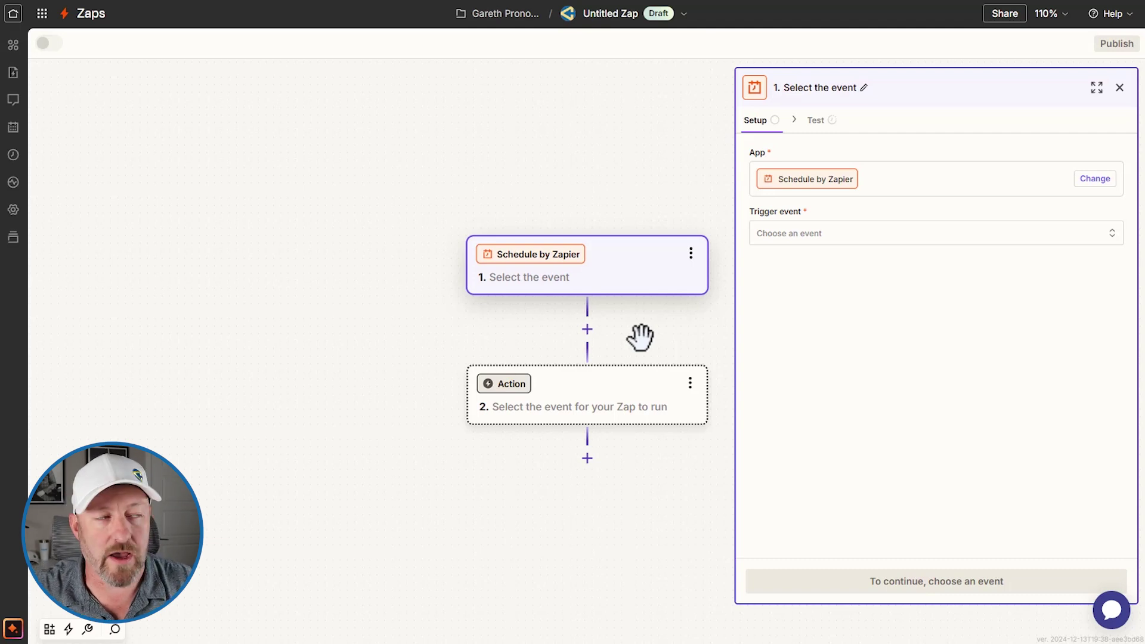
left_click(851, 233)
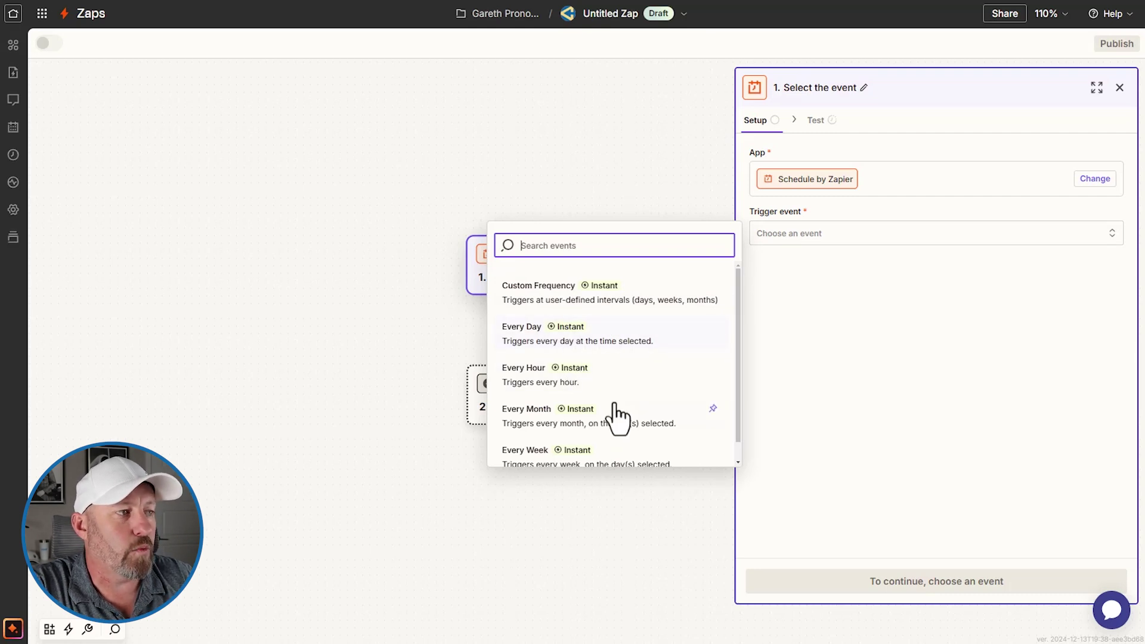
scroll(617, 442, "down", 1)
left_click(621, 453)
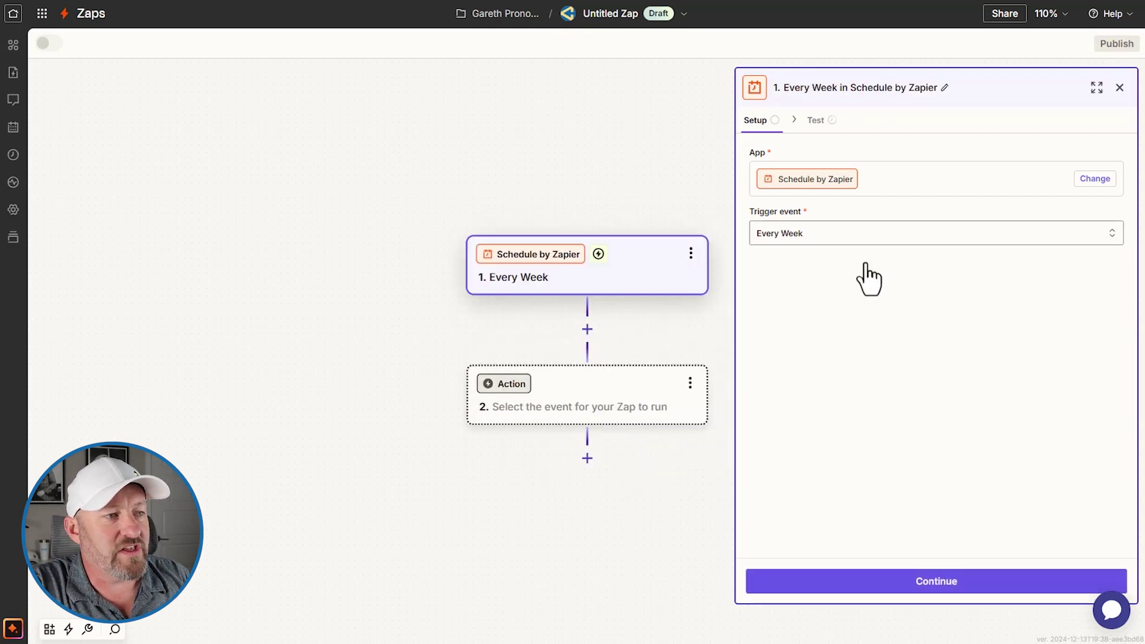
left_click(949, 588)
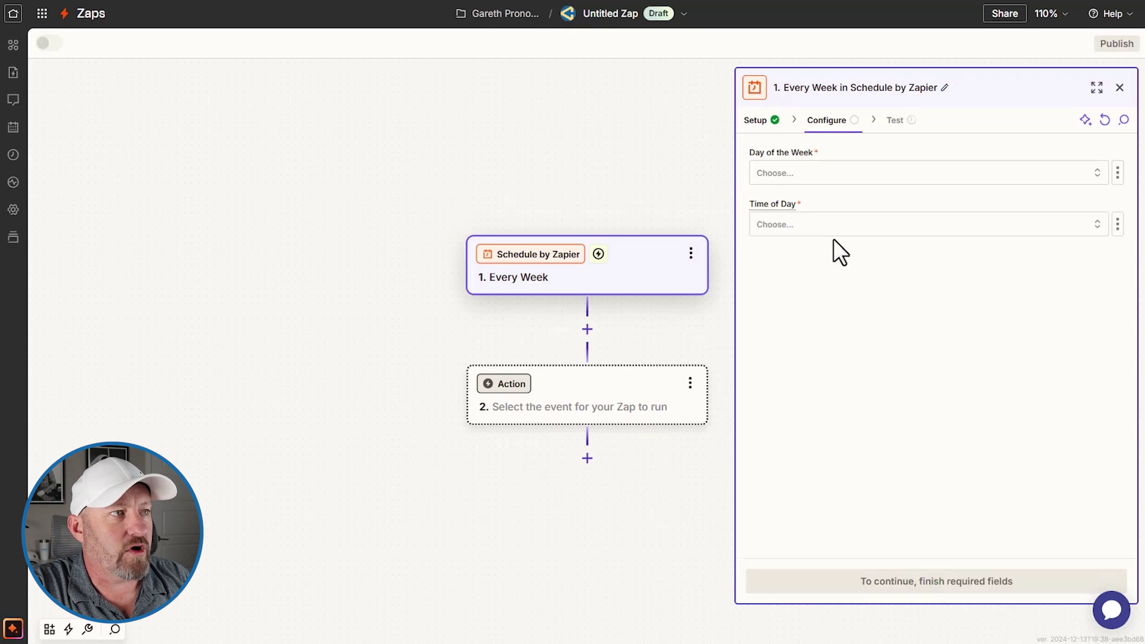
Configure the weekly trigger to run on Monday at 8:00 AM.
left_click(819, 174)
left_click(568, 246)
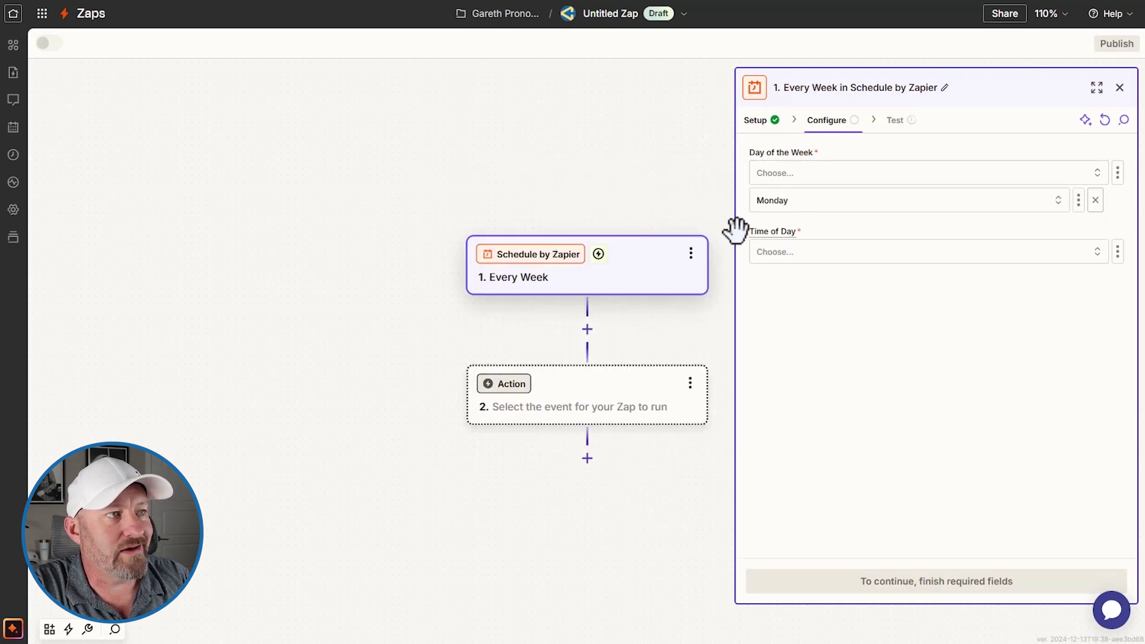
left_click(831, 253)
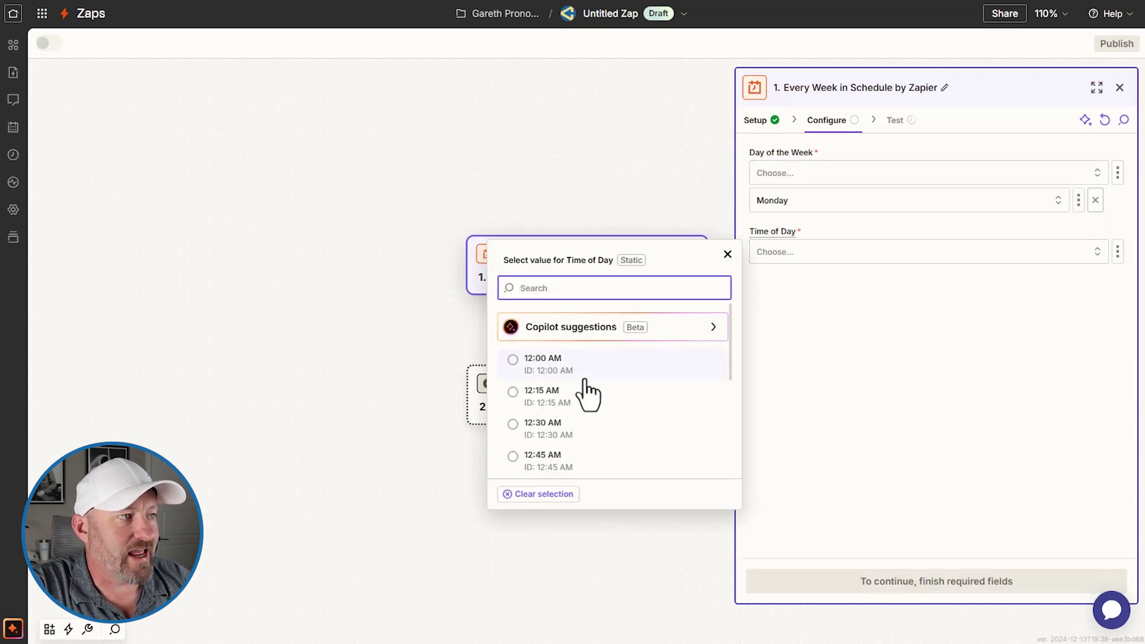
scroll(588, 400, "down", 8)
scroll(587, 412, "down", 6)
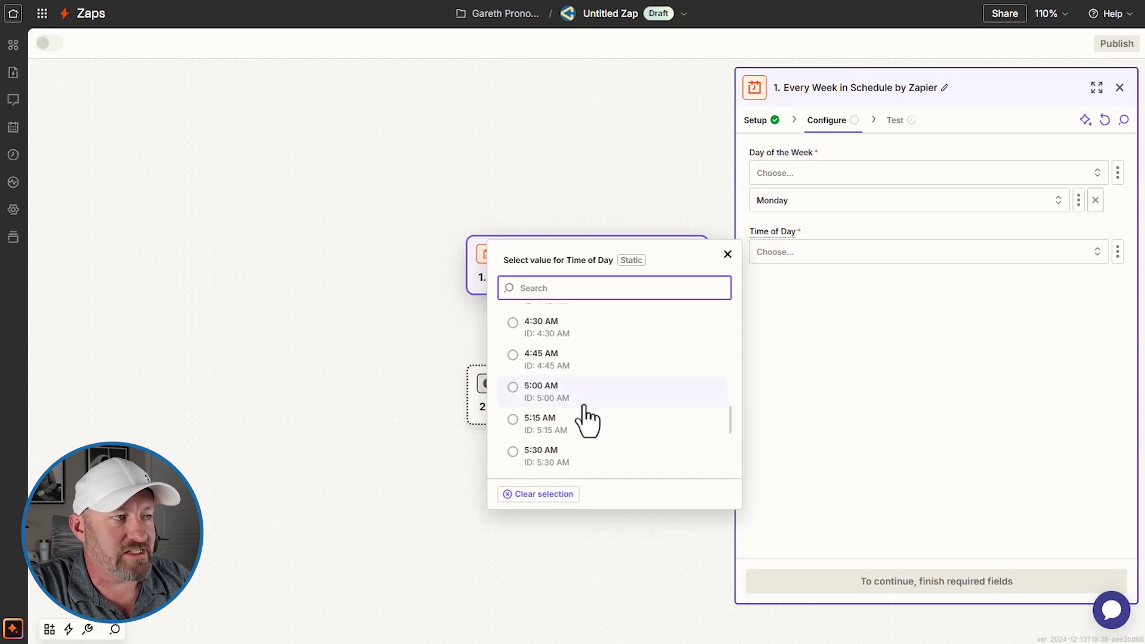
scroll(574, 433, "down", 2)
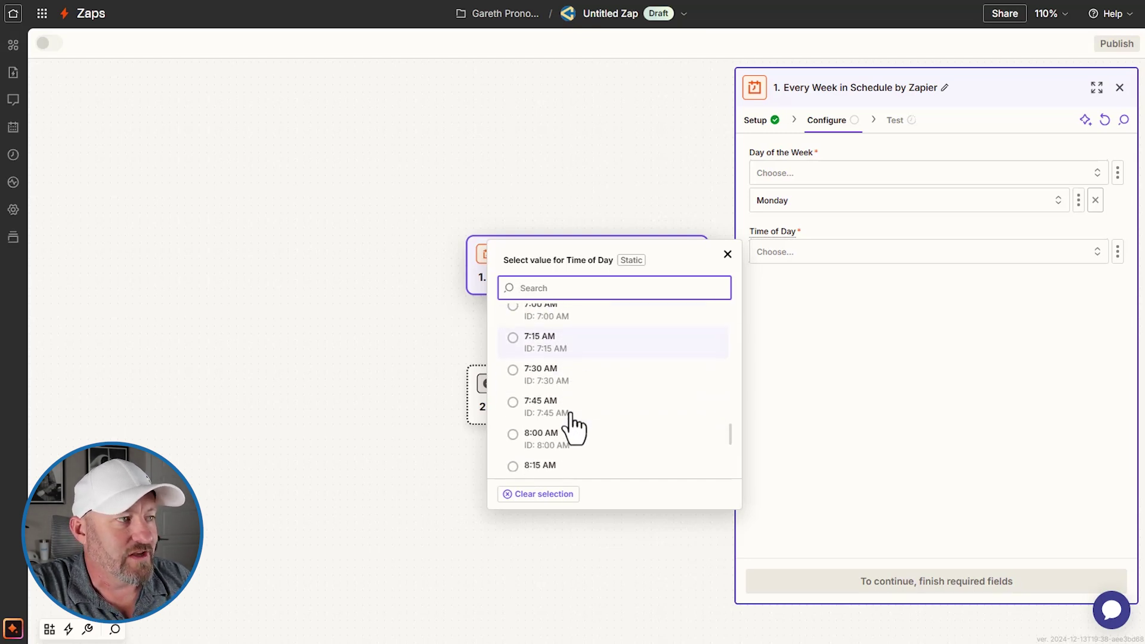
left_click(574, 440)
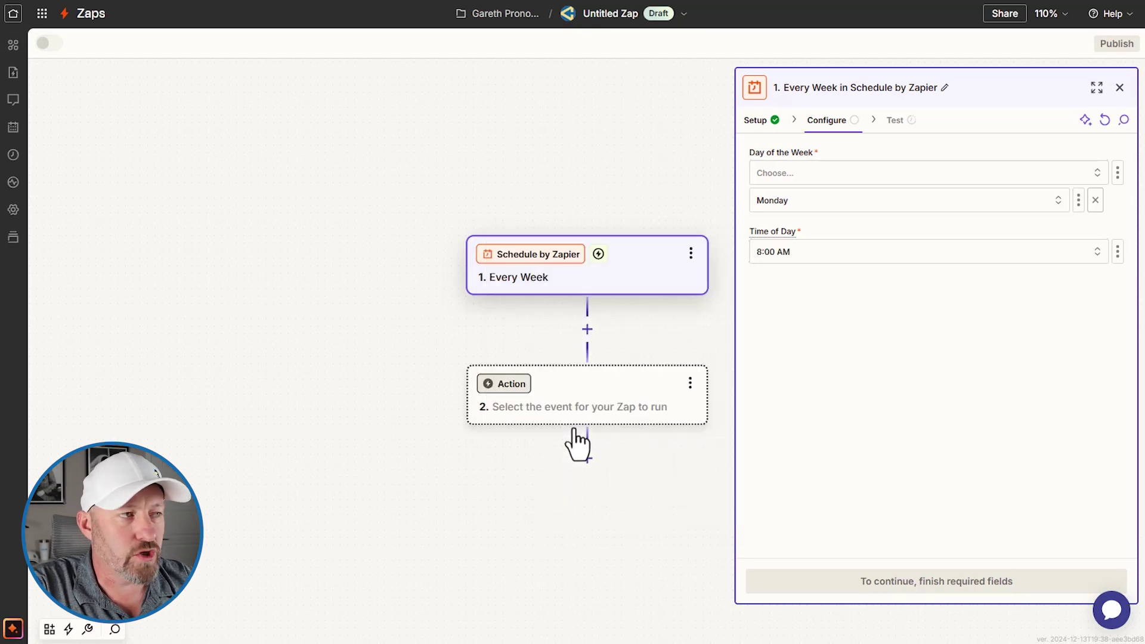
Test the weekly schedule trigger and select the Week A test record.
left_click(943, 581)
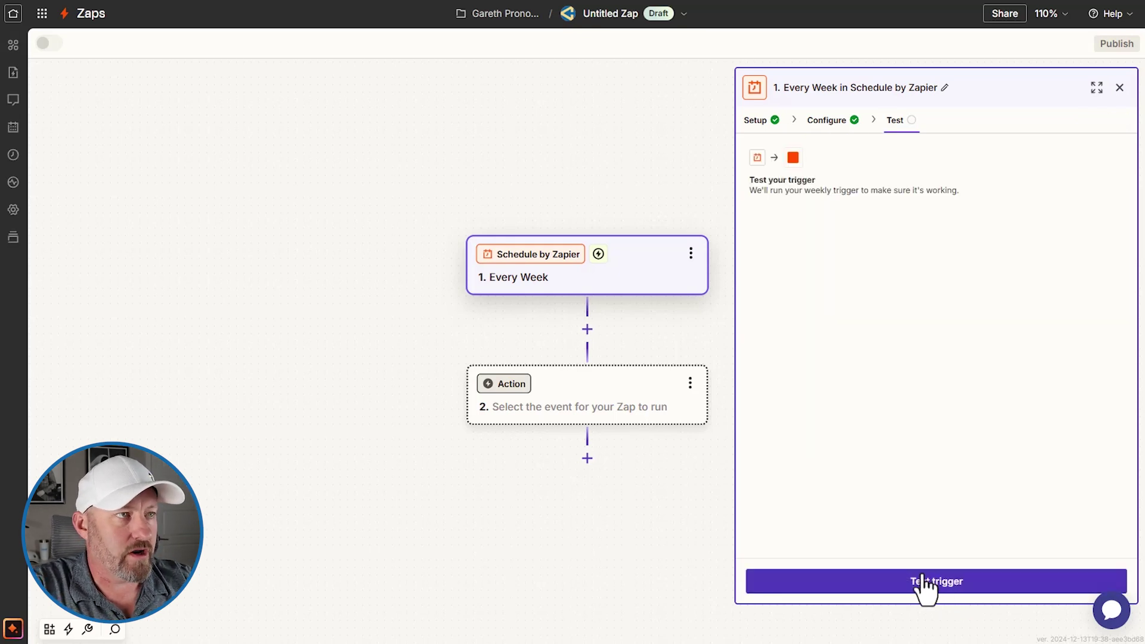
left_click(925, 588)
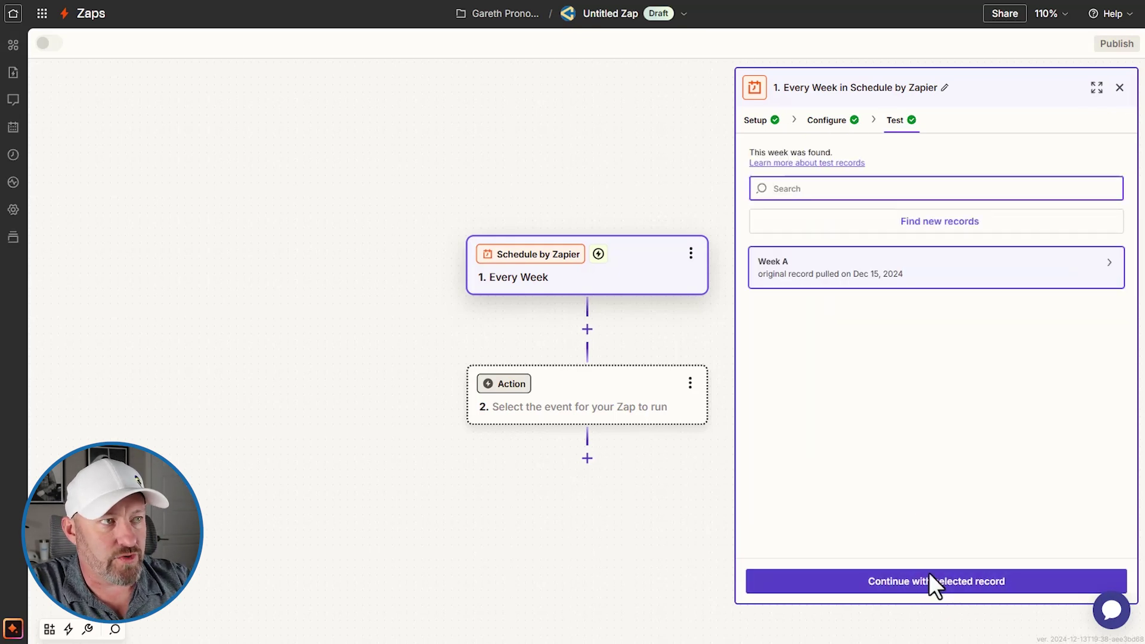
left_click(921, 274)
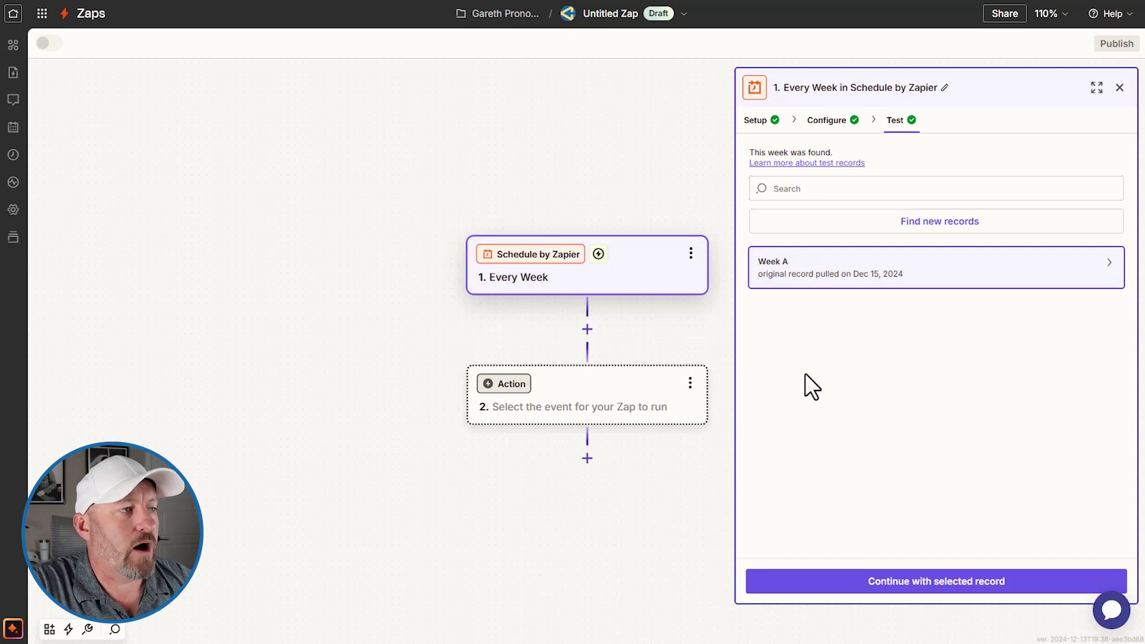
Set the Zap's second step to Airtable with the Find Many Records (With Line Item Support) action event.
left_click(603, 404)
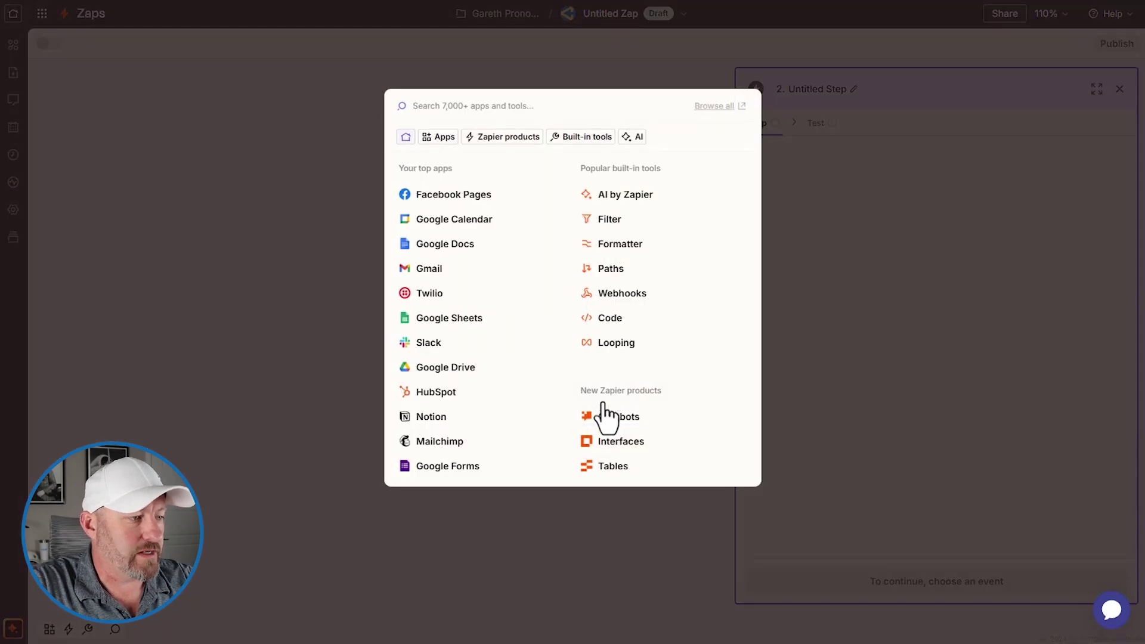
type("airta")
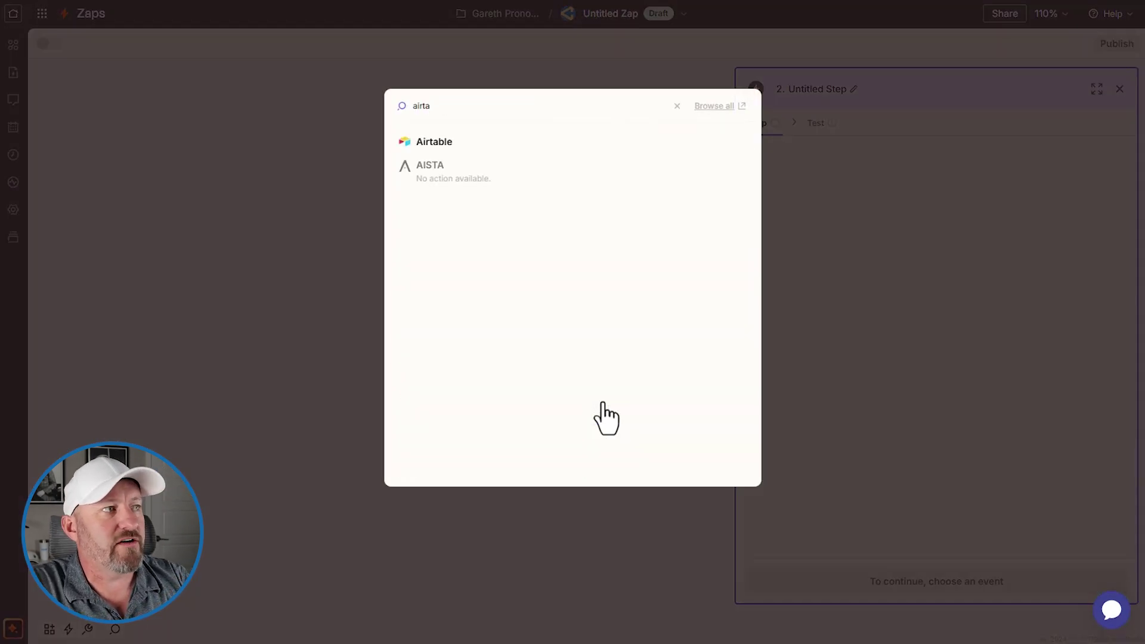
left_click(453, 152)
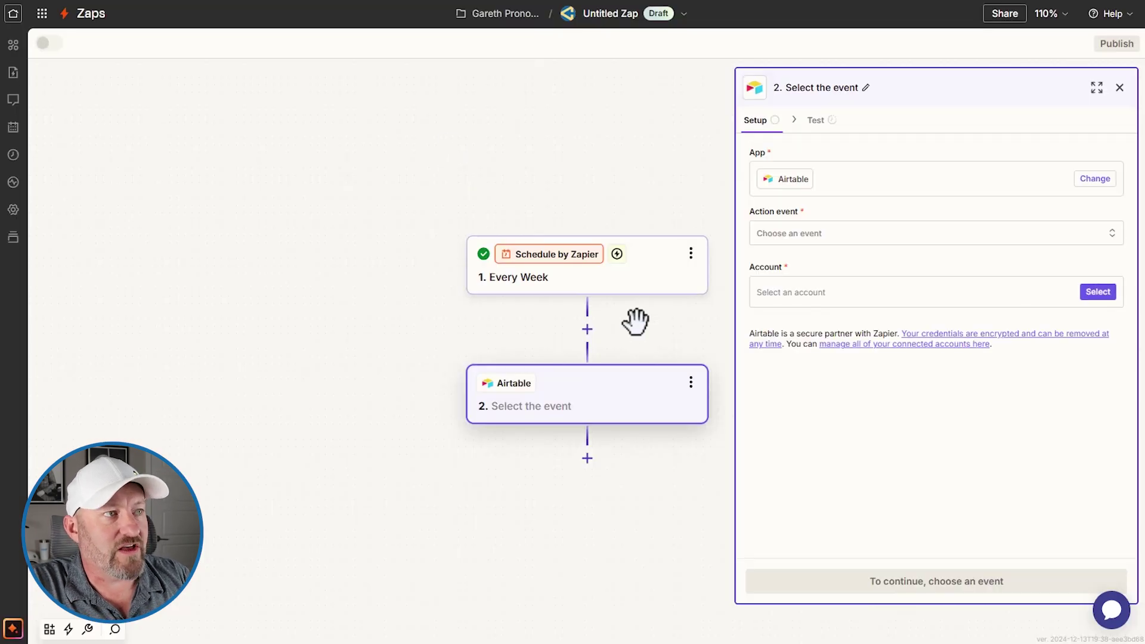
left_click(797, 237)
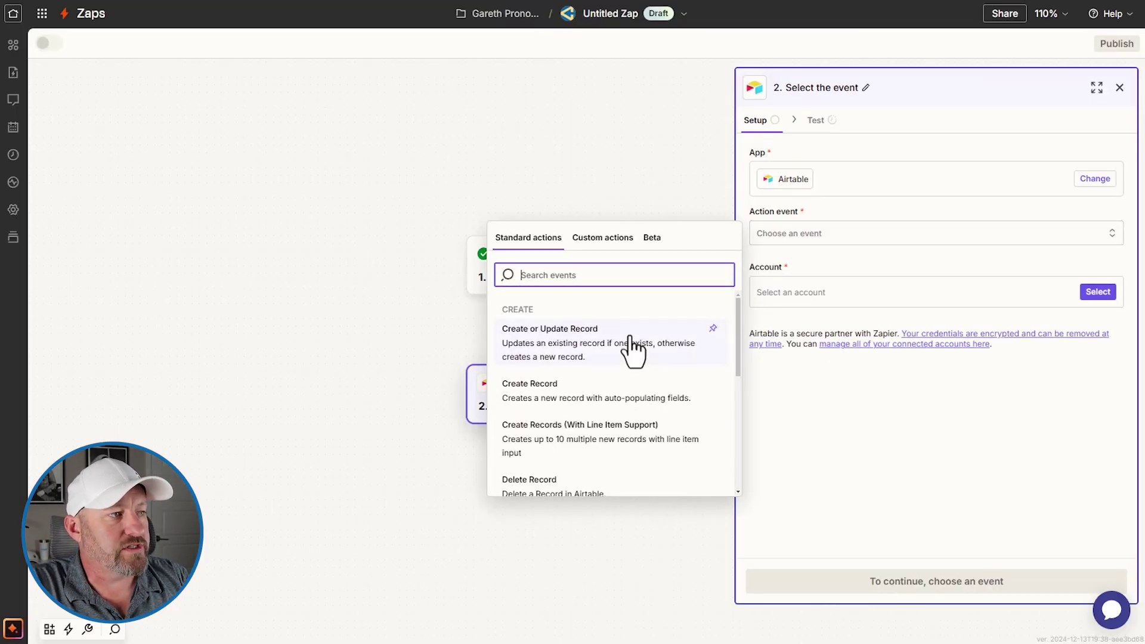
scroll(631, 352, "down", 5)
scroll(626, 346, "down", 1)
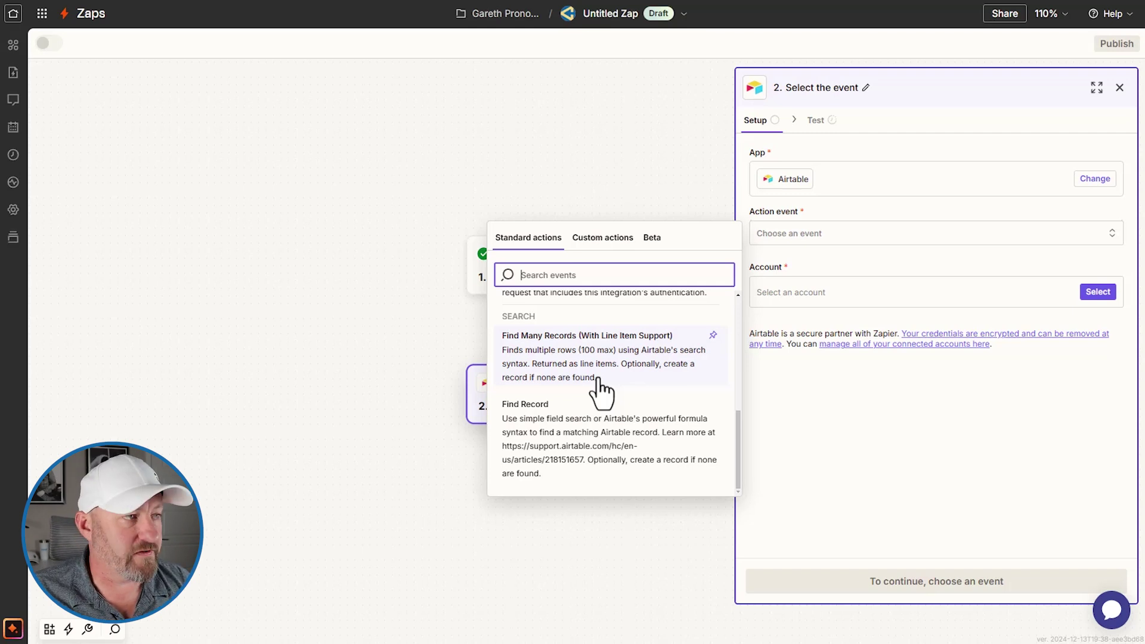
left_click(598, 381)
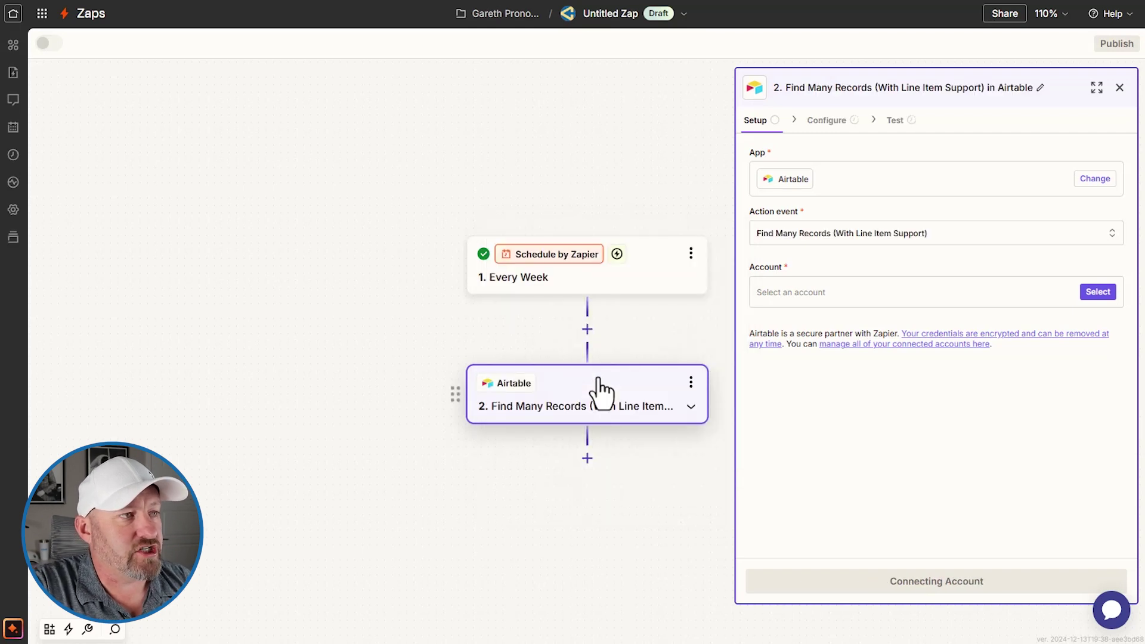
Assign the non-expired personal Airtable account used in 0 Zaps to the Find Many Records step and proceed to its configuration.
left_click(823, 296)
scroll(626, 435, "down", 5)
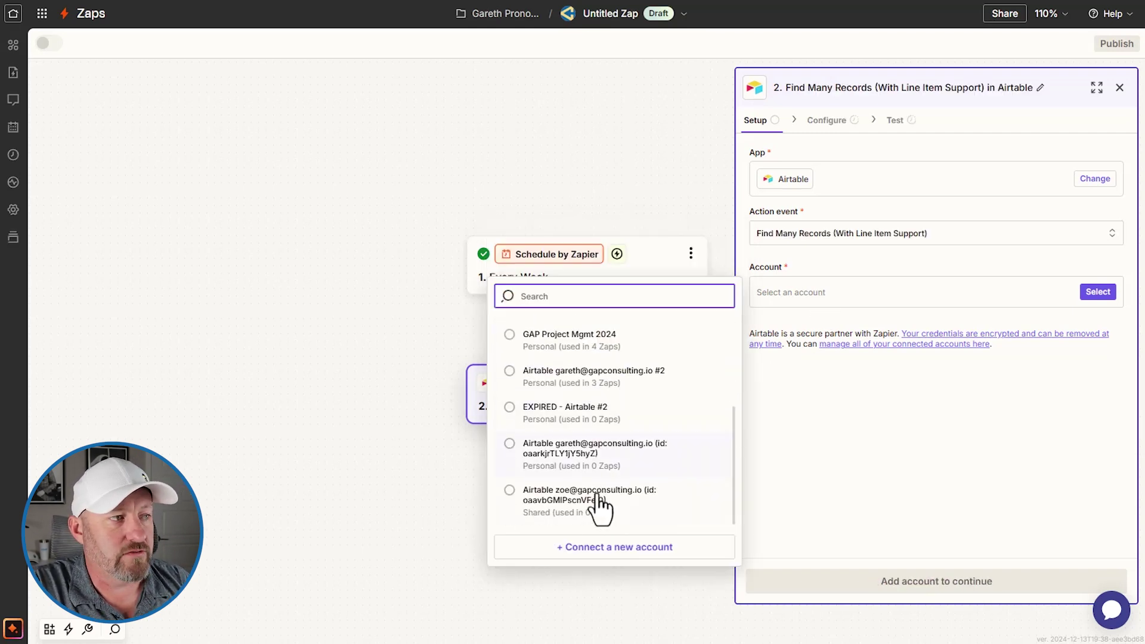
left_click(564, 459)
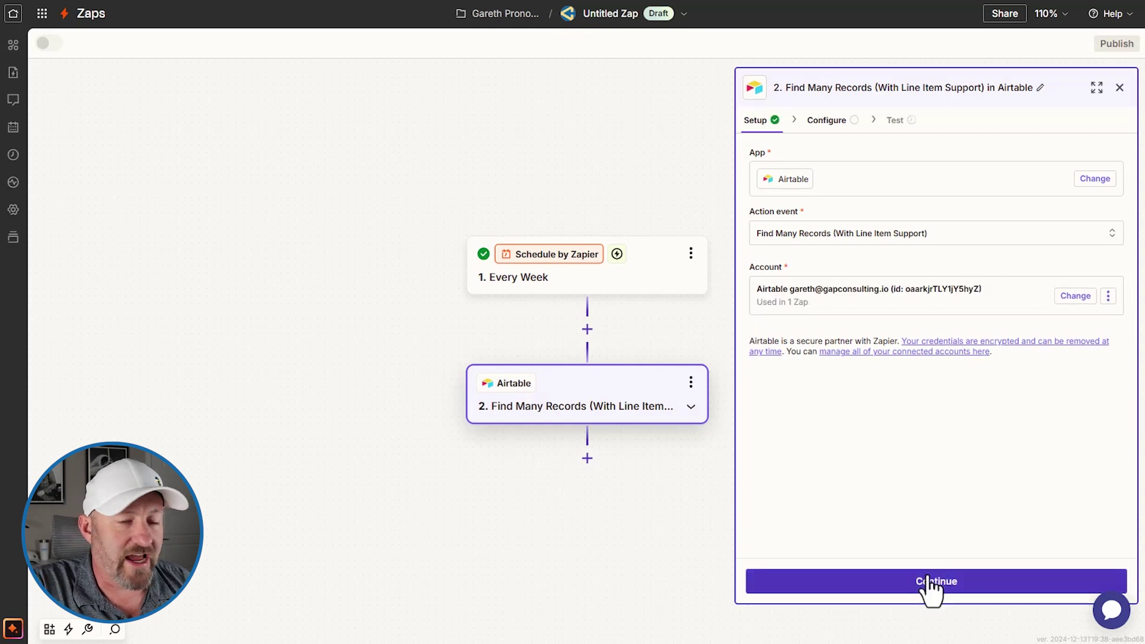
left_click(932, 587)
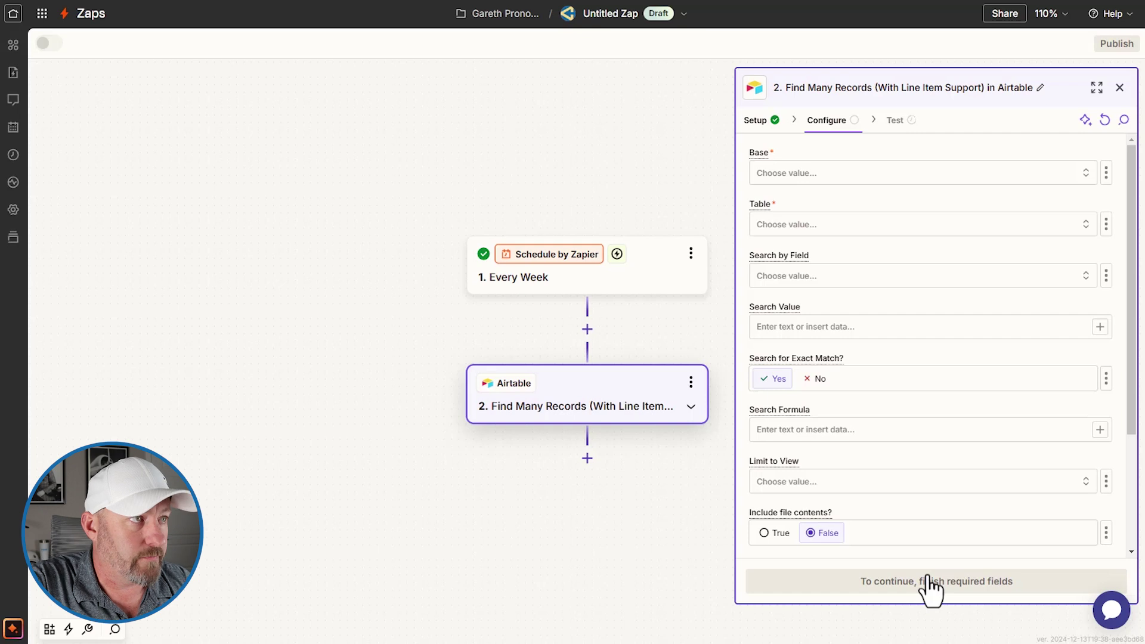
Choose Find Records in Airtable as the base for the Find Many Records step.
left_click(846, 175)
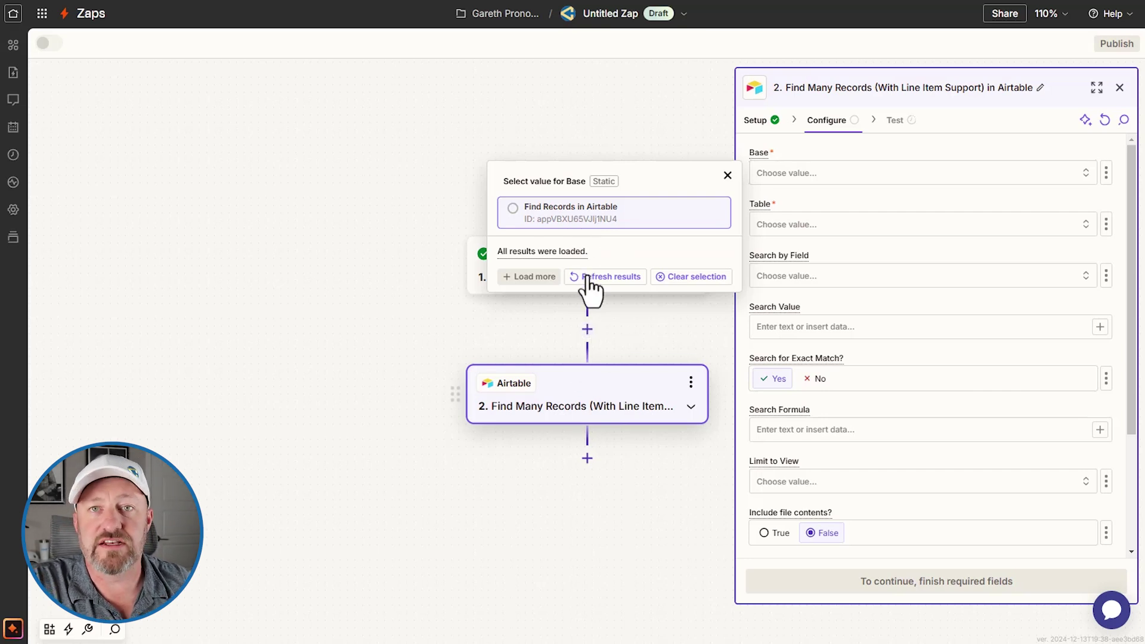
left_click(606, 230)
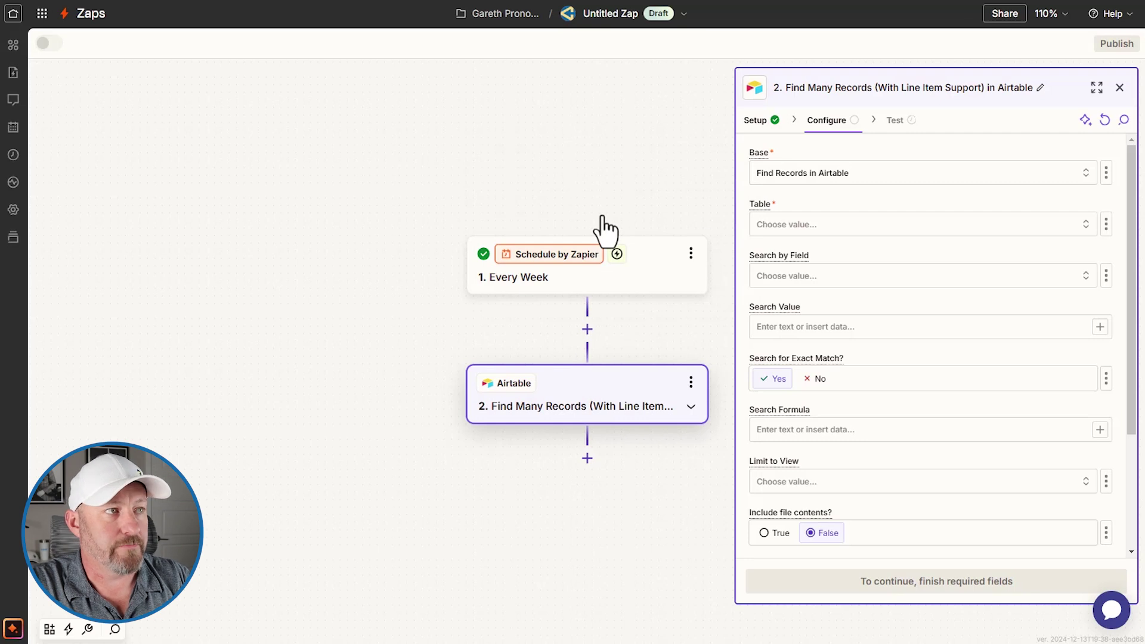
Choose Find Multiple as the table for the Find Many Records step and check the Phase II records in Airtable.
left_click(820, 229)
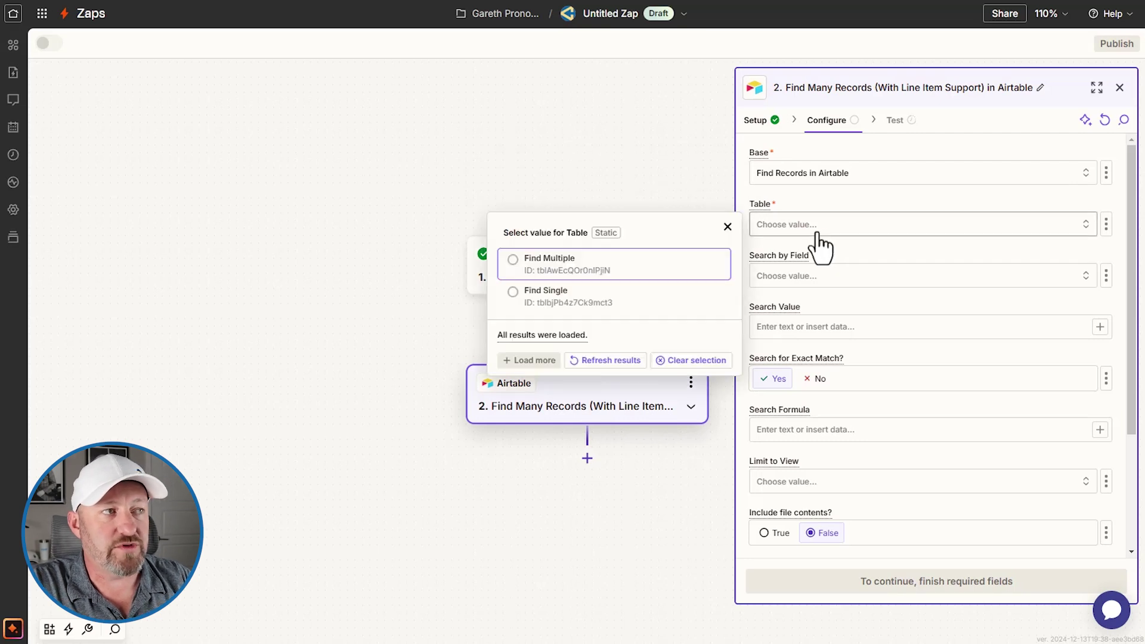
left_click(639, 280)
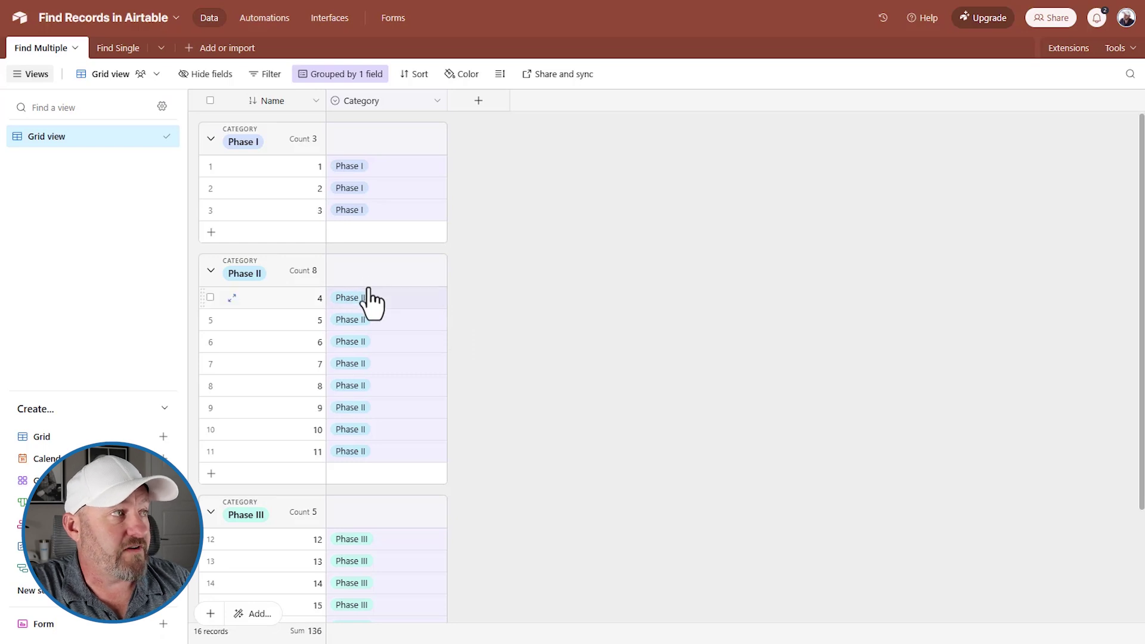
left_click(288, 299)
left_click(291, 453)
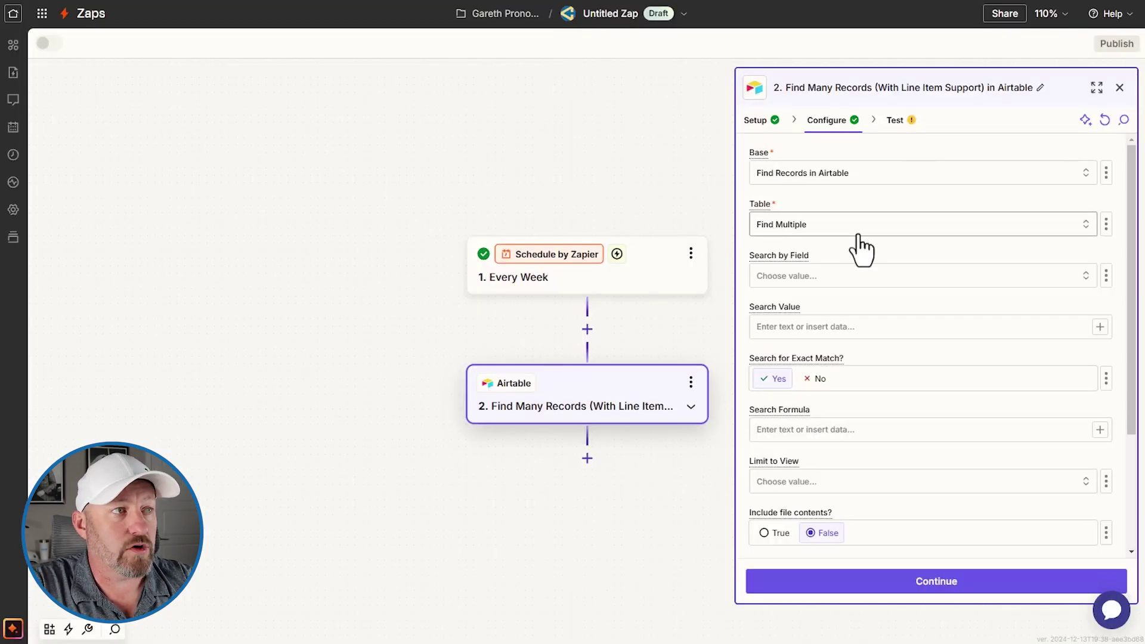
Set the Find Many Records step to search by the Category field for the value Phase II.
left_click(821, 278)
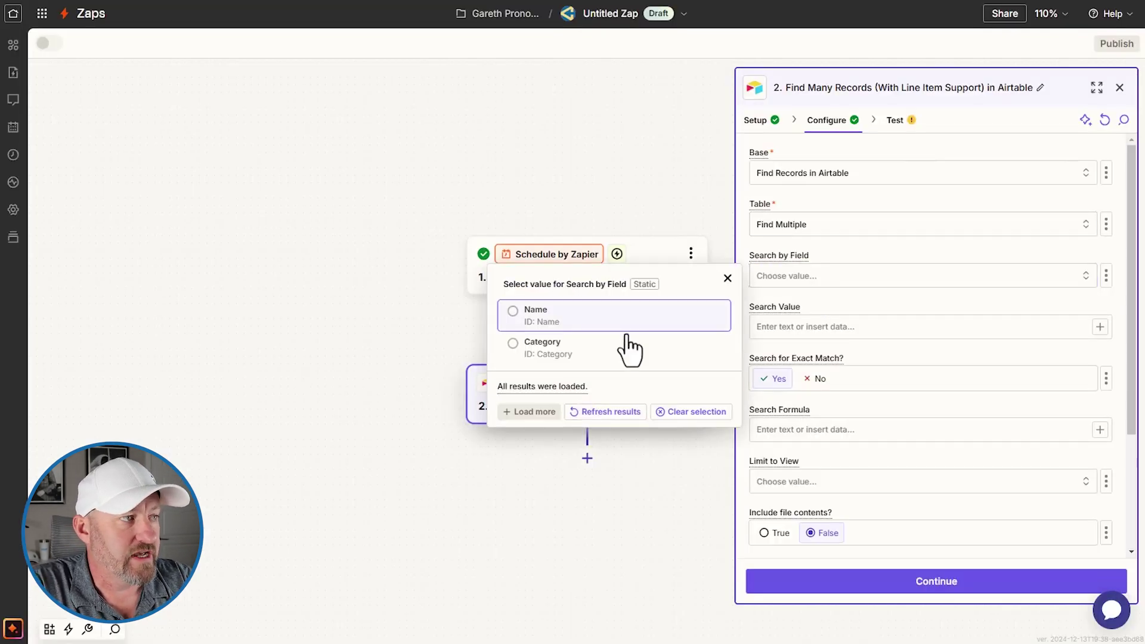
left_click(550, 349)
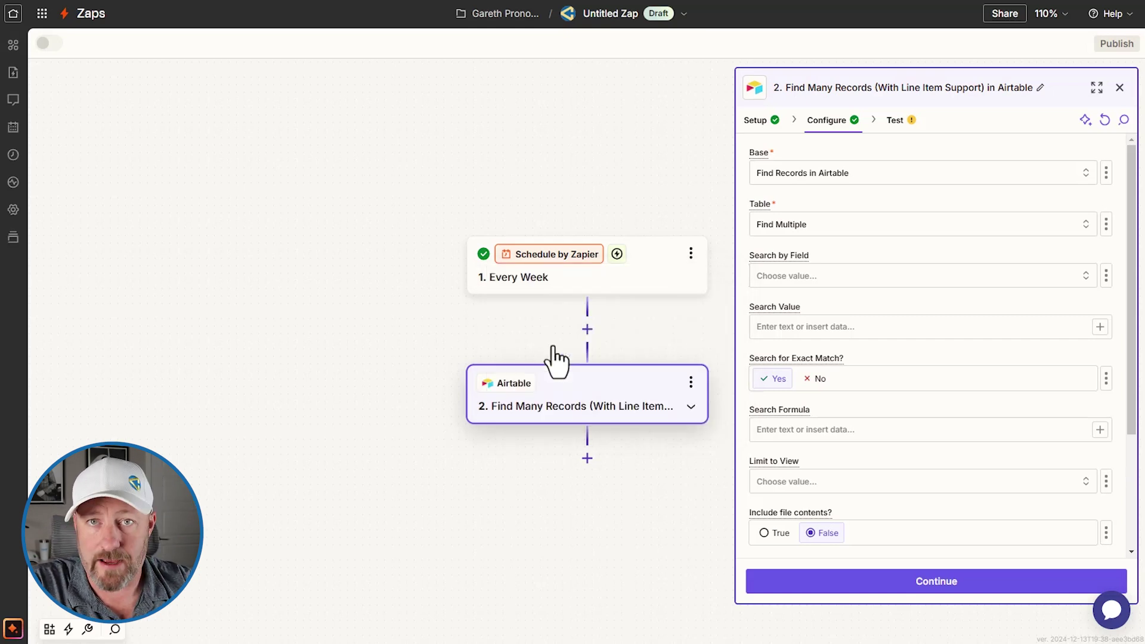
left_click(818, 327)
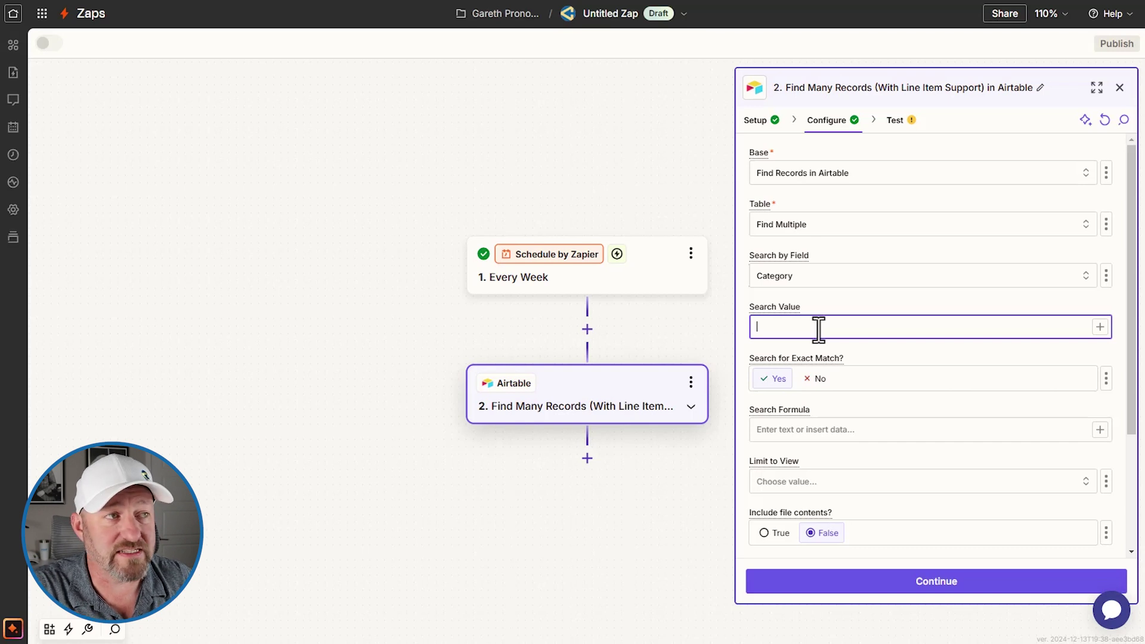
type("P")
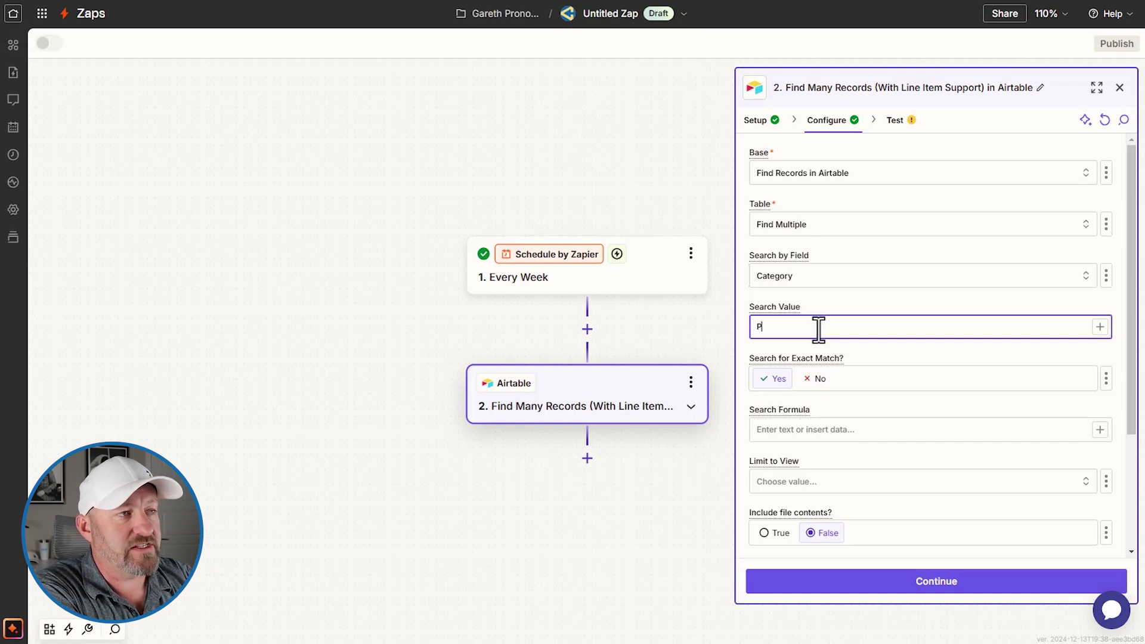
type("hase ")
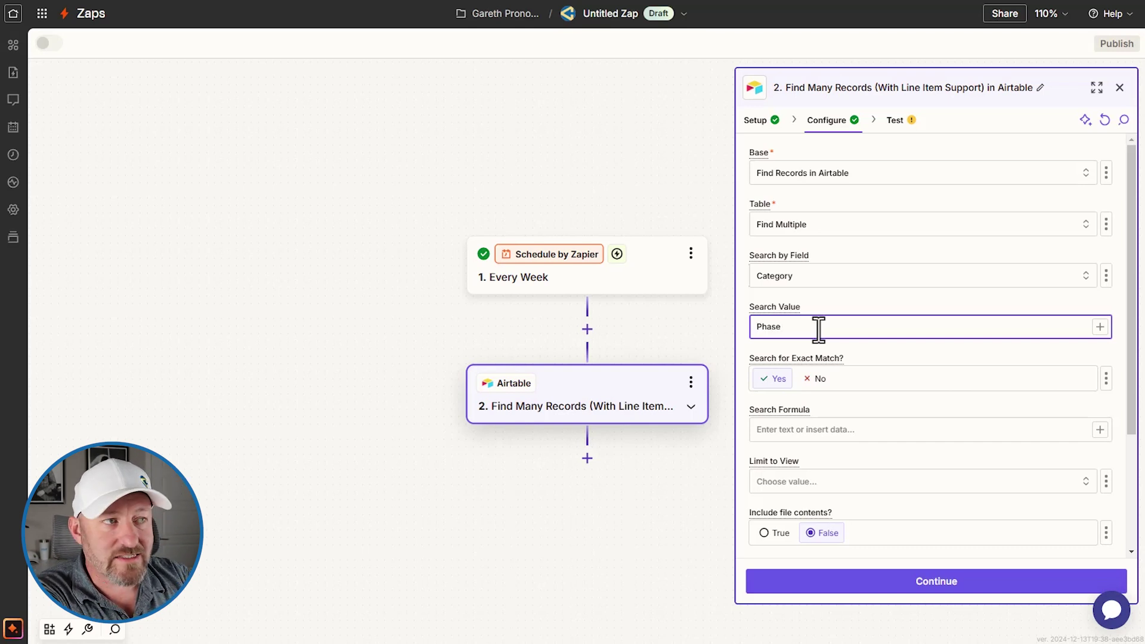
type("II")
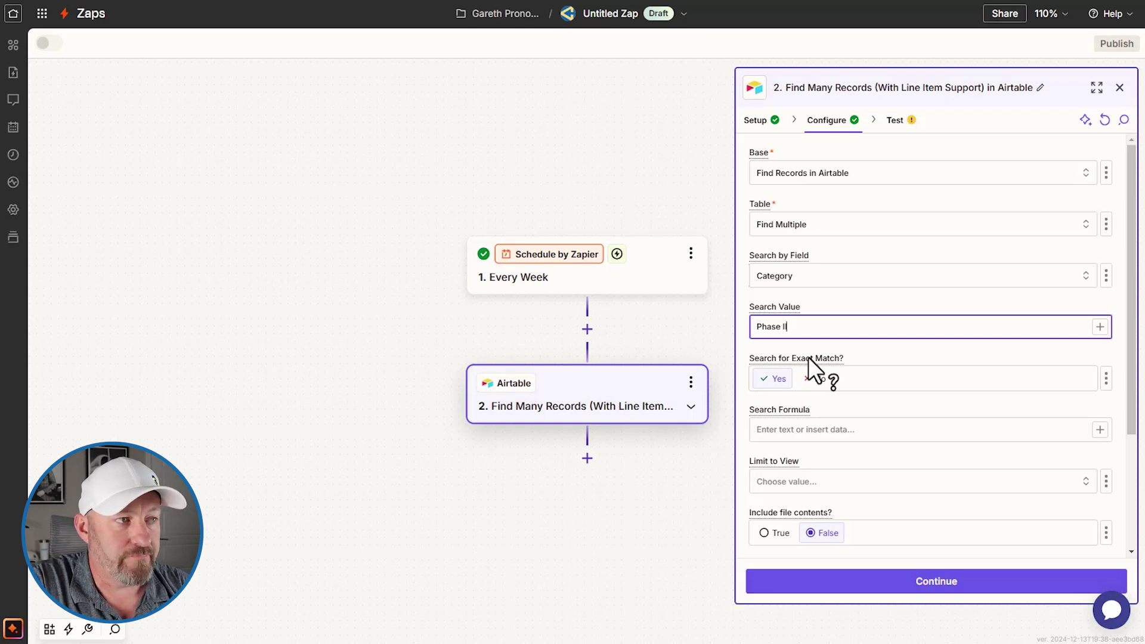
Set the Find Many Records step's maximum records to 100 and keep the "safely halted" option for searches without results.
scroll(809, 358, "down", 3)
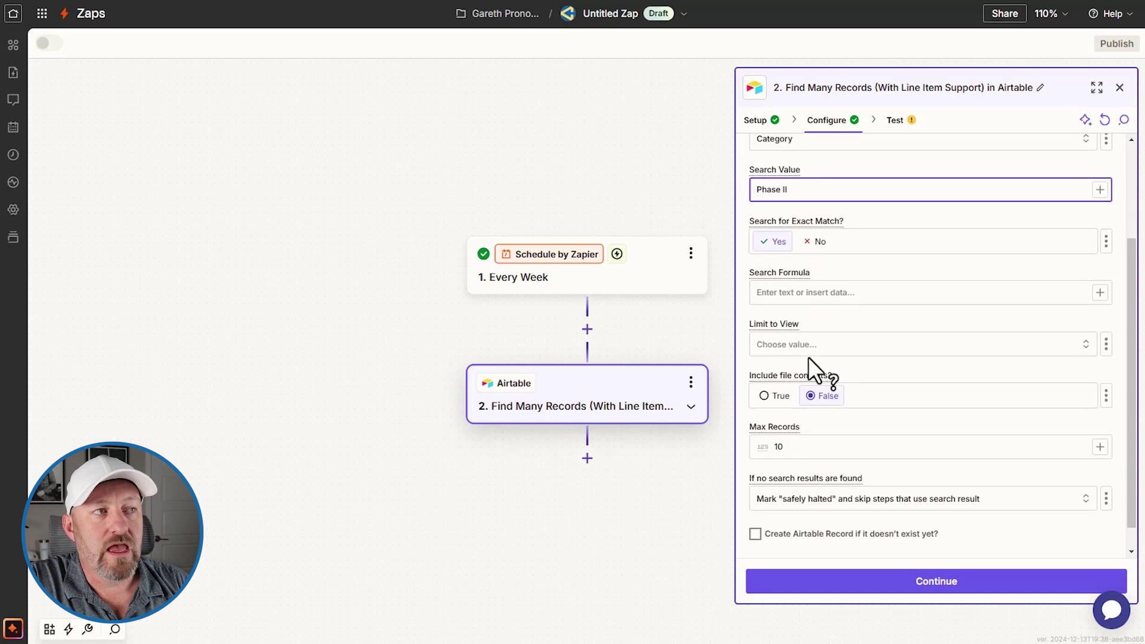
left_click(800, 294)
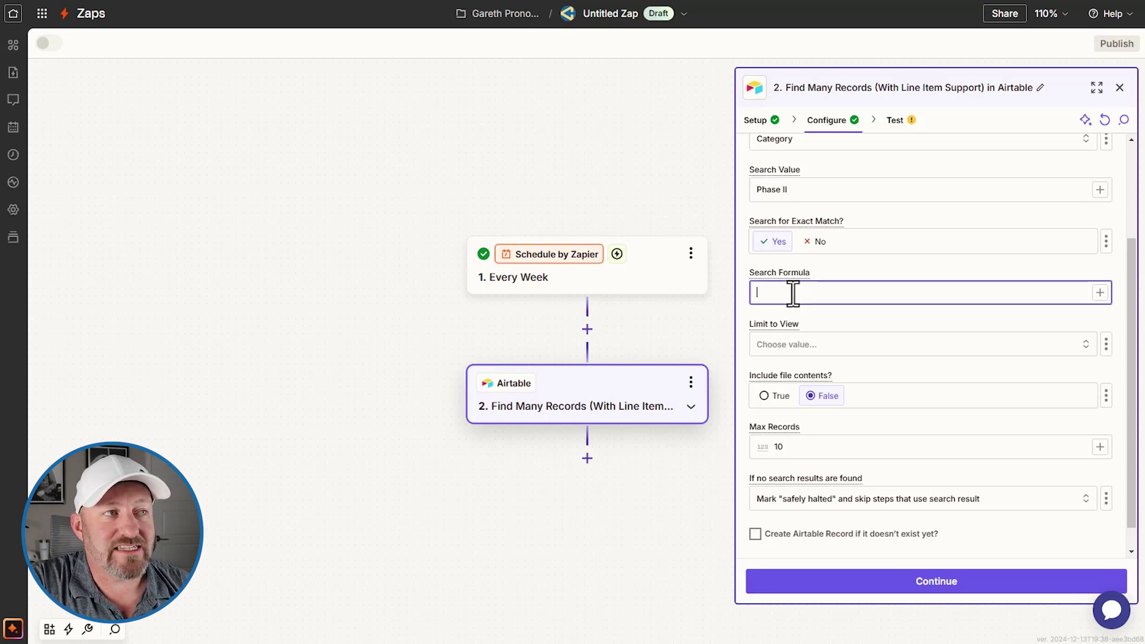
scroll(818, 297, "up", 3)
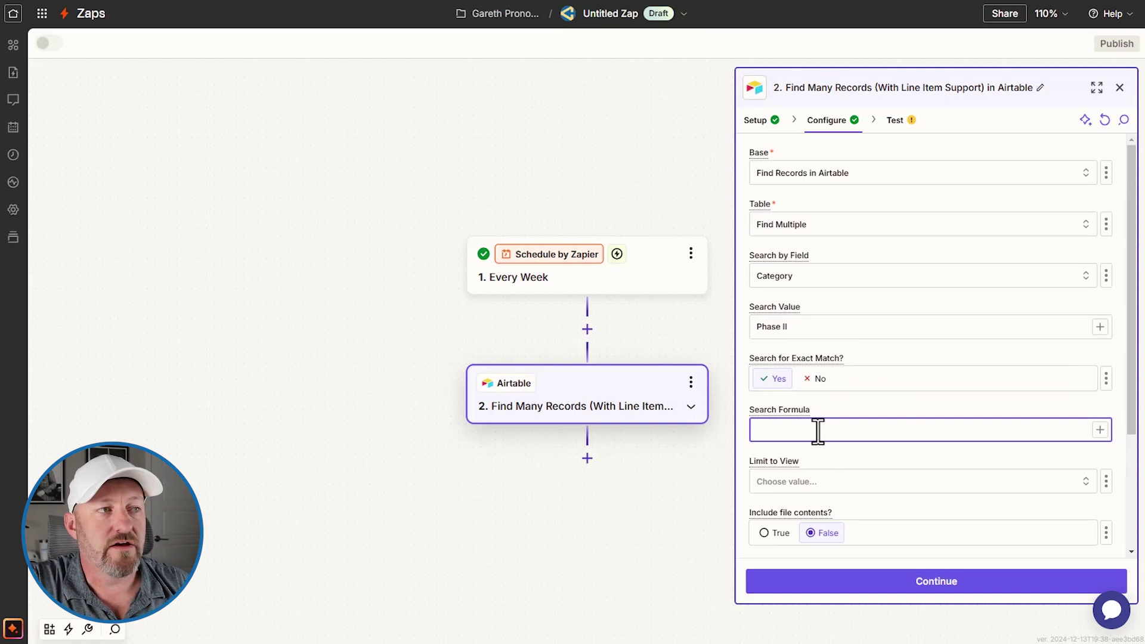
scroll(816, 431, "down", 3)
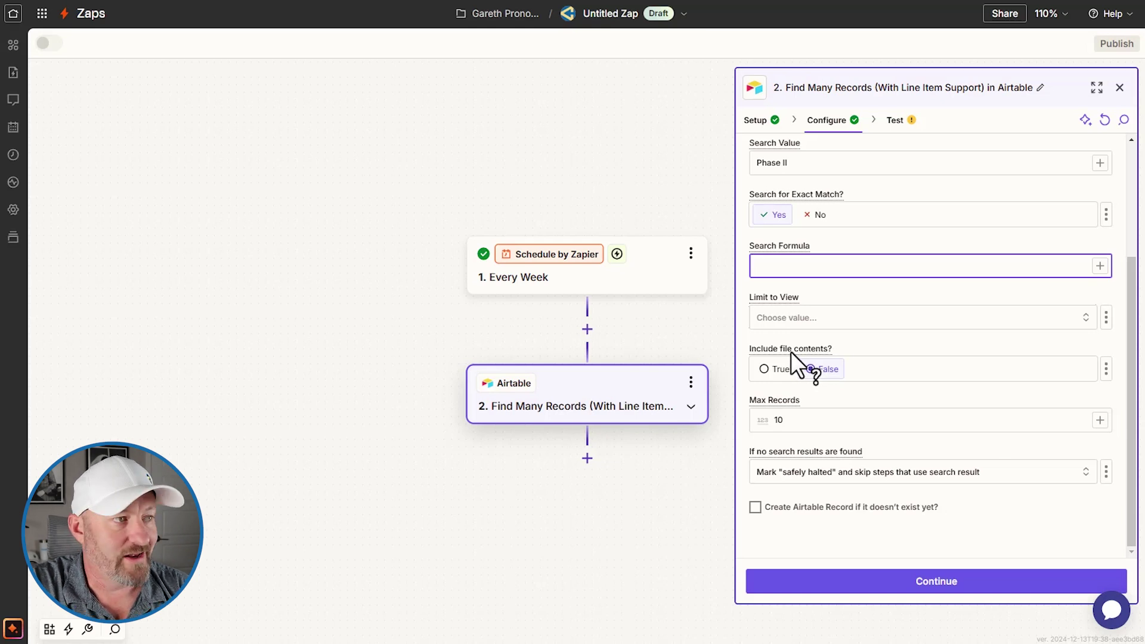
left_click(793, 420)
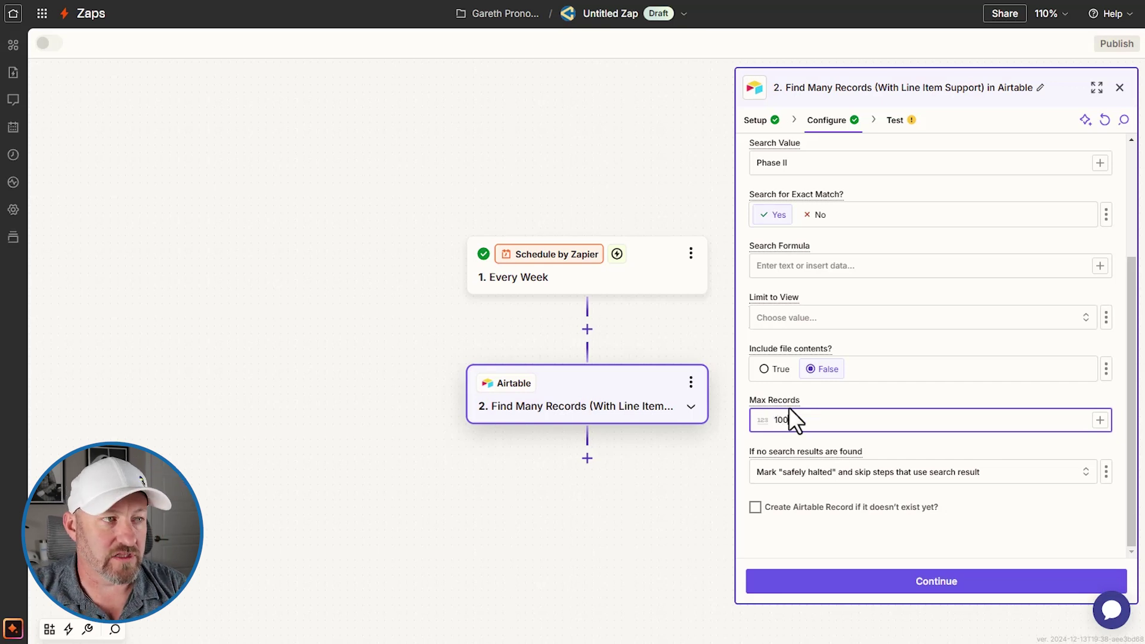
left_click(777, 474)
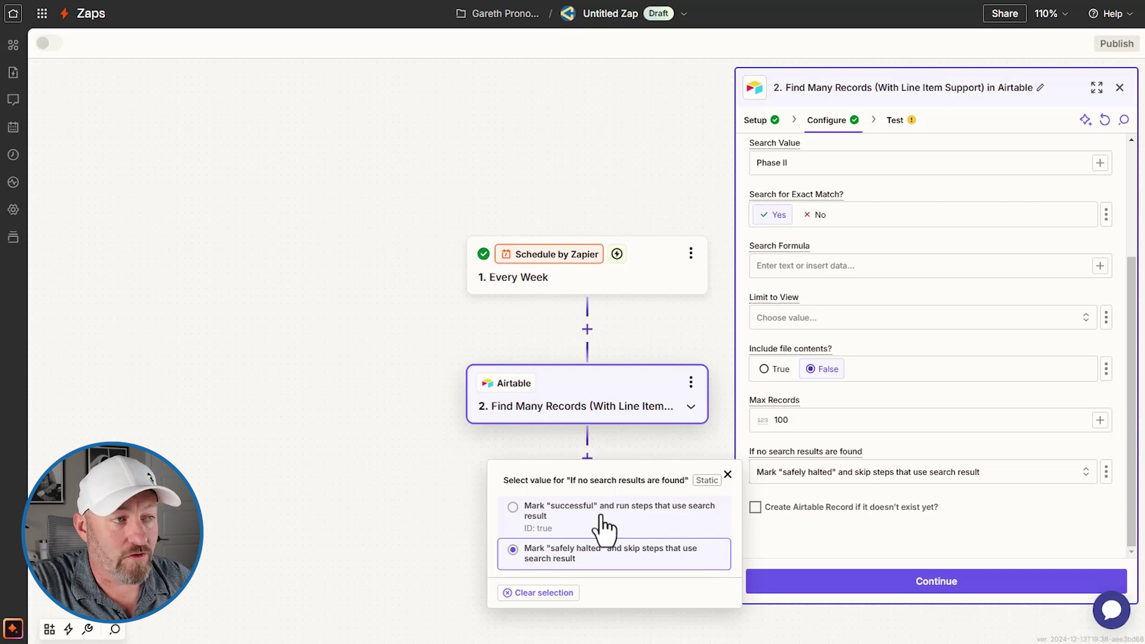
left_click(779, 531)
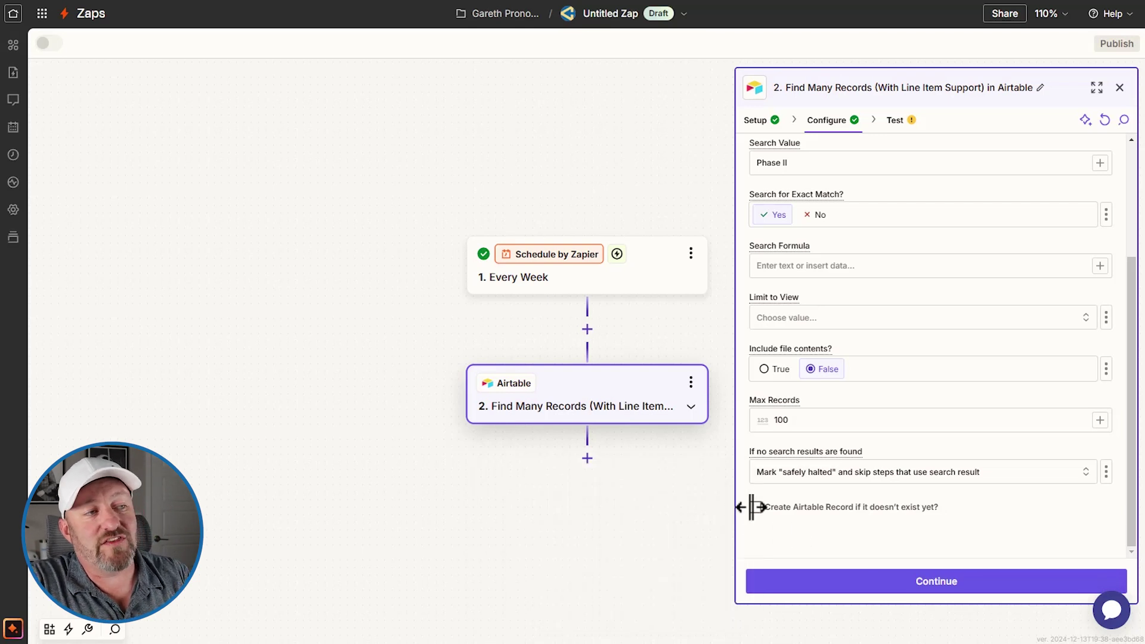
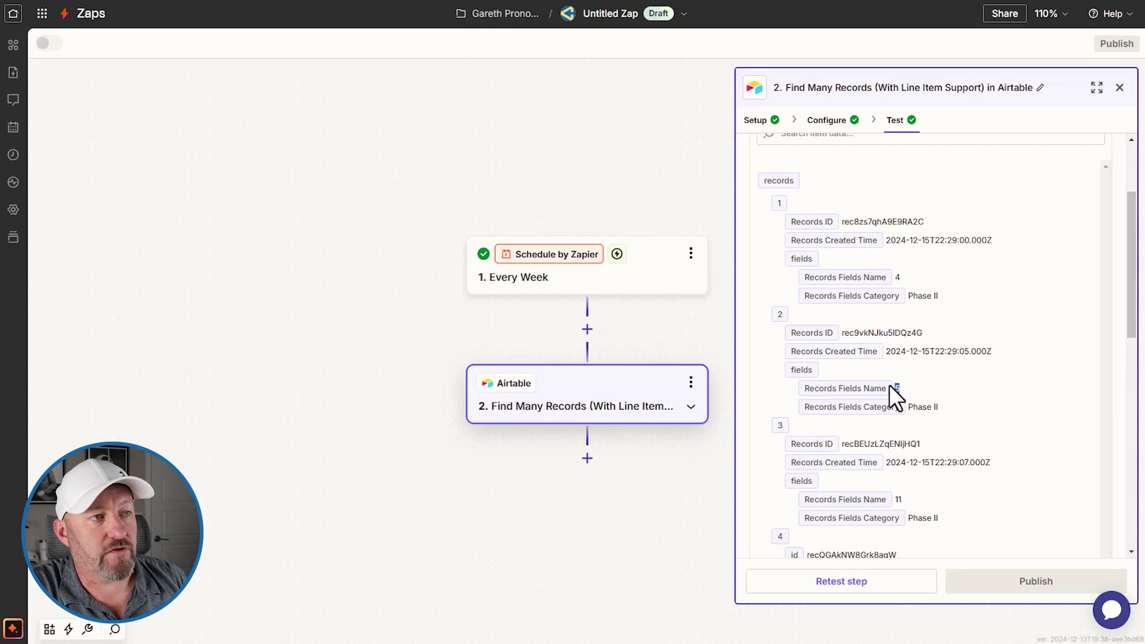
Examine the records returned by the Find Many Records test and compare them with the Phase II group in Airtable.
left_click(900, 503)
scroll(957, 492, "down", 4)
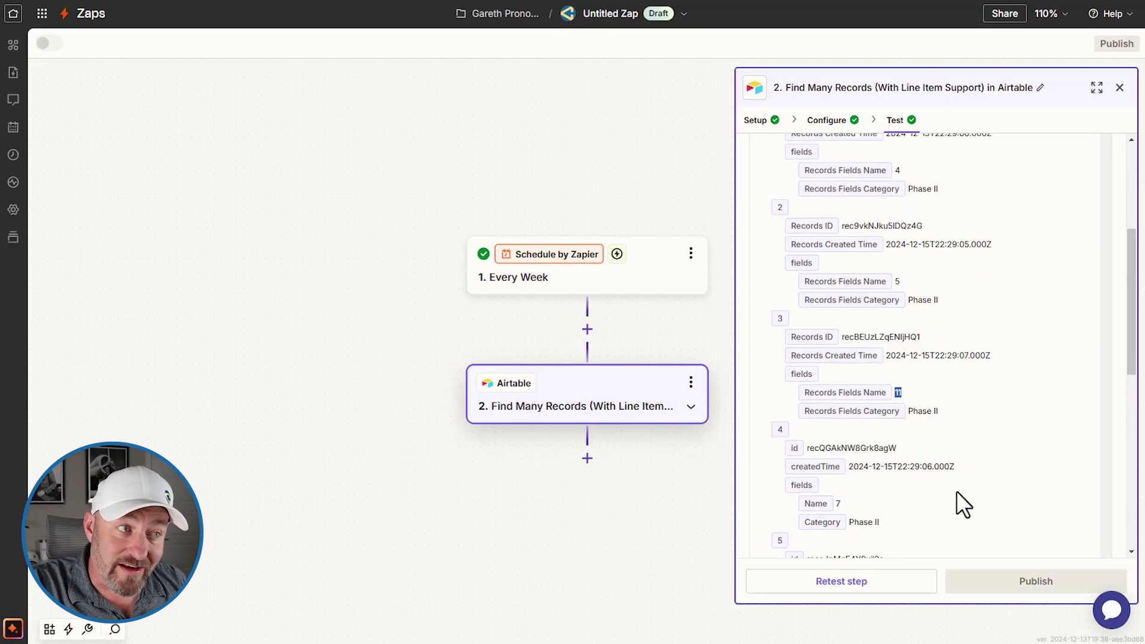
left_click_drag(850, 398, 834, 407)
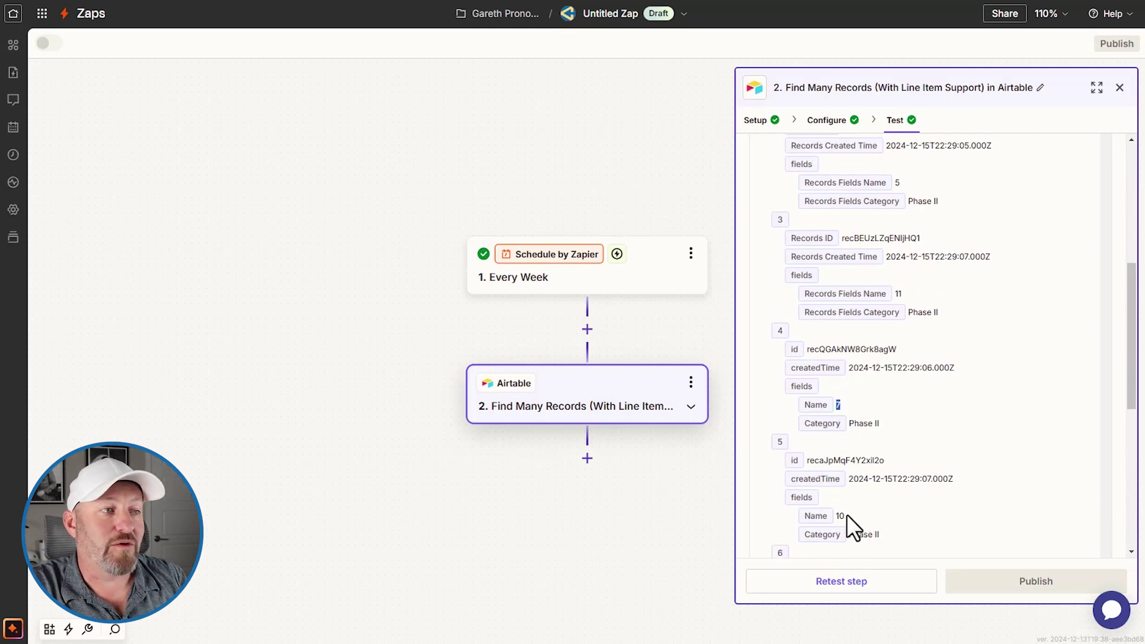
left_click_drag(848, 516, 840, 516)
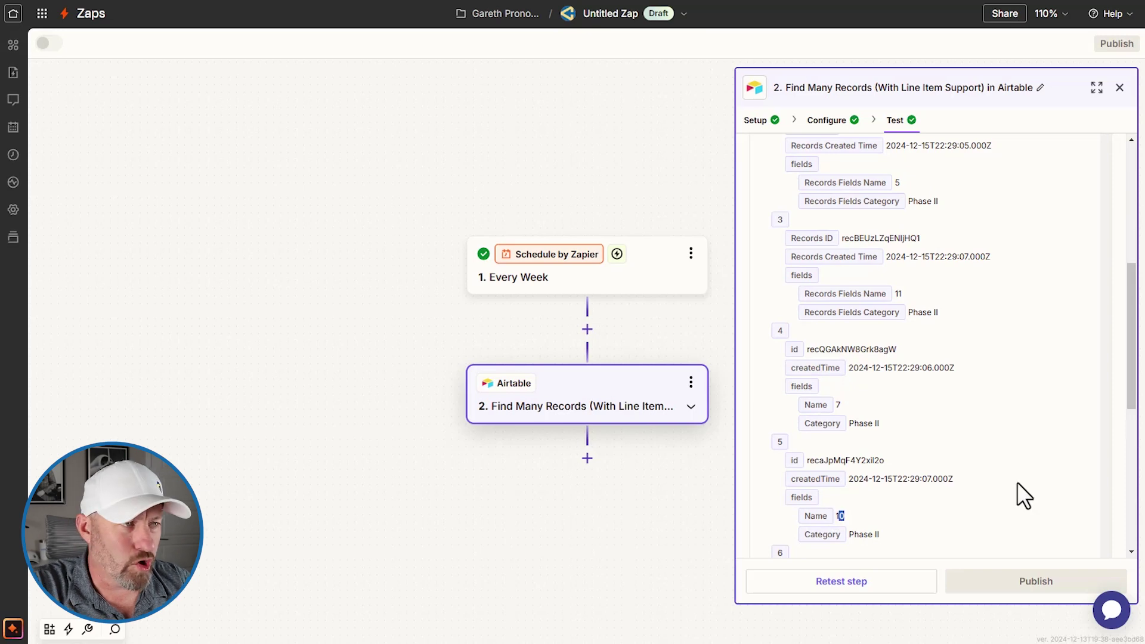
scroll(1018, 483, "down", 5)
scroll(1011, 485, "down", 2)
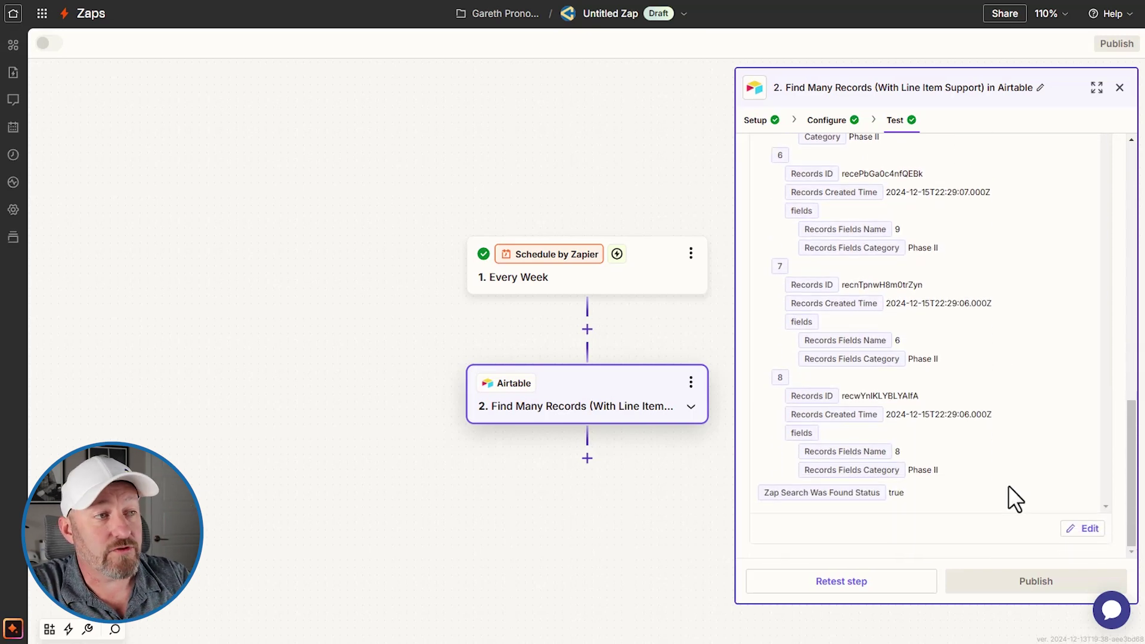
scroll(1007, 486, "up", 6)
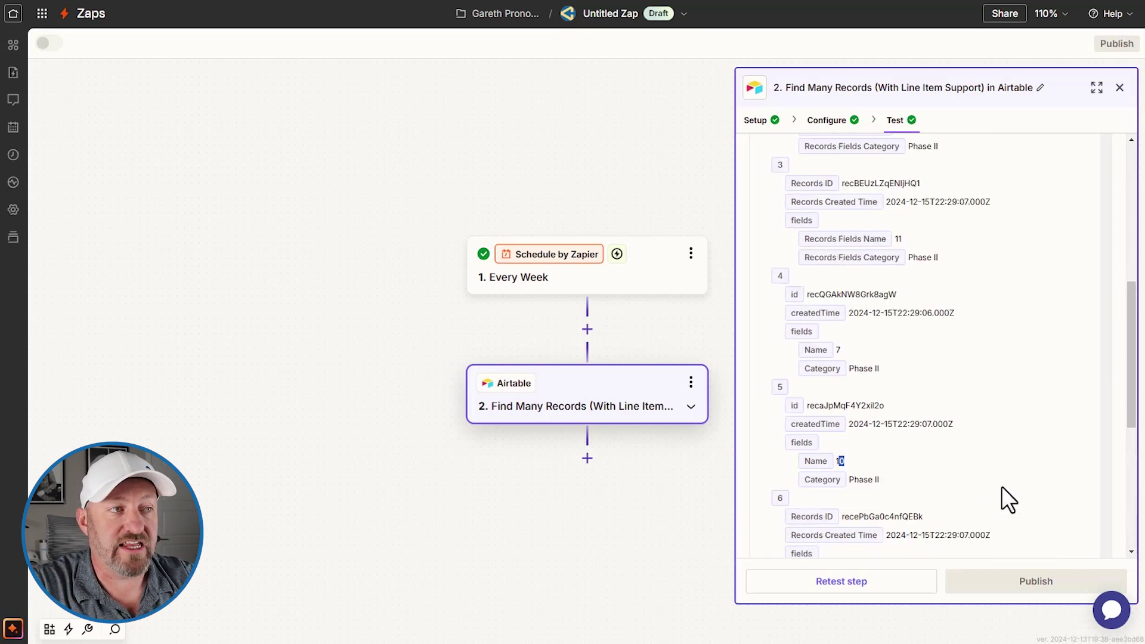
scroll(907, 241, "up", 5)
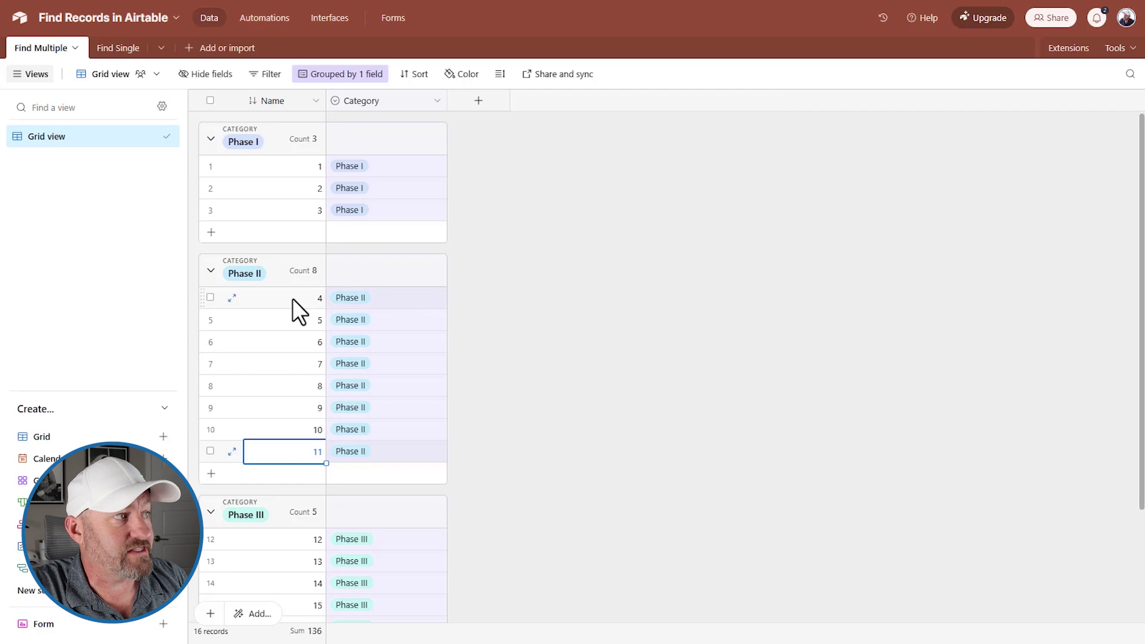
left_click(292, 299)
left_click_drag(292, 298, 299, 450)
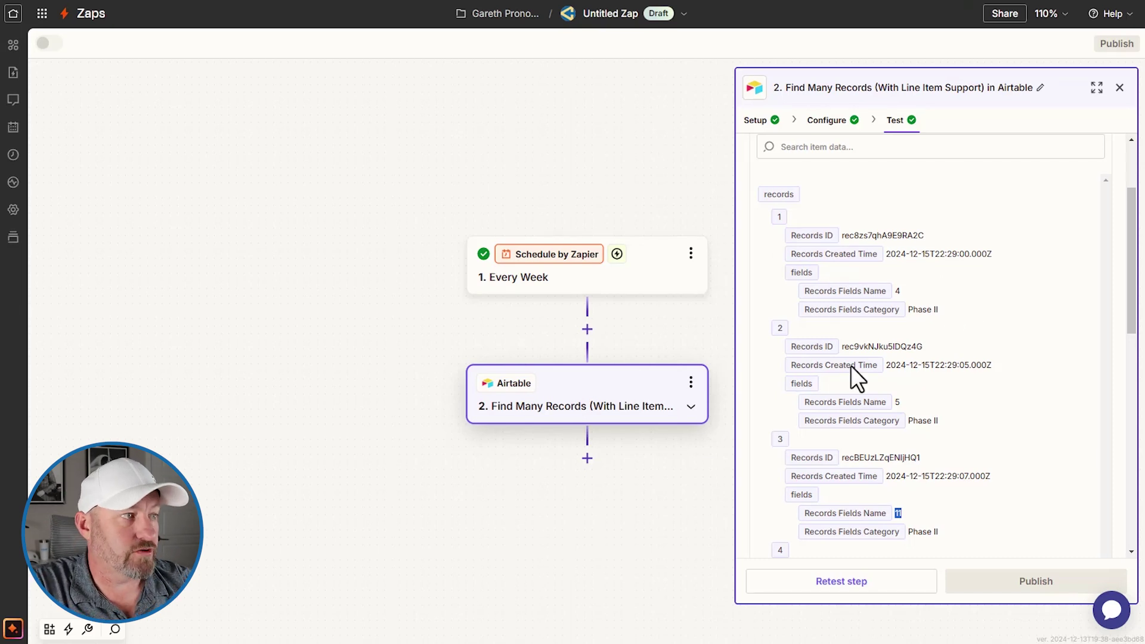
Add a third step after Find Many Records, using Airtable with the Find Record action event.
left_click(587, 458)
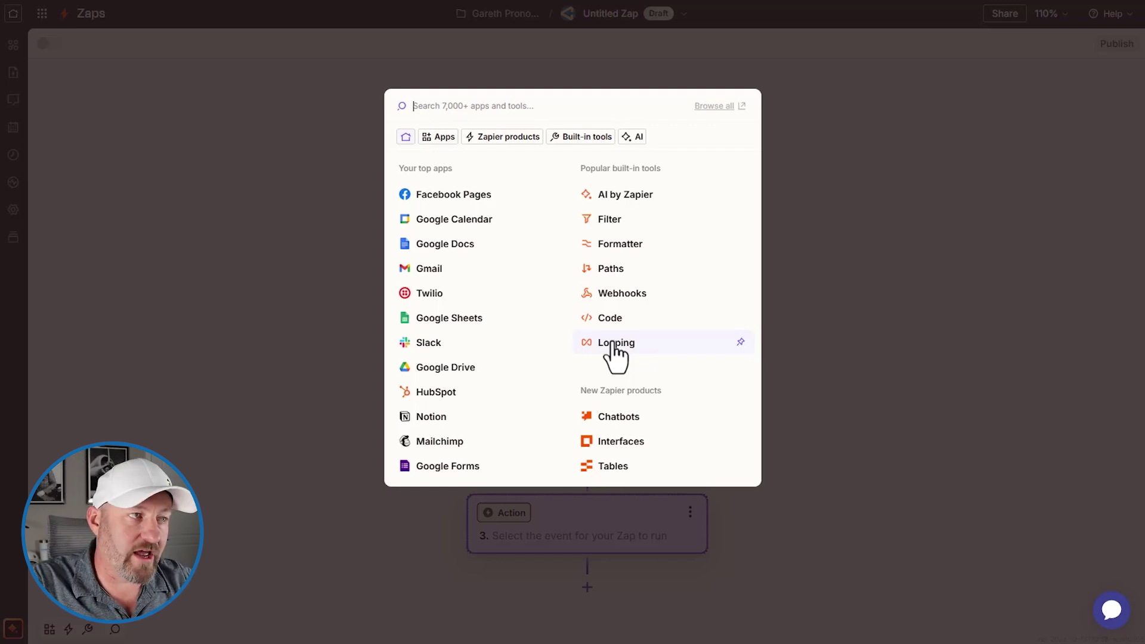
left_click(918, 296)
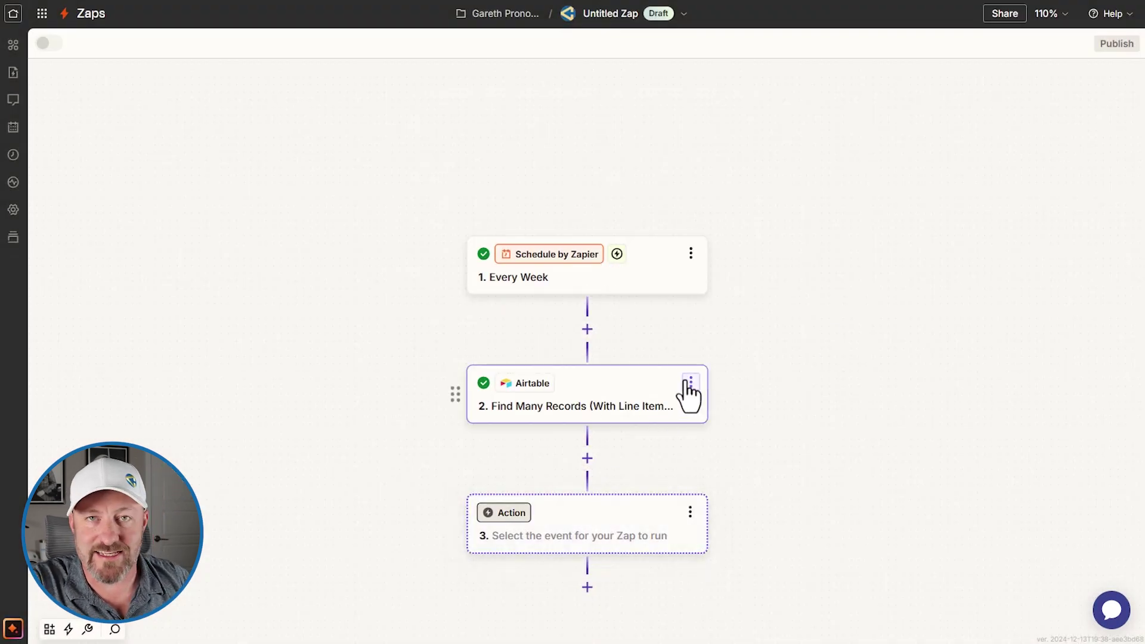
scroll(805, 406, "down", 1)
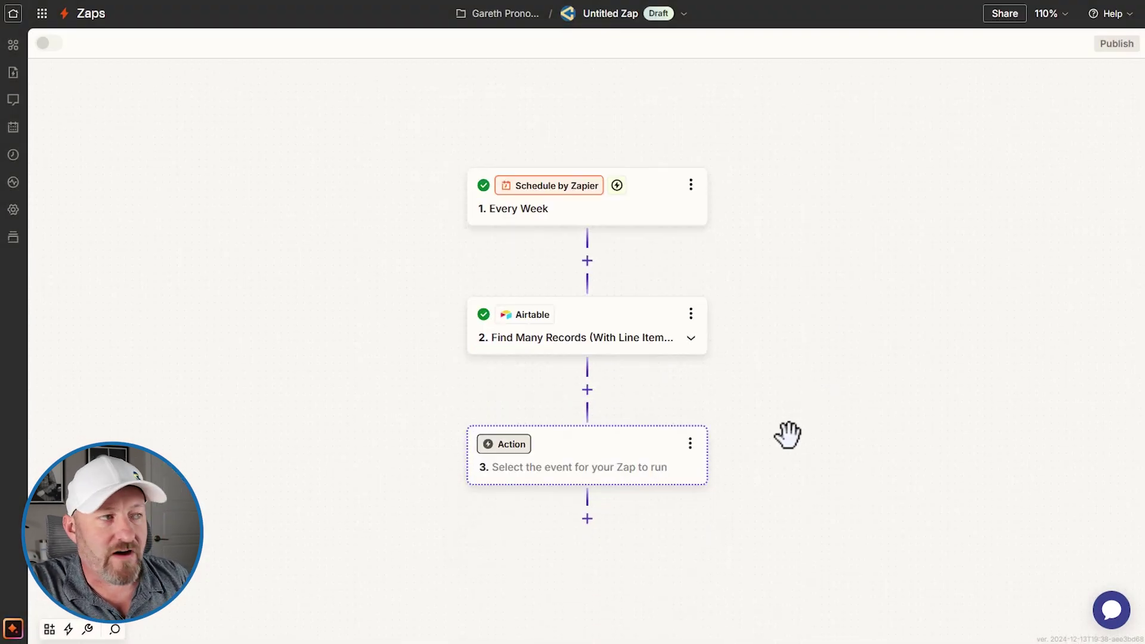
left_click(579, 474)
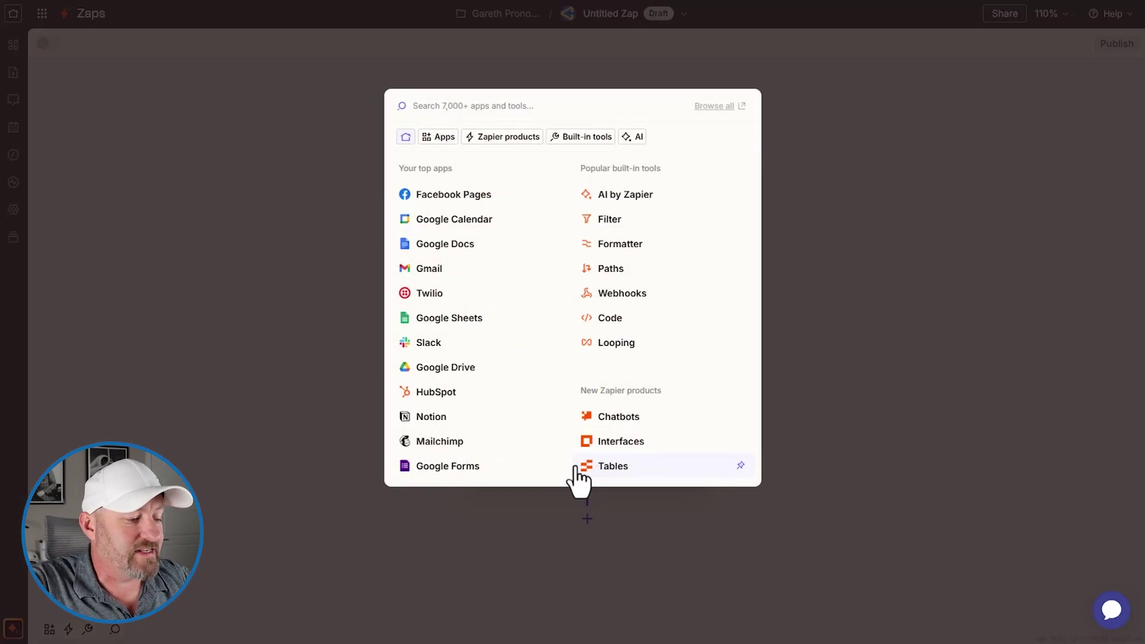
type("airta")
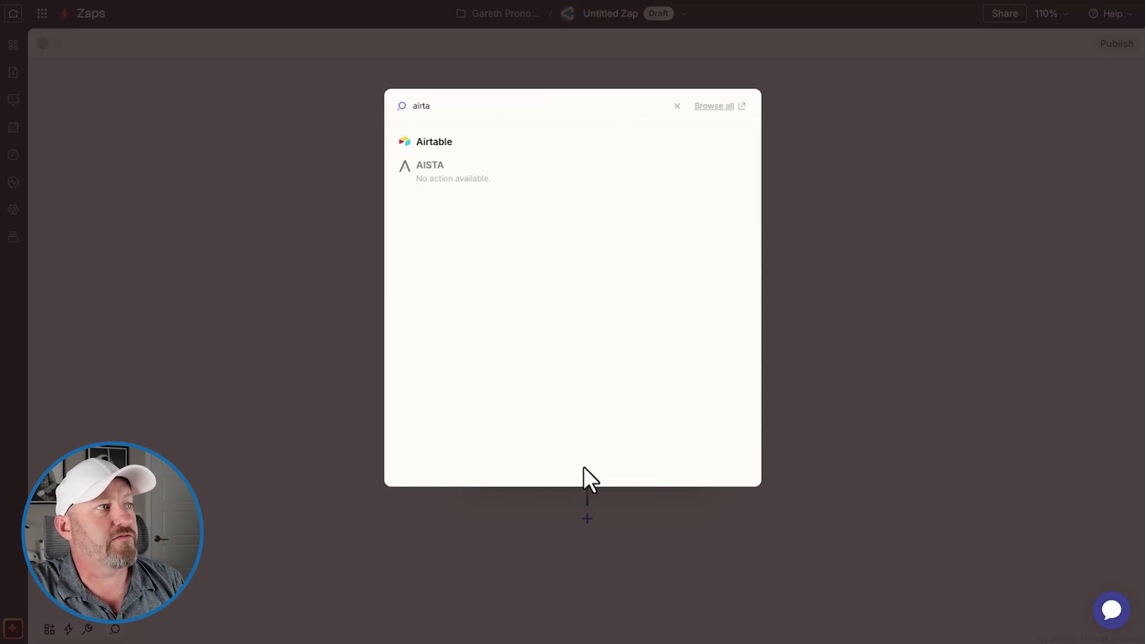
left_click(435, 144)
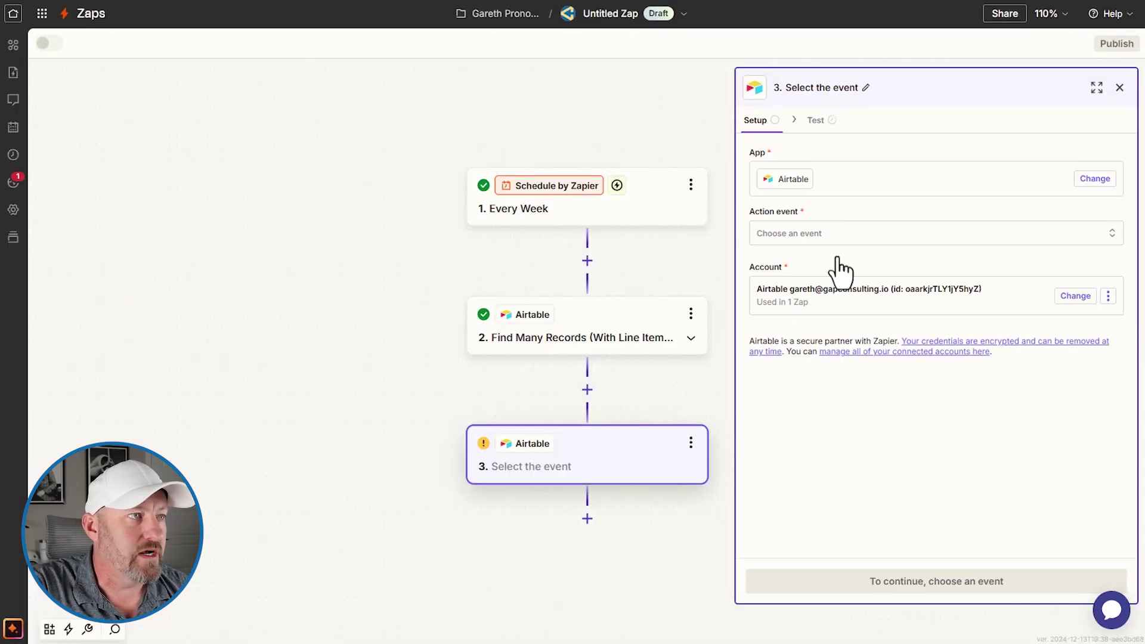
left_click(820, 233)
scroll(668, 381, "down", 5)
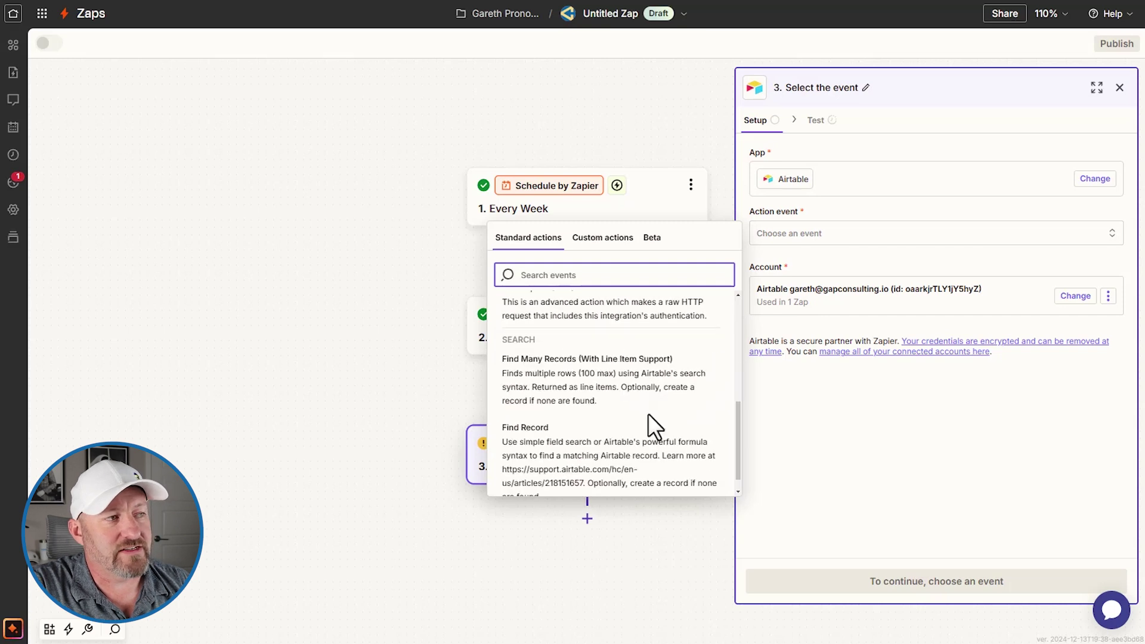
left_click(575, 462)
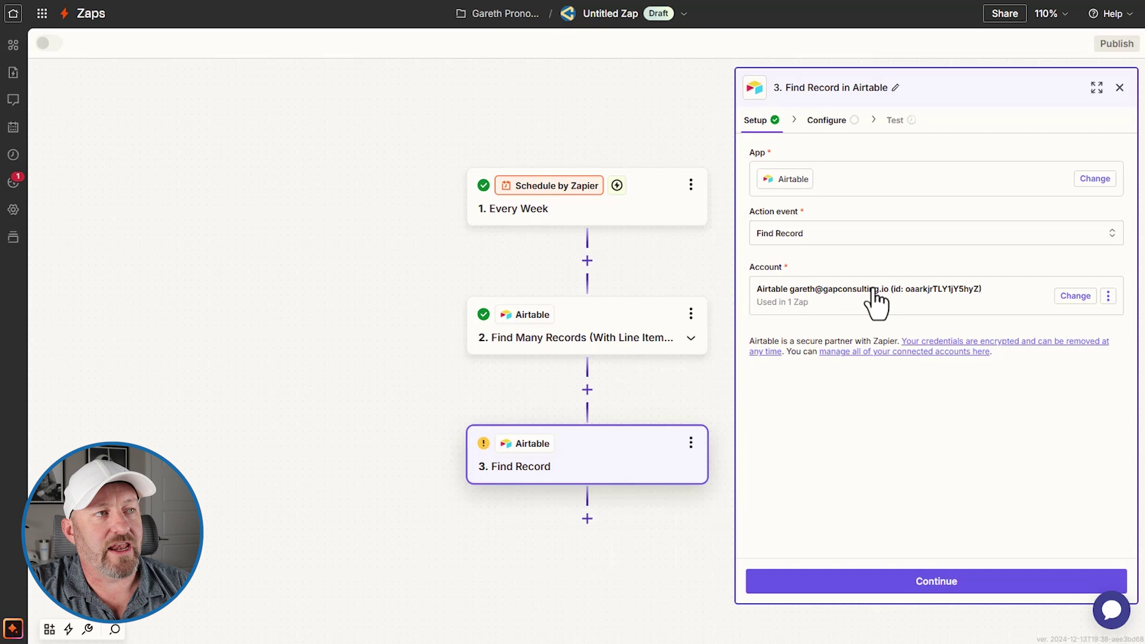
Proceed to configuring the Find Record step and choose the Find Records in Airtable base with the Find Single table.
left_click(938, 584)
left_click(829, 175)
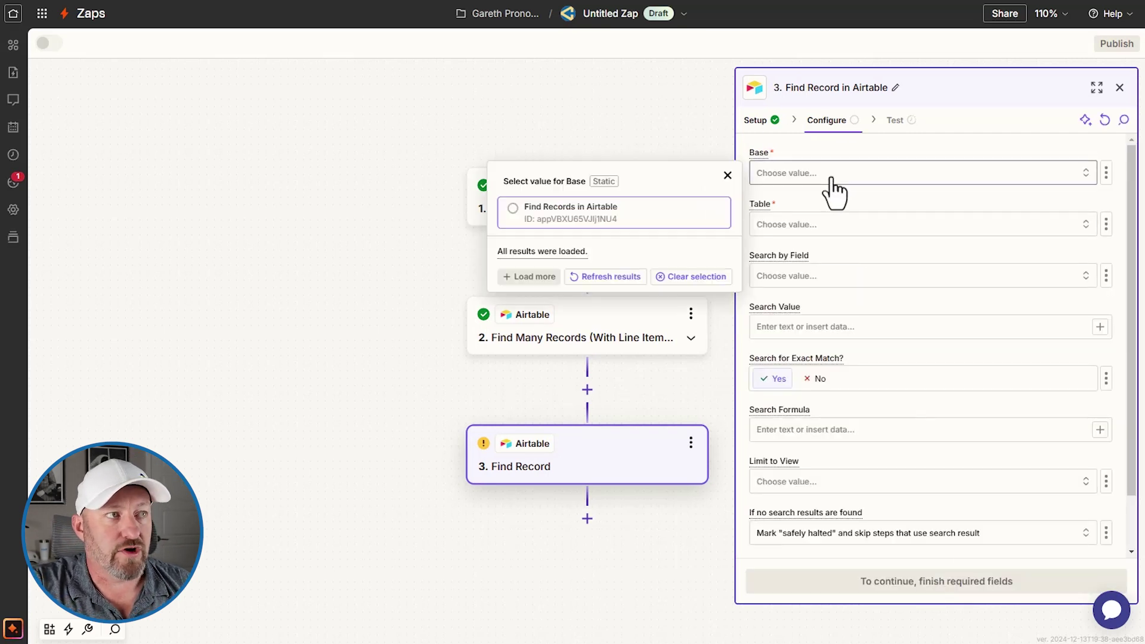
left_click(618, 225)
left_click(801, 227)
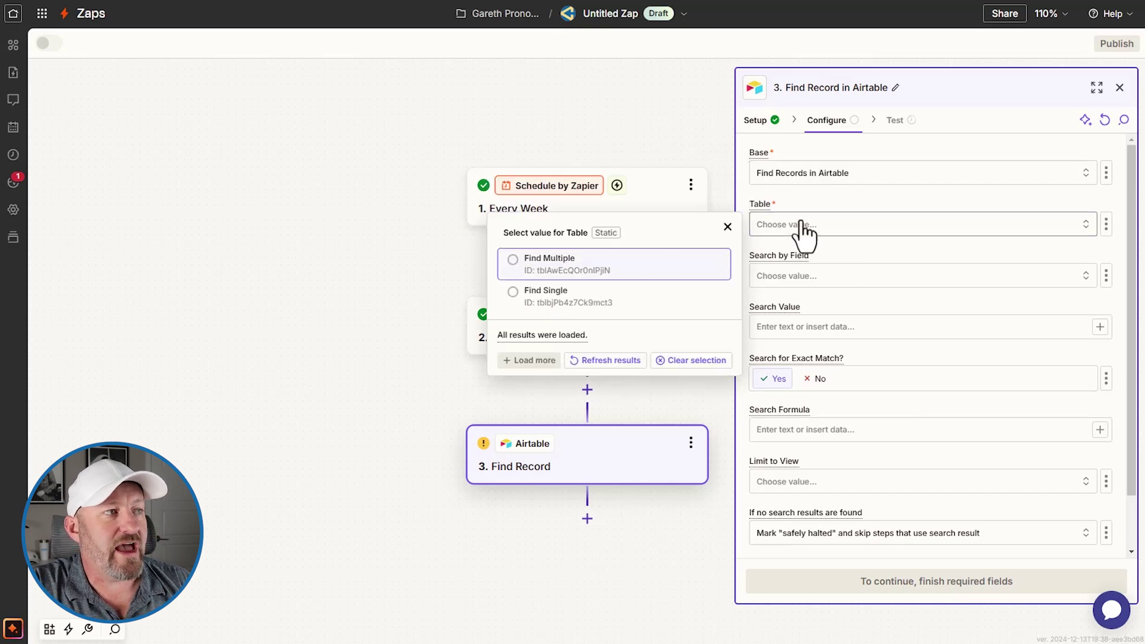
left_click(546, 296)
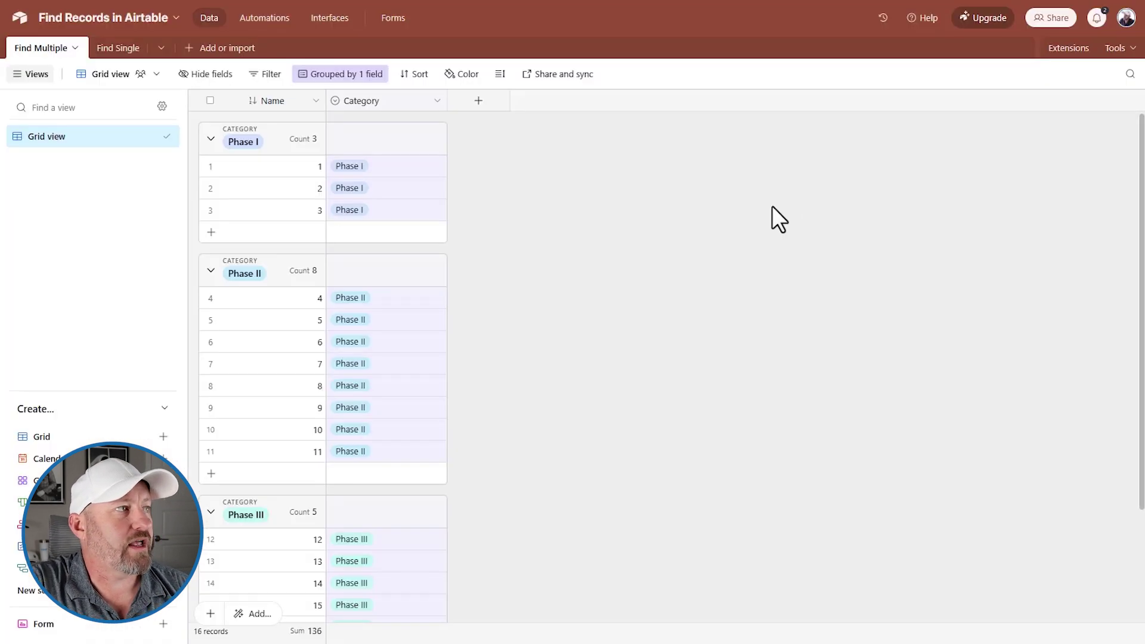
Examine the Record ID field's formula in the Find Single table and leave its settings unchanged.
left_click(119, 48)
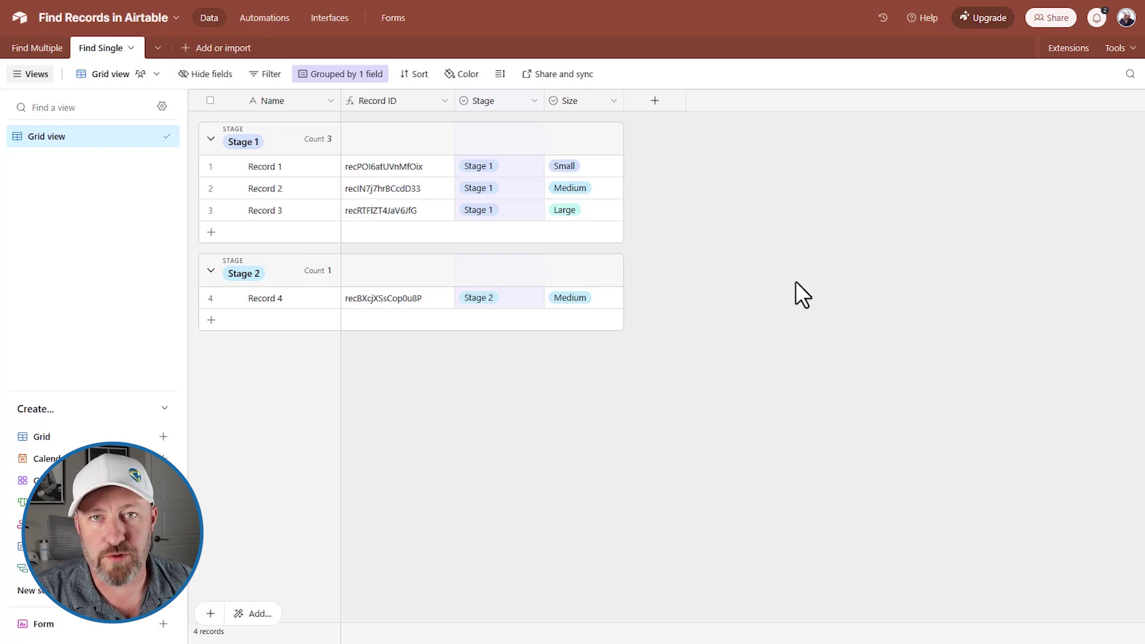
double_click(408, 107)
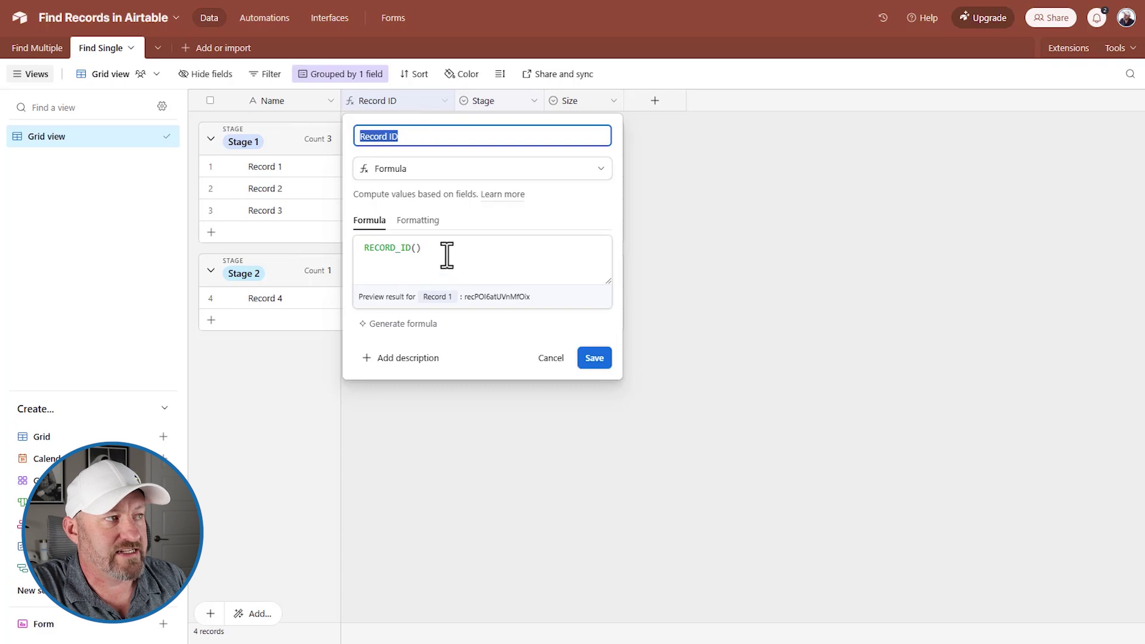
left_click_drag(447, 255, 362, 259)
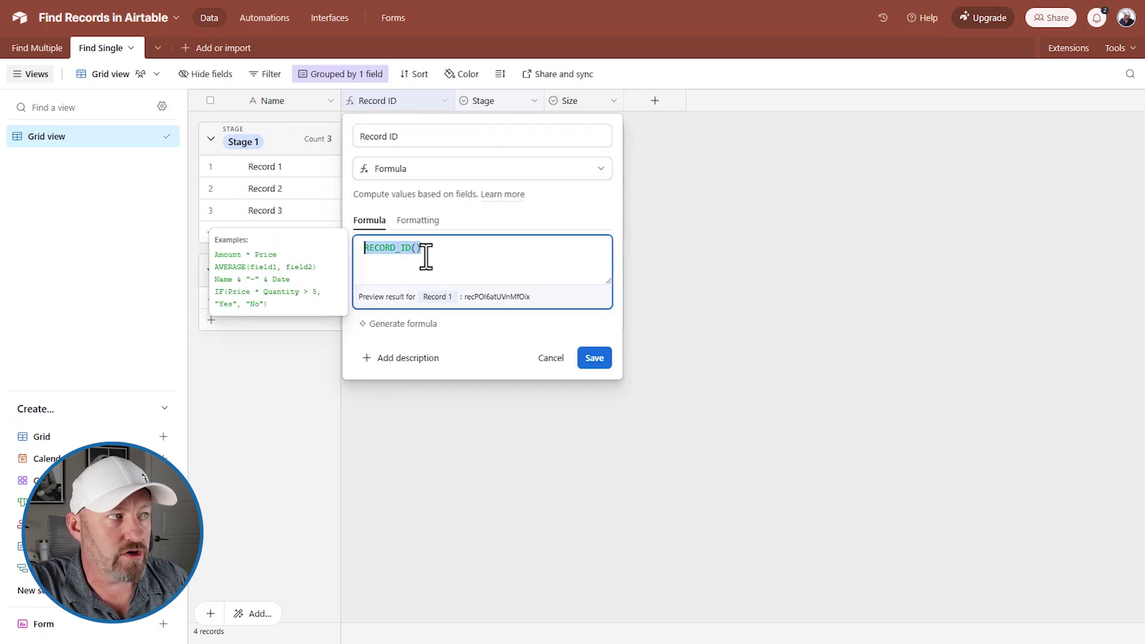
left_click(447, 247)
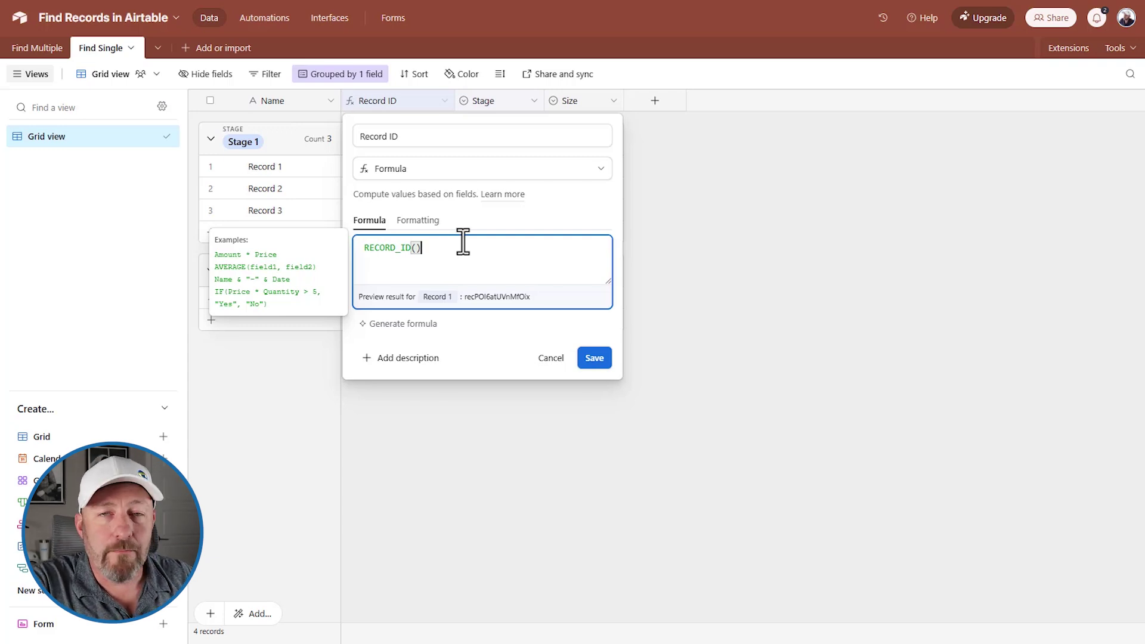
left_click(635, 202)
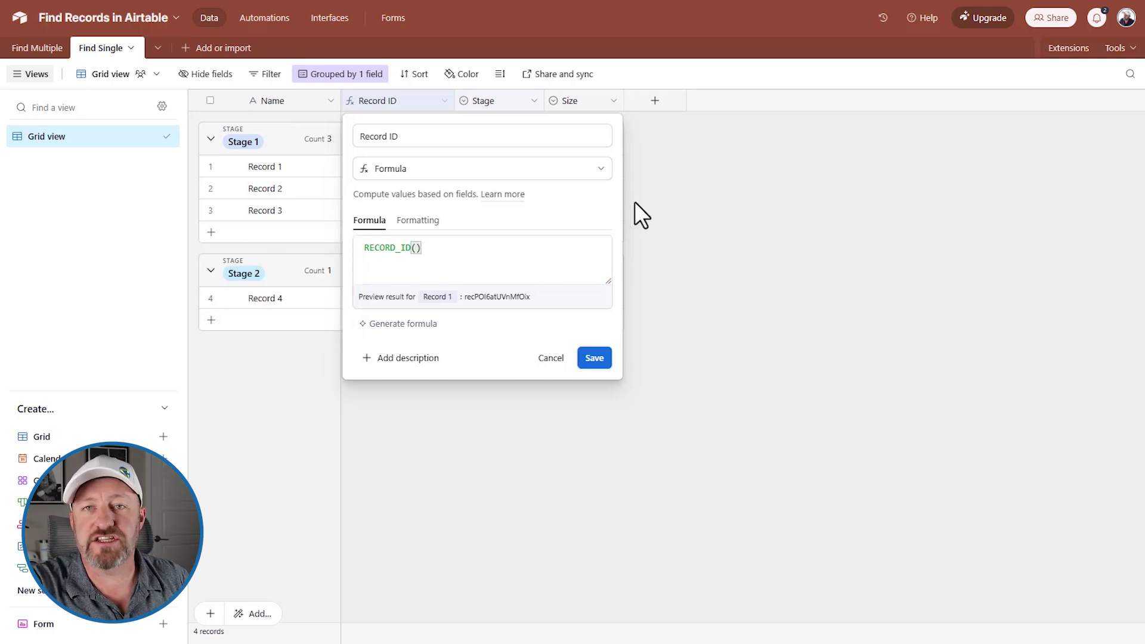
left_click(552, 362)
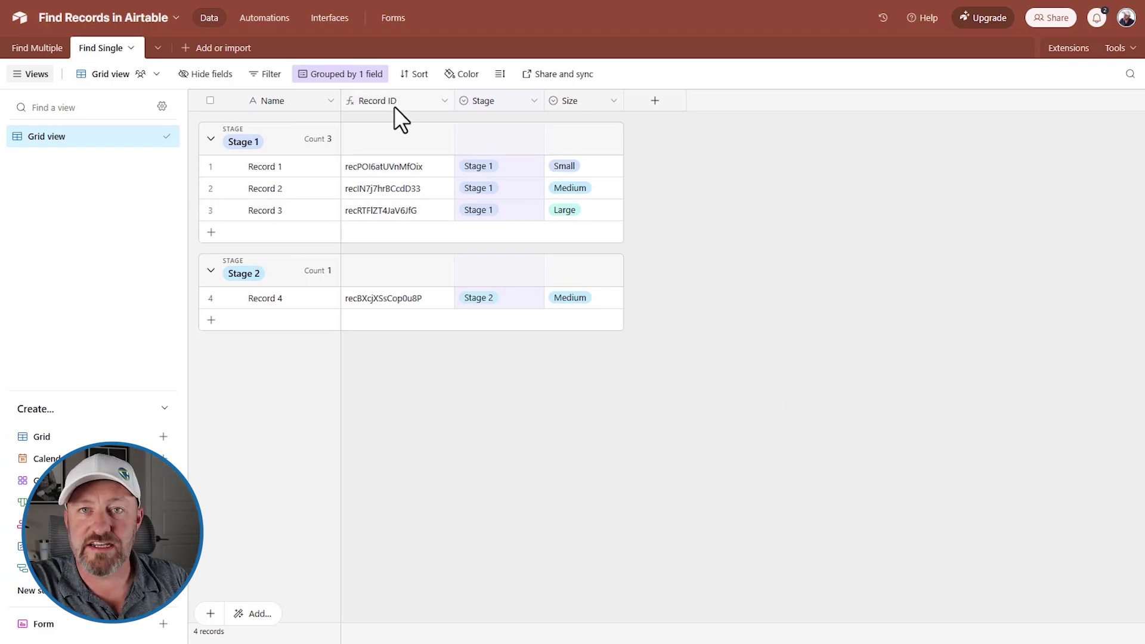
Copy Record 2's record ID from the Find Single table and switch back to the Zap editor.
left_click(393, 166)
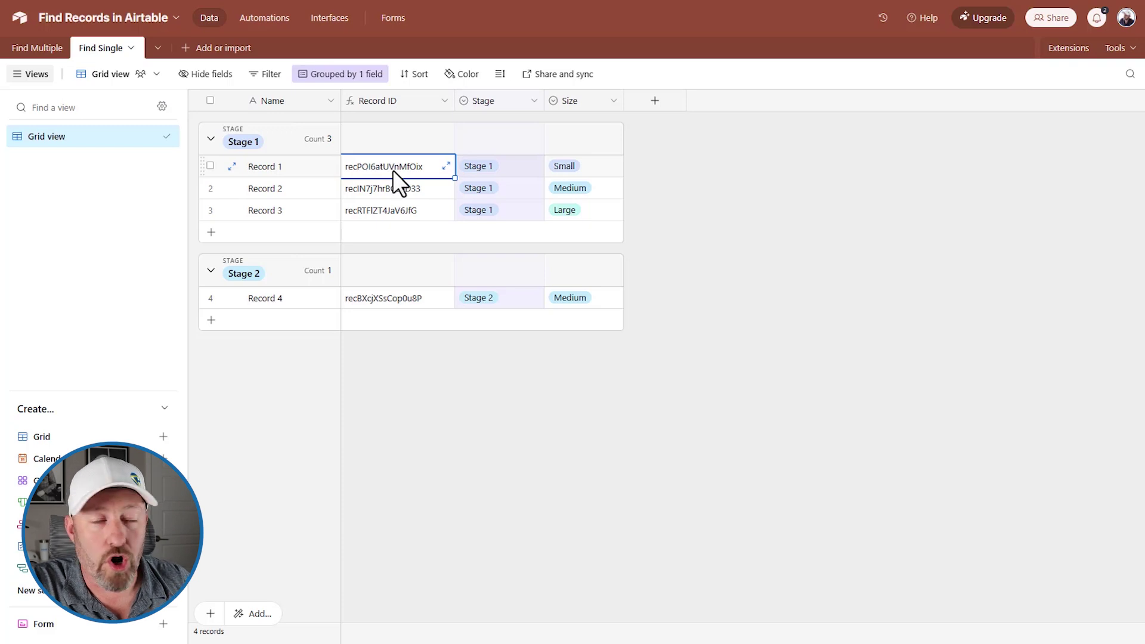
left_click(400, 191)
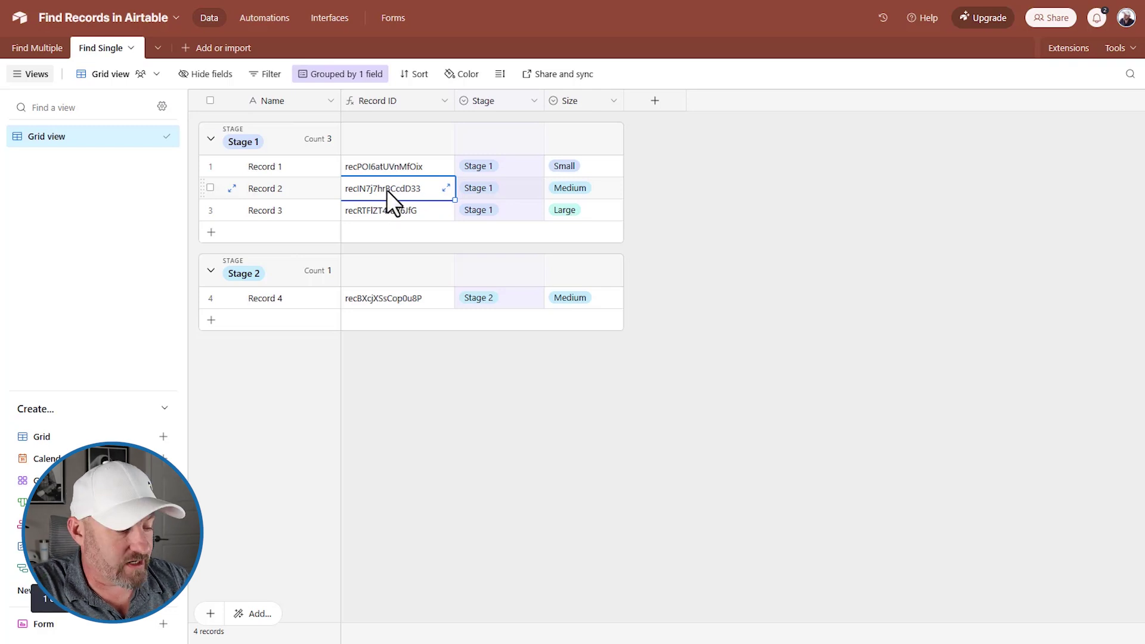
left_click(943, 2)
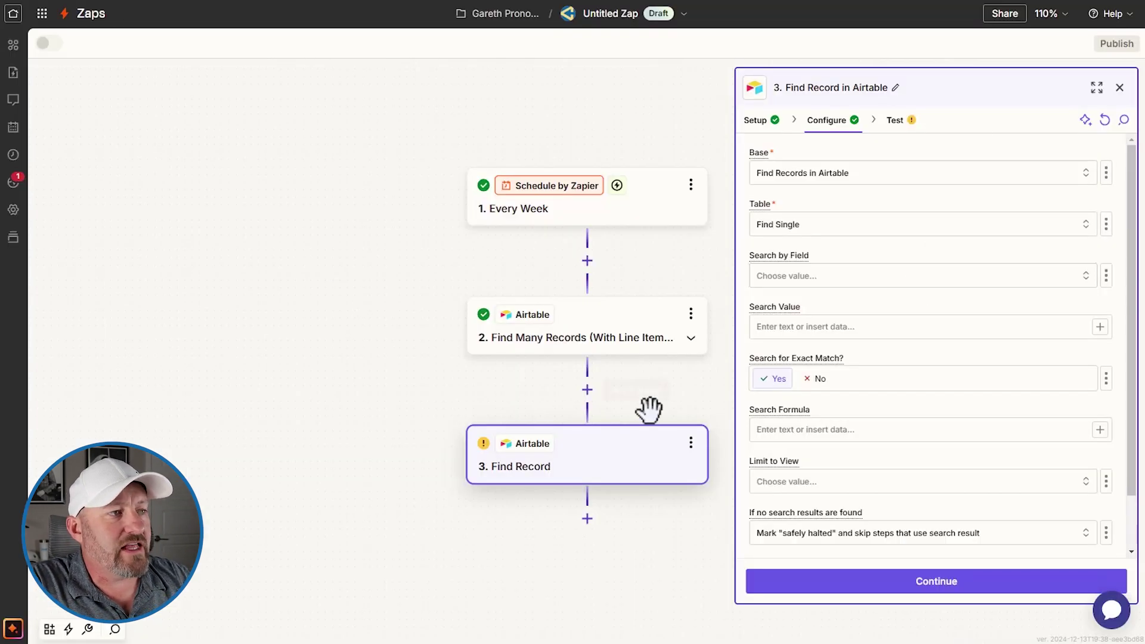
Set the Find Record step to search by the Record ID field with the search value recIN7j7hrBCcdD33.
left_click(796, 277)
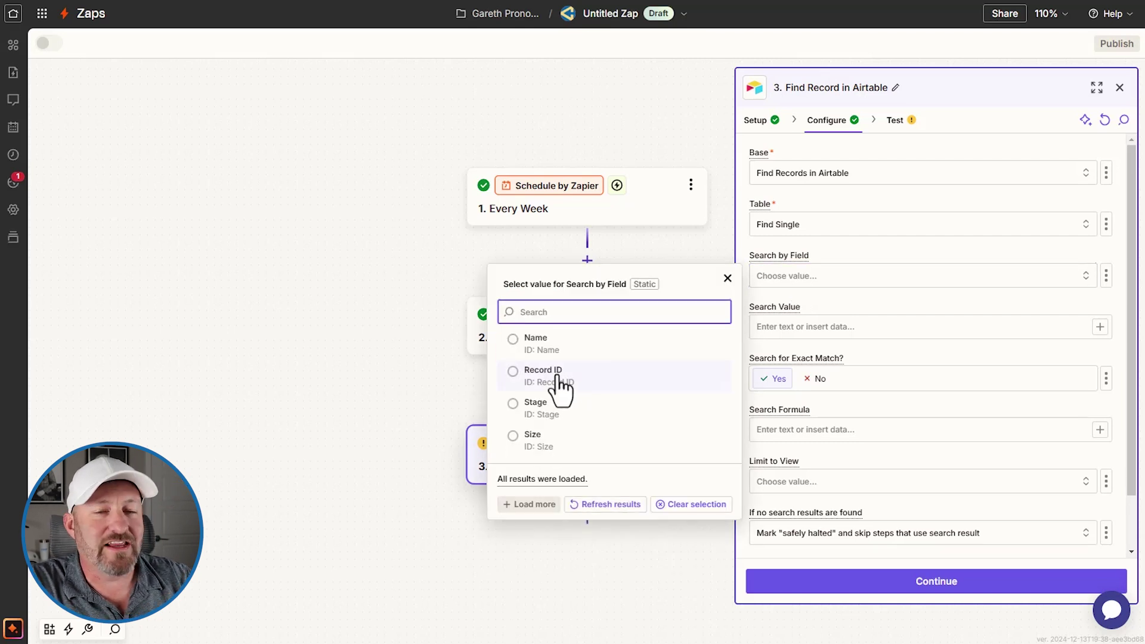
left_click(560, 372)
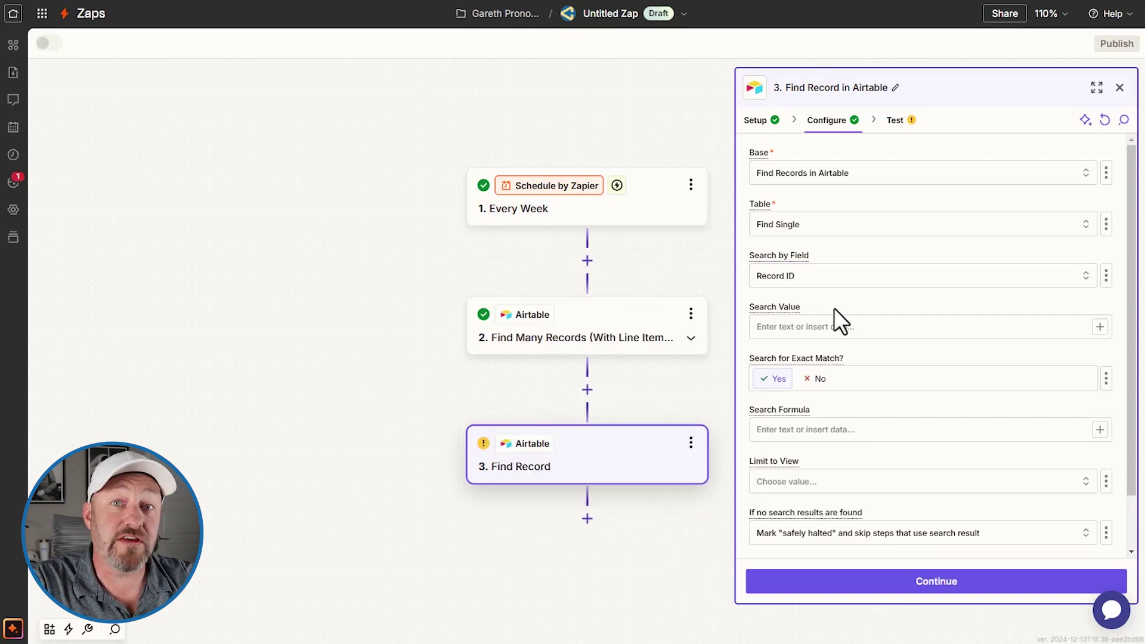
left_click(861, 325)
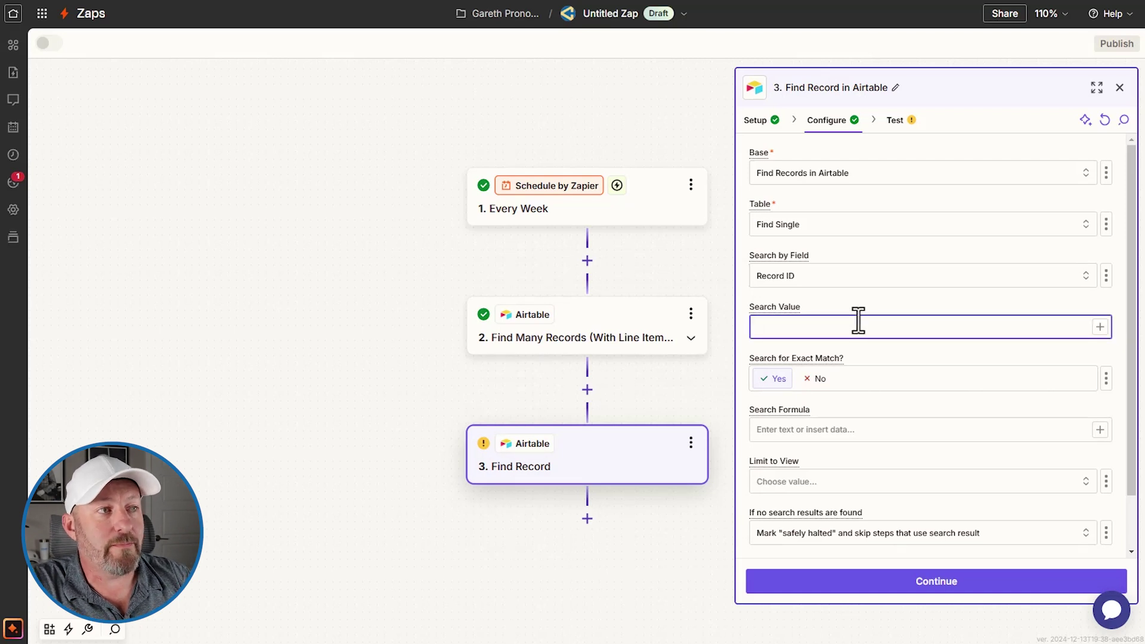
type("recIN7j7hrBCcdD33")
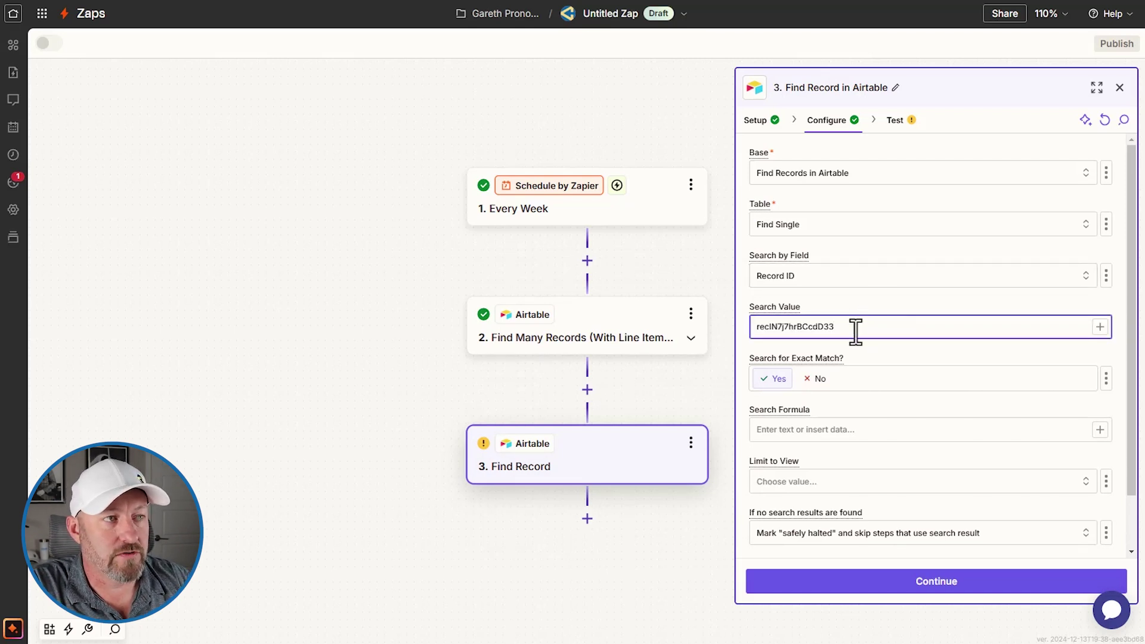
Look through the Find Many Records fields that could supply the search value, and re-enter recIN7j7hrBCcdD33.
left_click_drag(856, 327, 722, 322)
key("BackSpace")
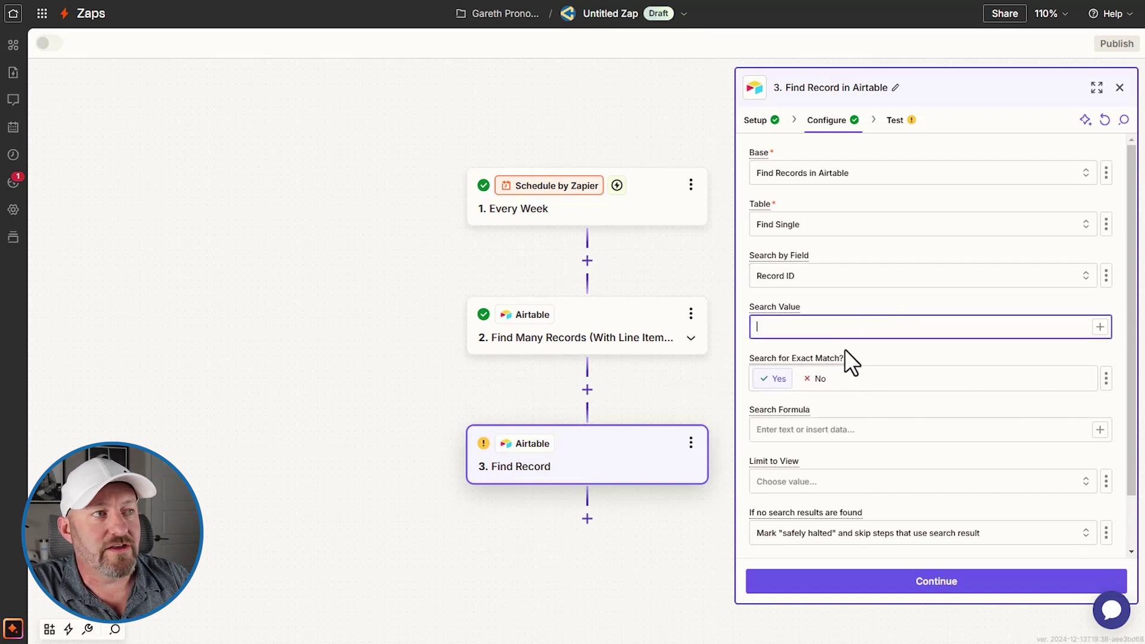
left_click(1100, 328)
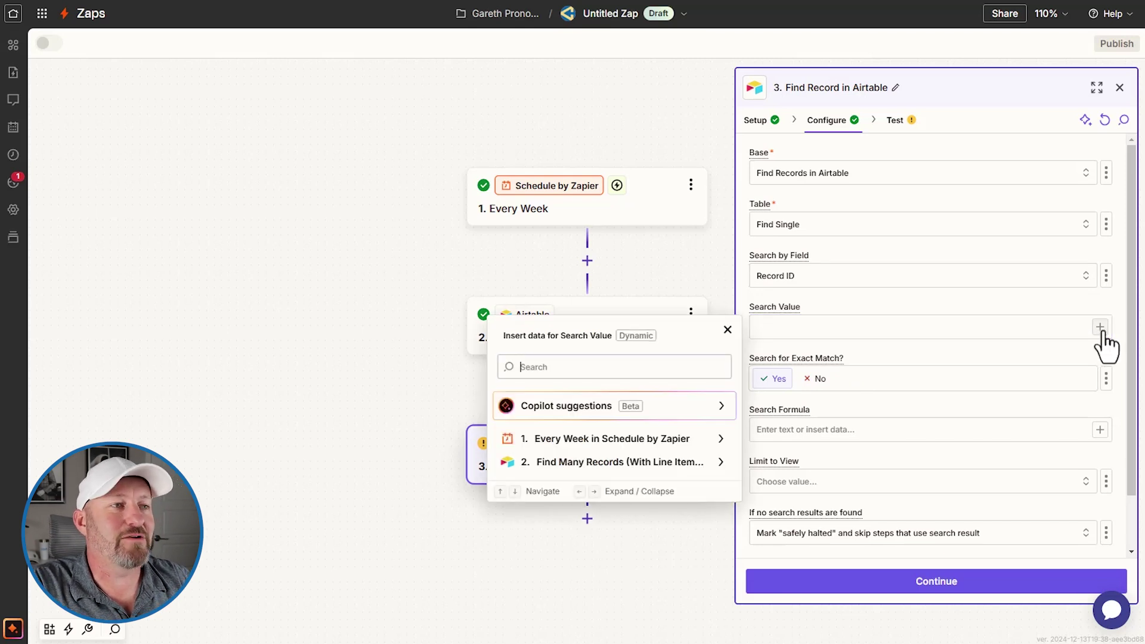
left_click(685, 462)
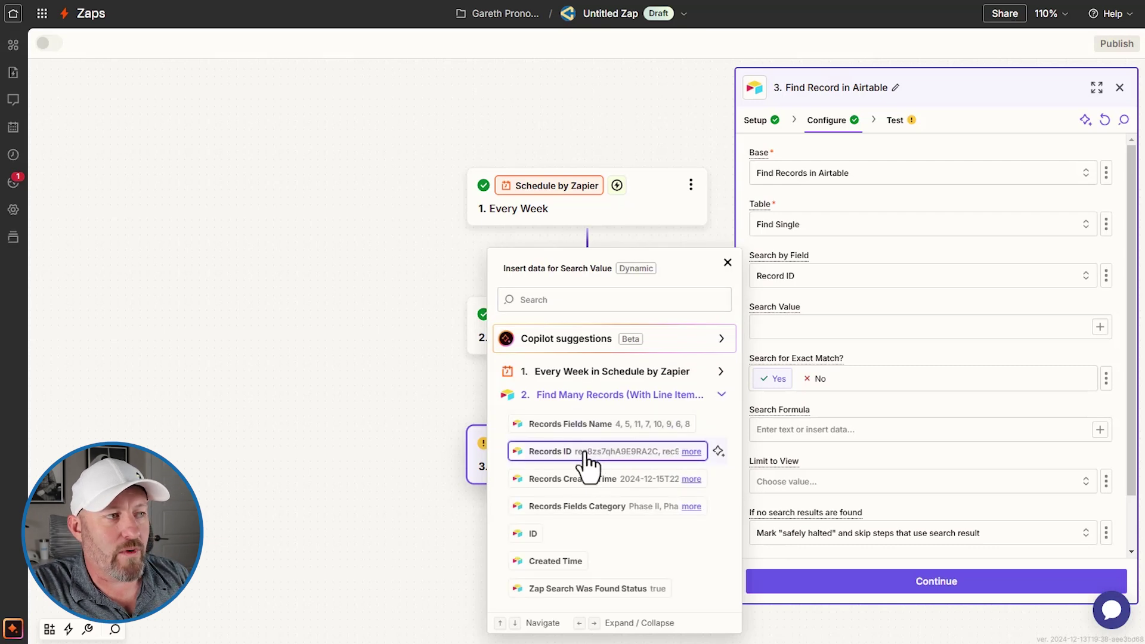
left_click(728, 263)
left_click(807, 326)
key("ctrl+v")
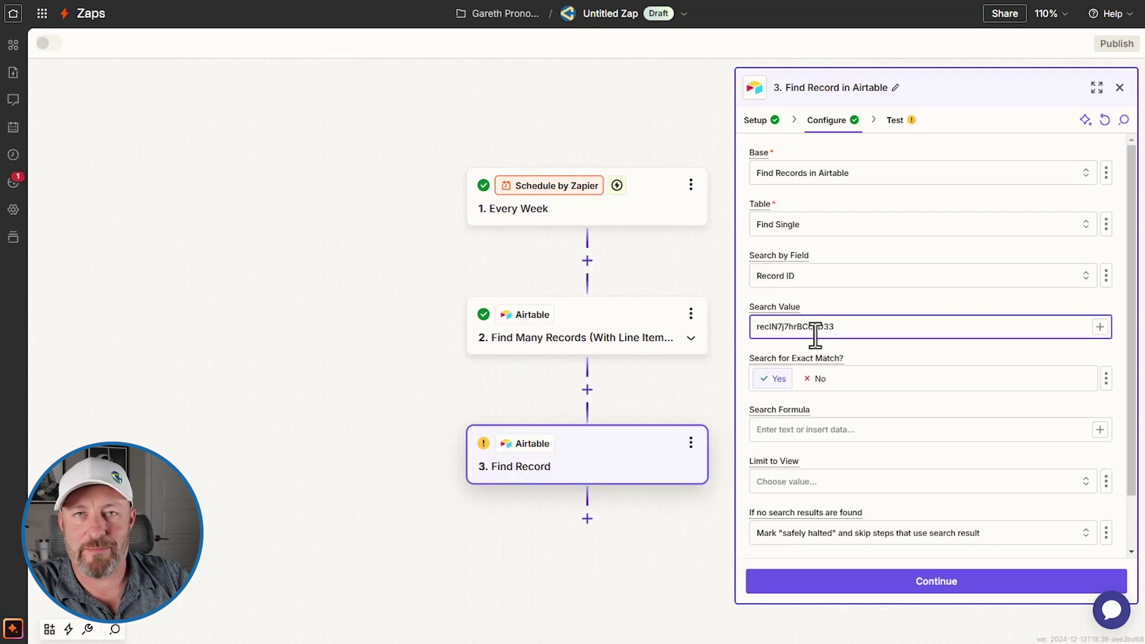
Test the Find Record step and check the stage and name fields of the returned record.
scroll(883, 477, "down", 1)
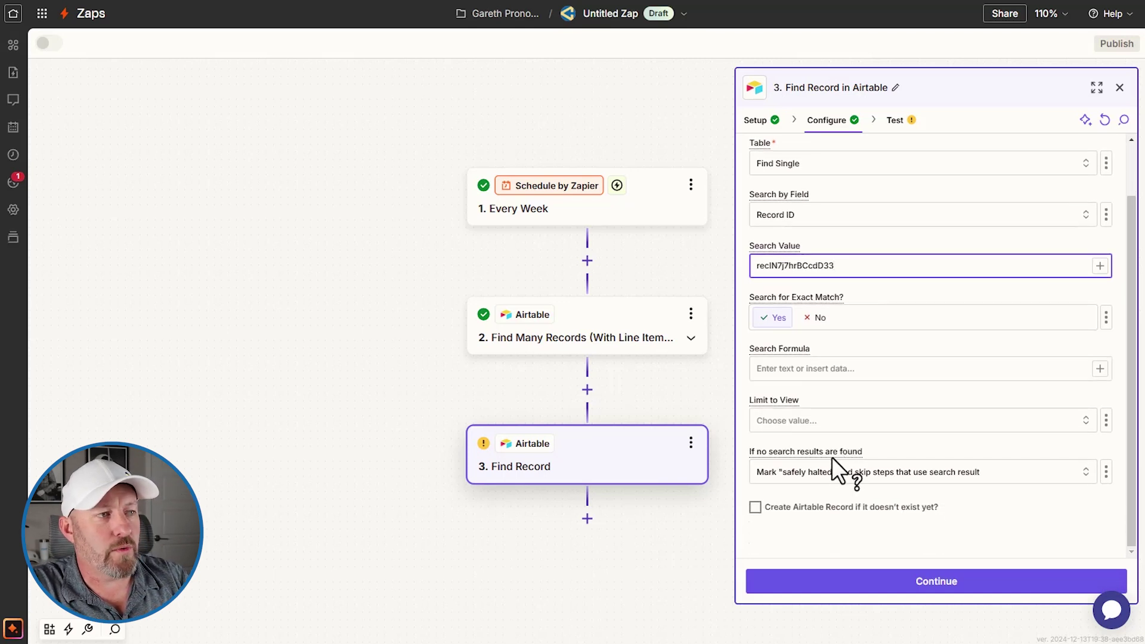
left_click(892, 581)
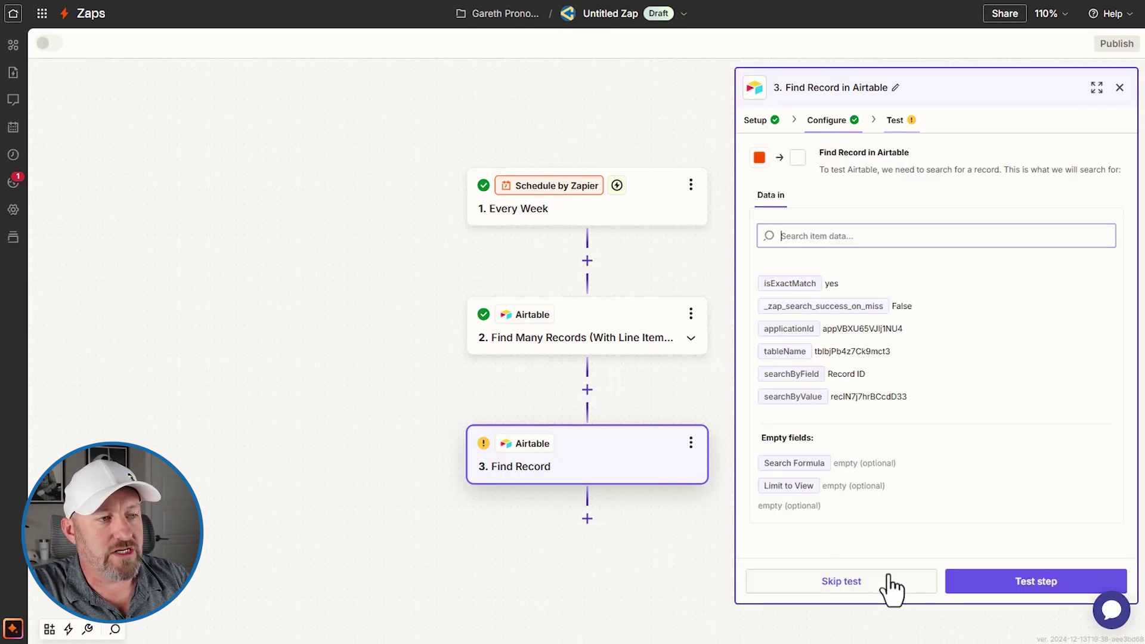
left_click(993, 585)
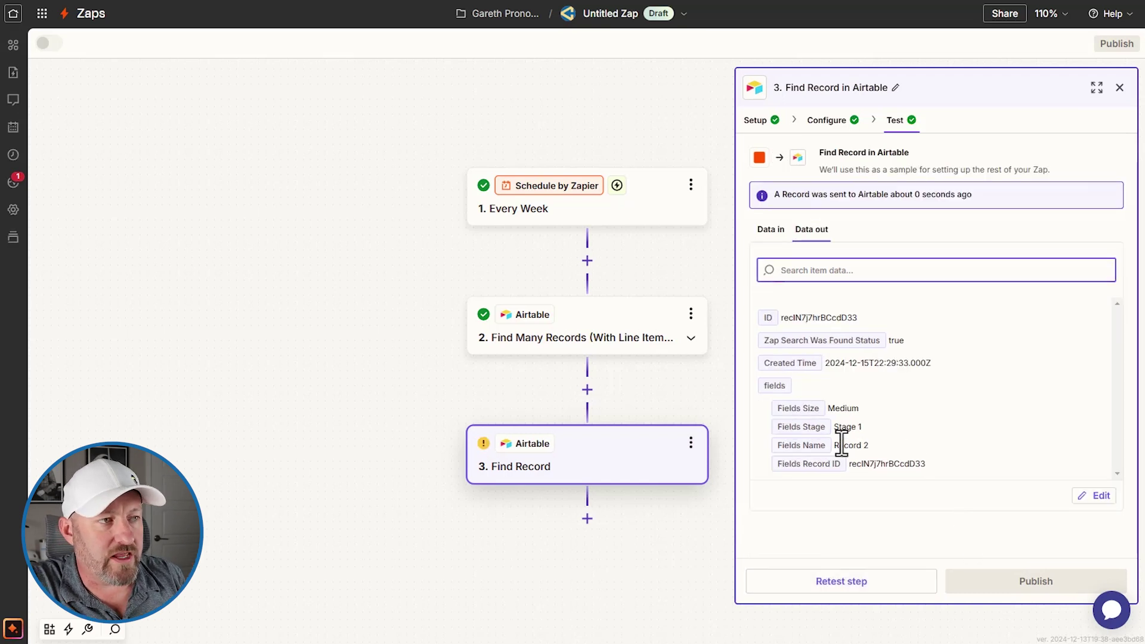
triple_click(843, 428)
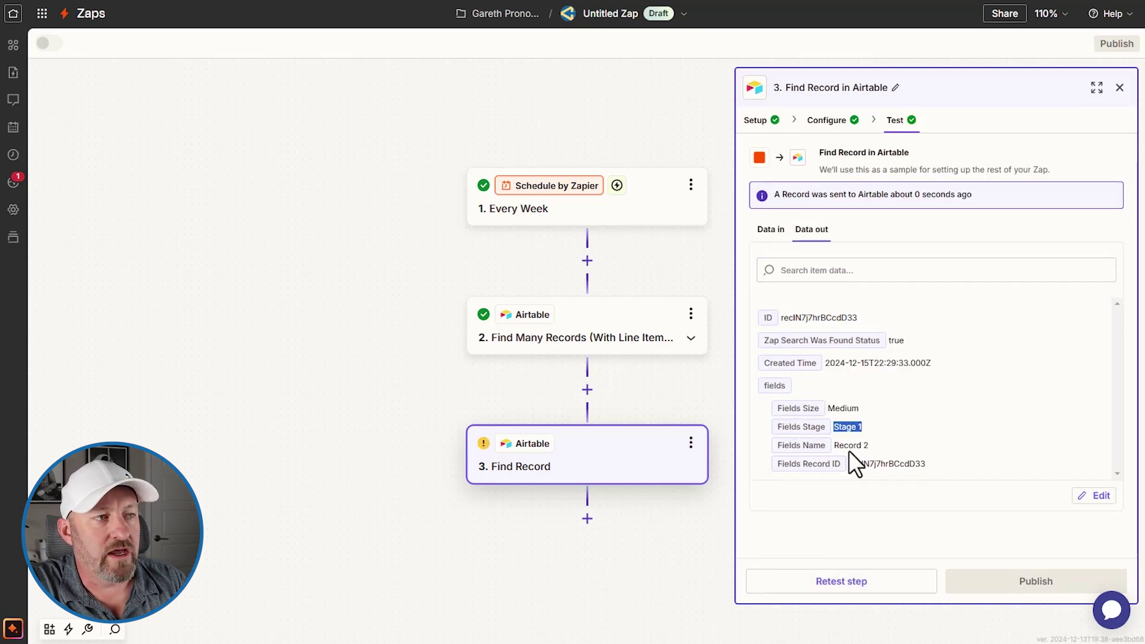
left_click_drag(837, 446, 869, 445)
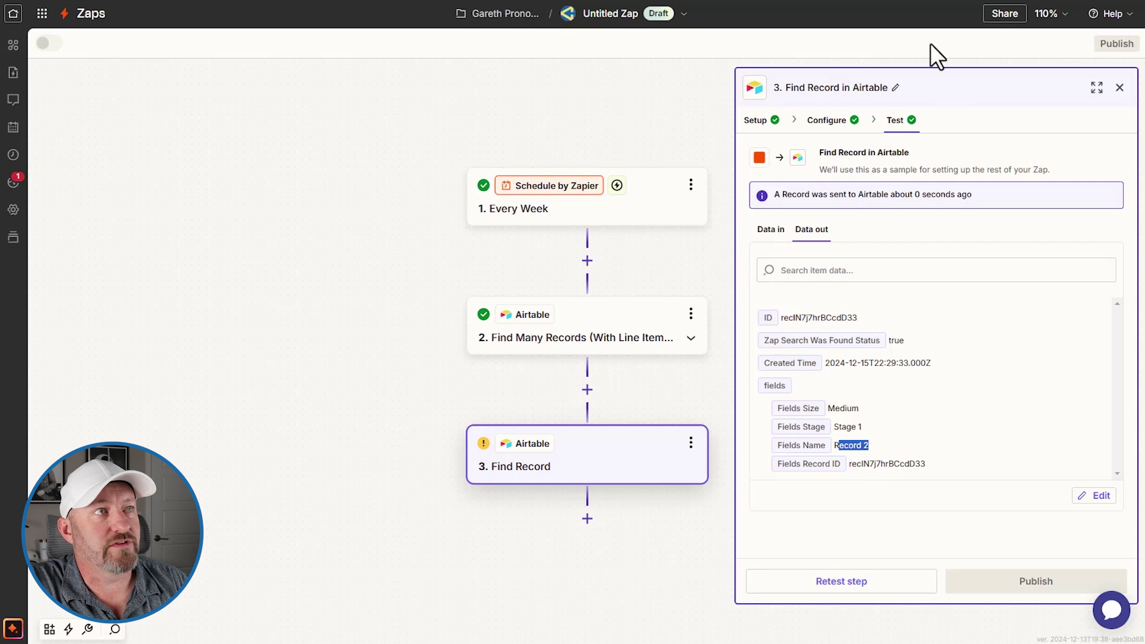
Switch to Airtable and review Record 2's Stage and Size values in the Find Single table.
key("alt+Tab")
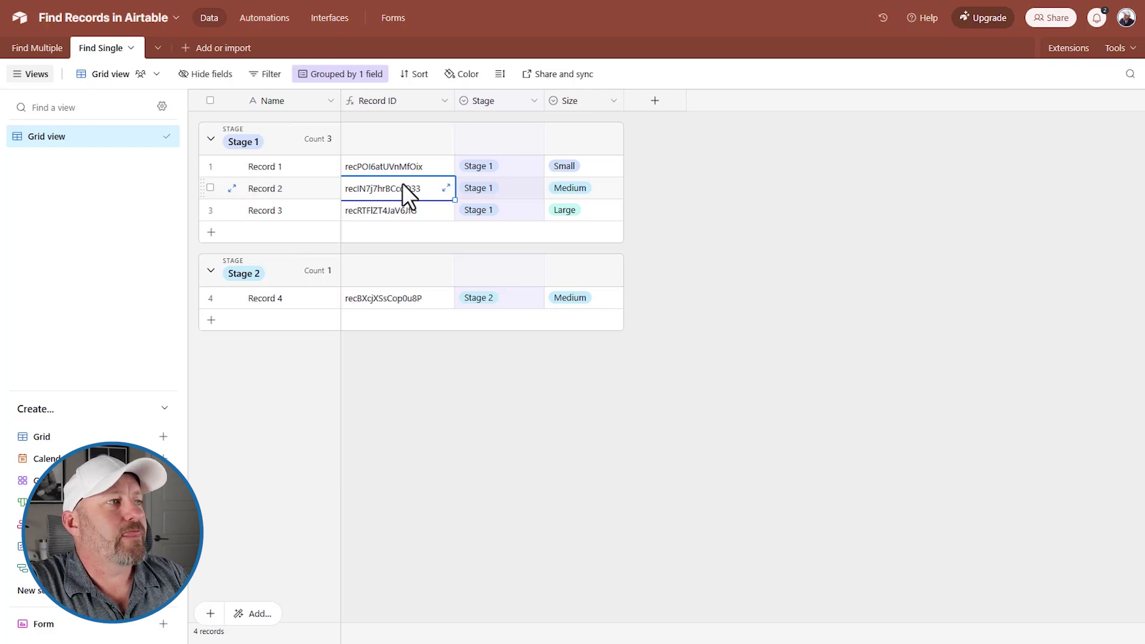
left_click(497, 189)
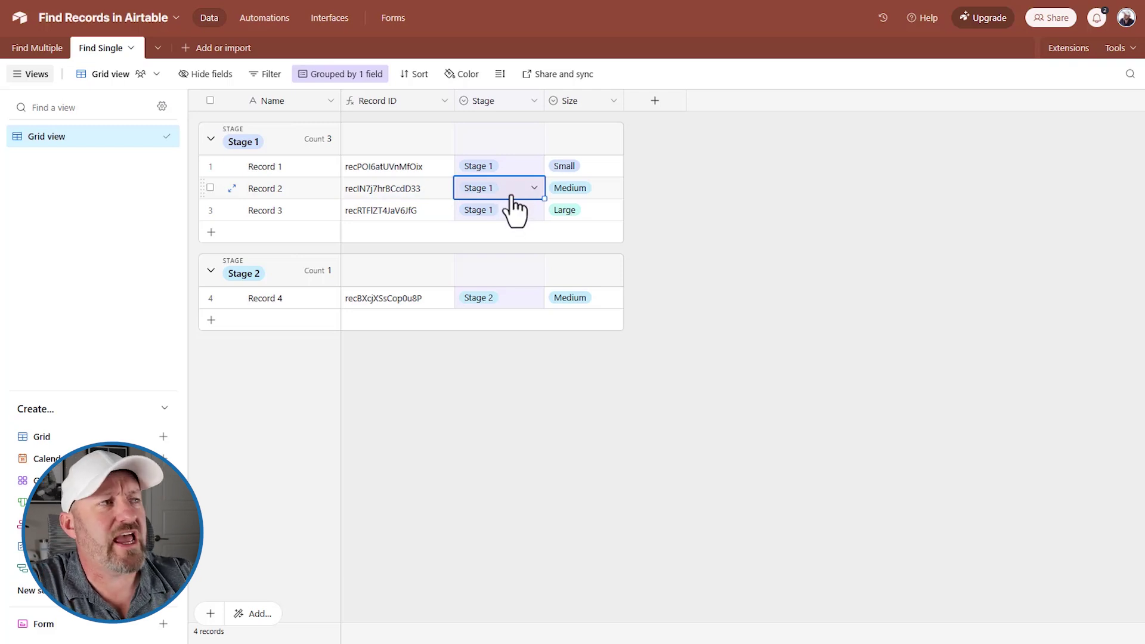
left_click(588, 195)
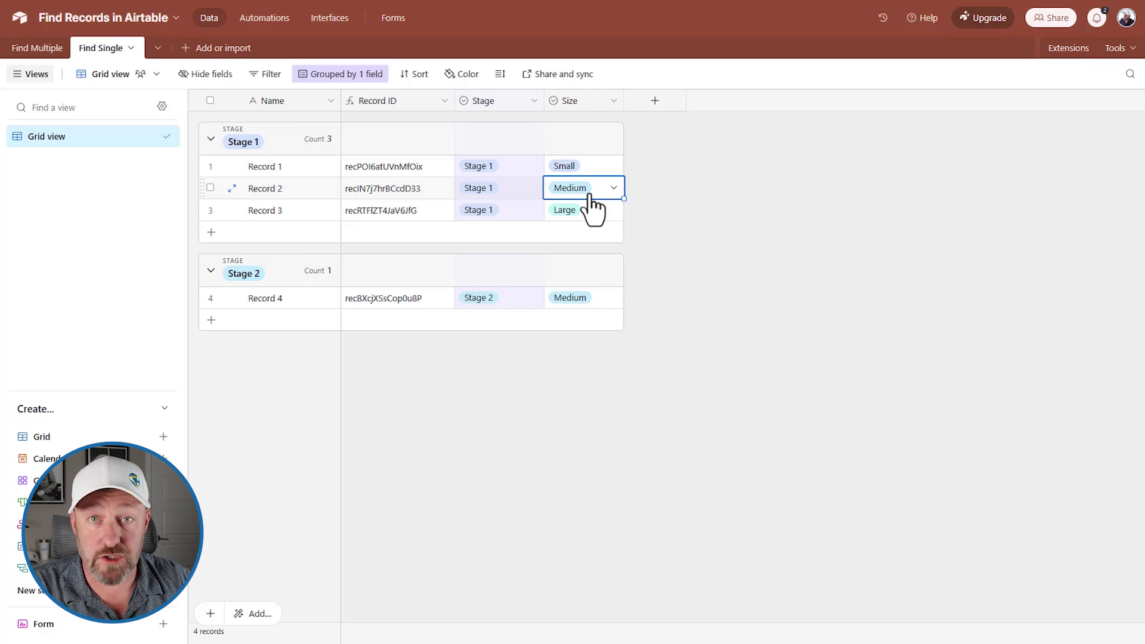
left_click(512, 192)
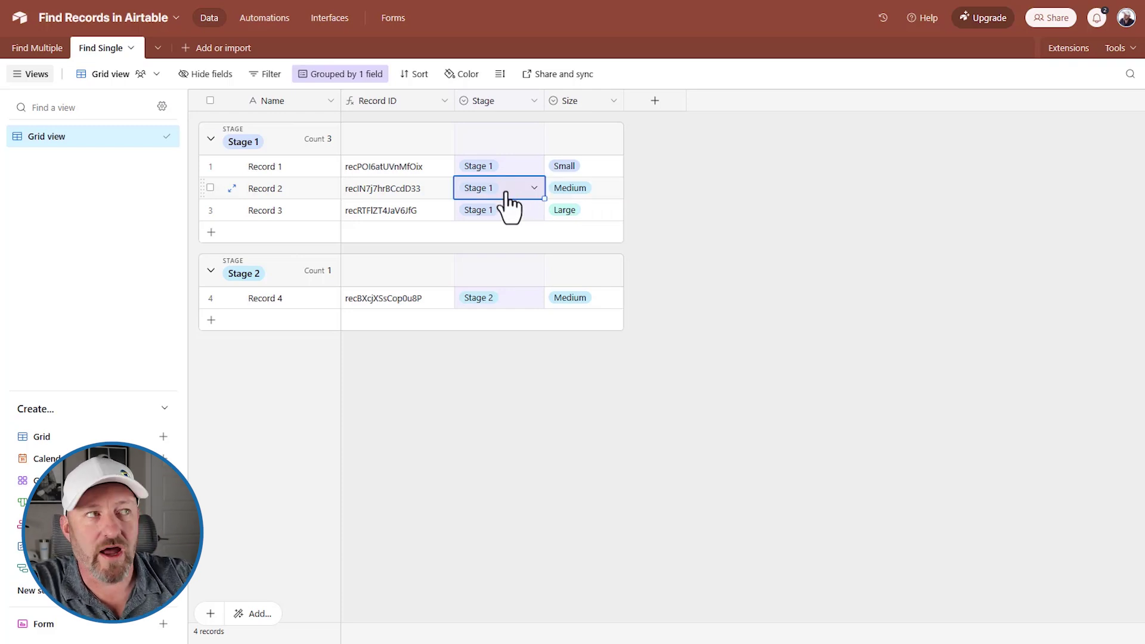
left_click(589, 192)
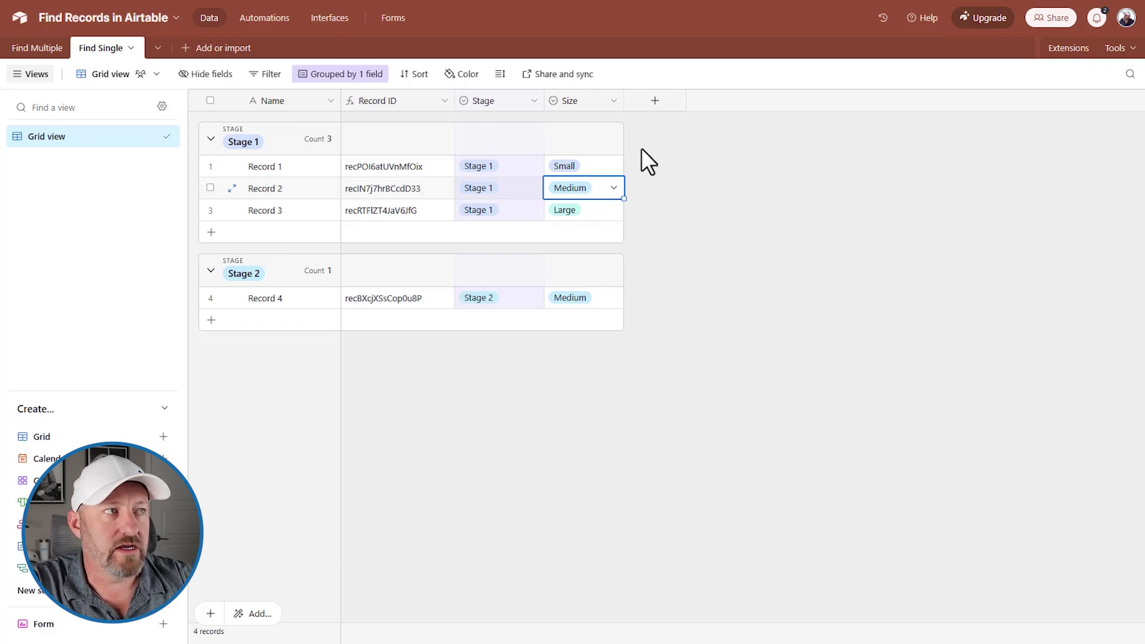
Add a field named Formula to the Find Single table and give it the Formula type.
left_click(654, 101)
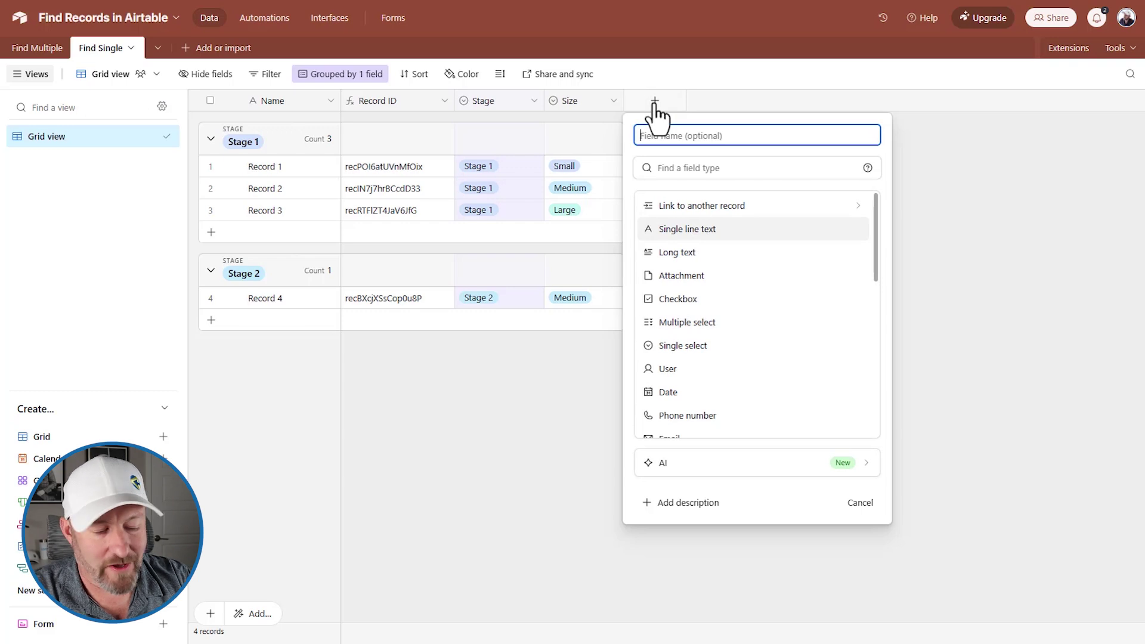
type("Formula")
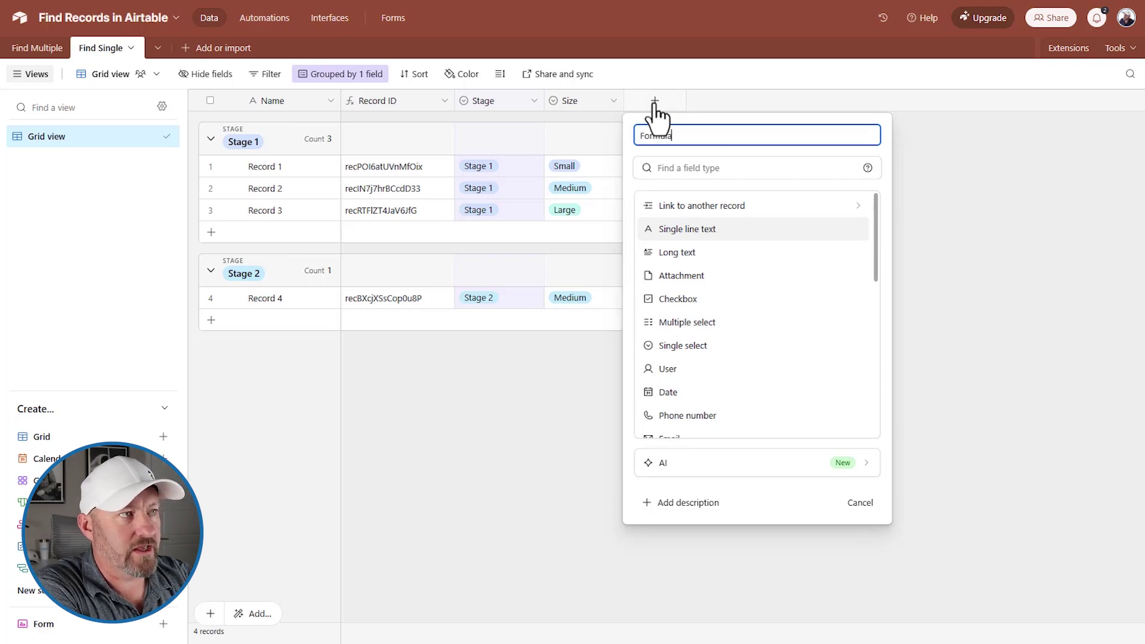
key("Tab")
type("for")
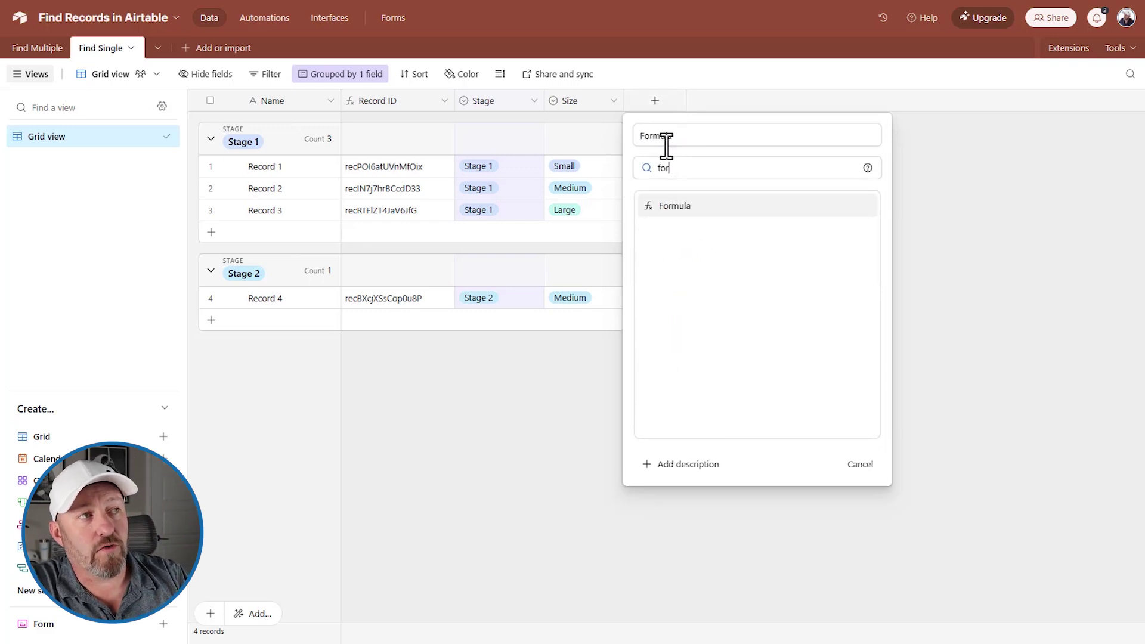
left_click(692, 210)
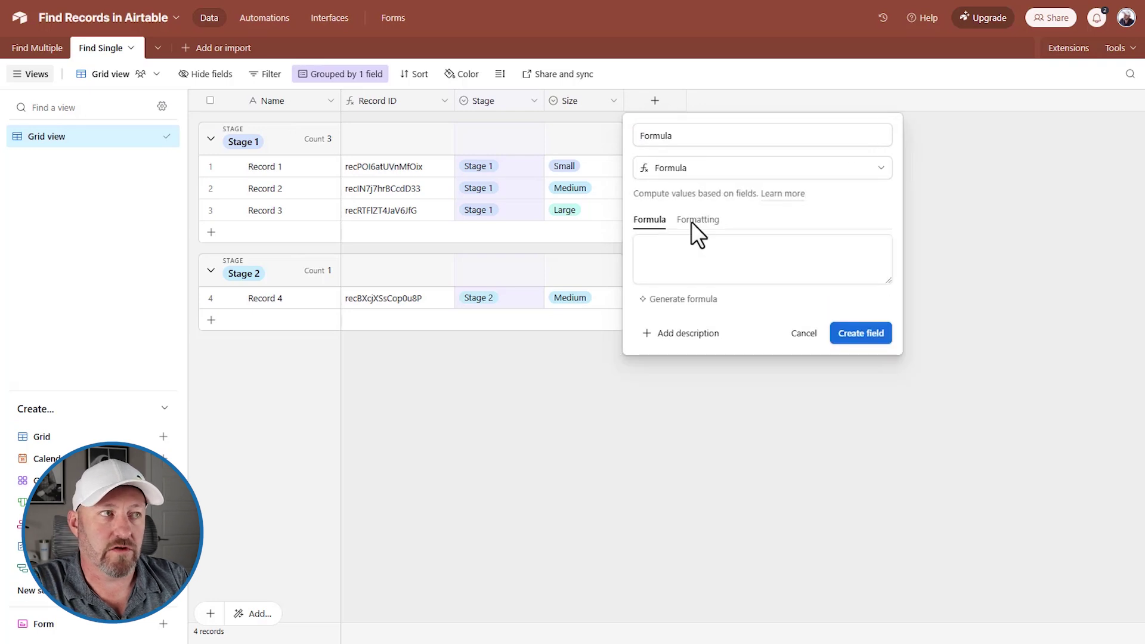
Start the formula with an IF function containing an empty AND function on its own line.
left_click(704, 263)
type("if(")
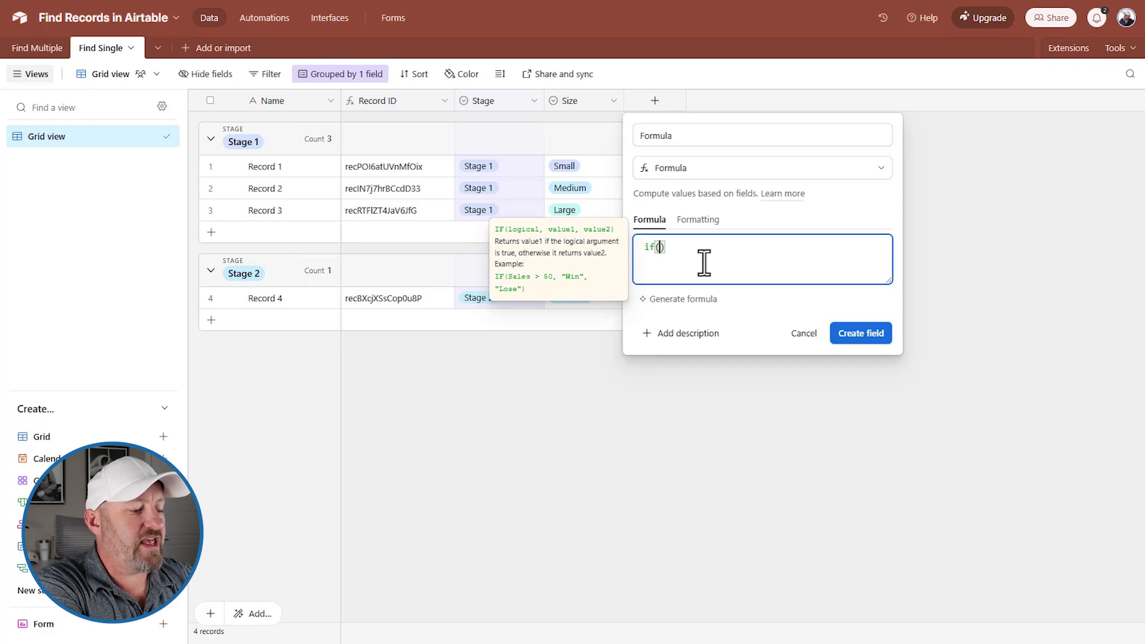
type("and(")
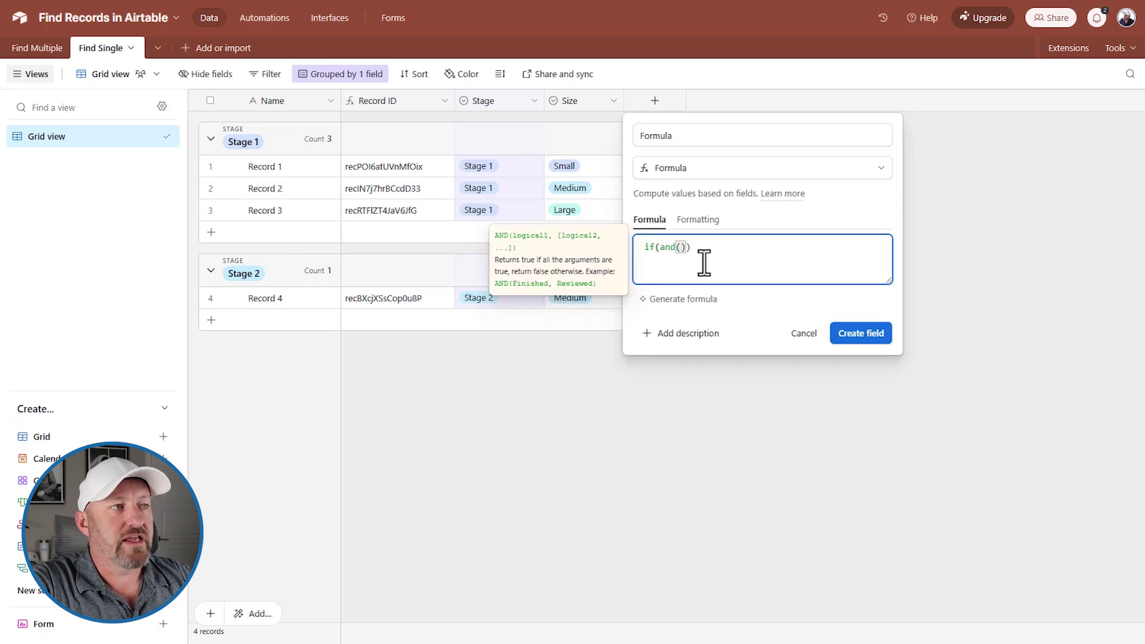
key("Left")
key("Left")
key("Left")
key("Left")
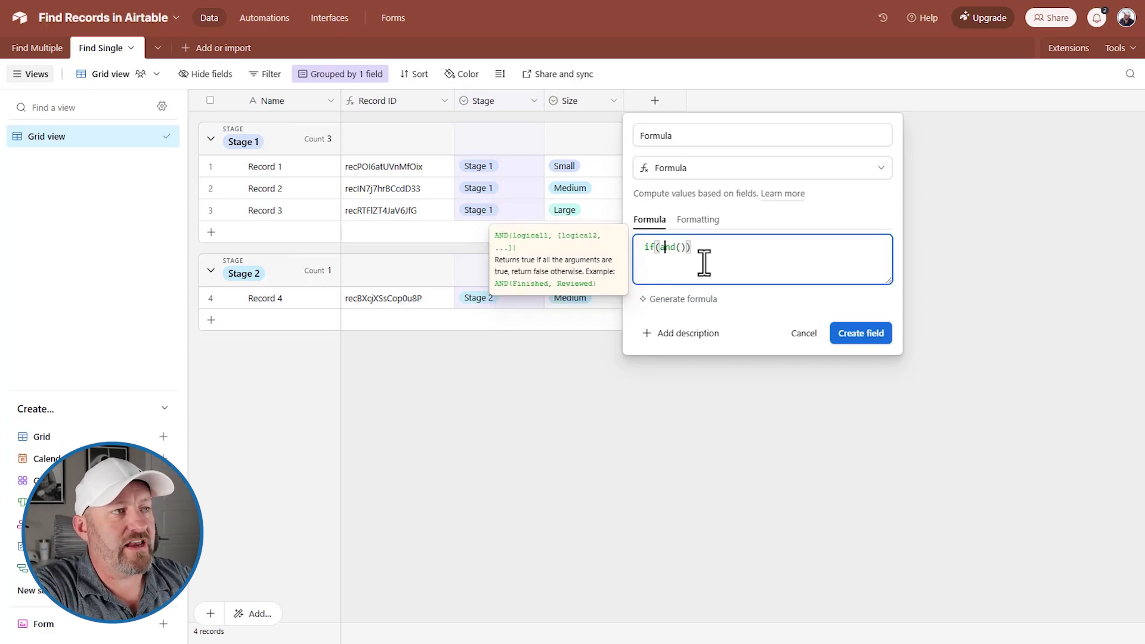
key("Return")
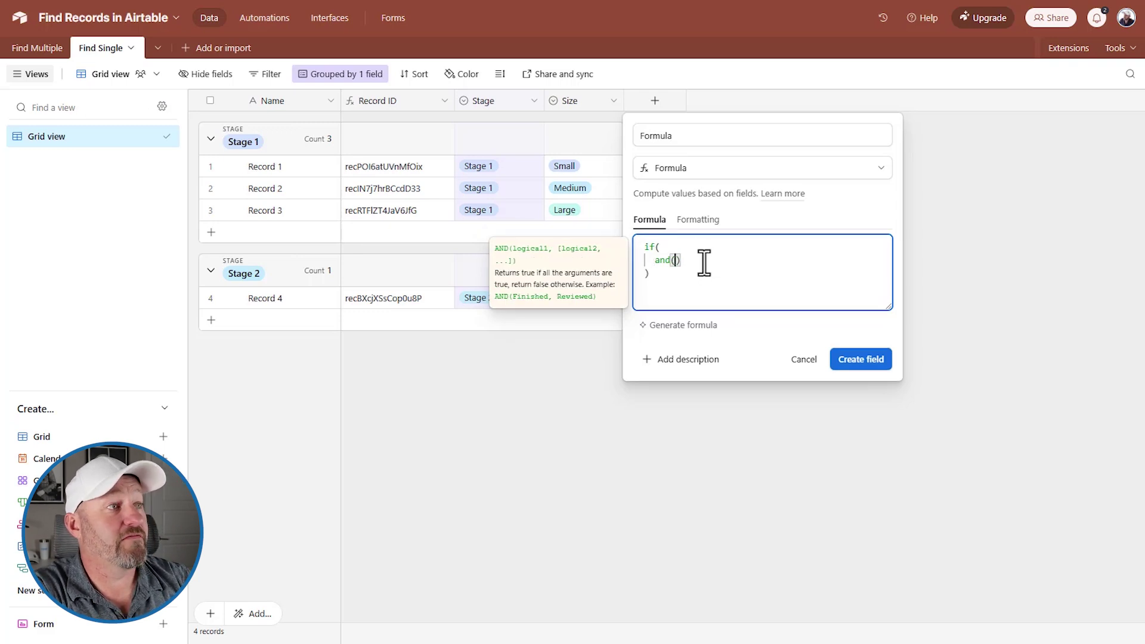
key("Right")
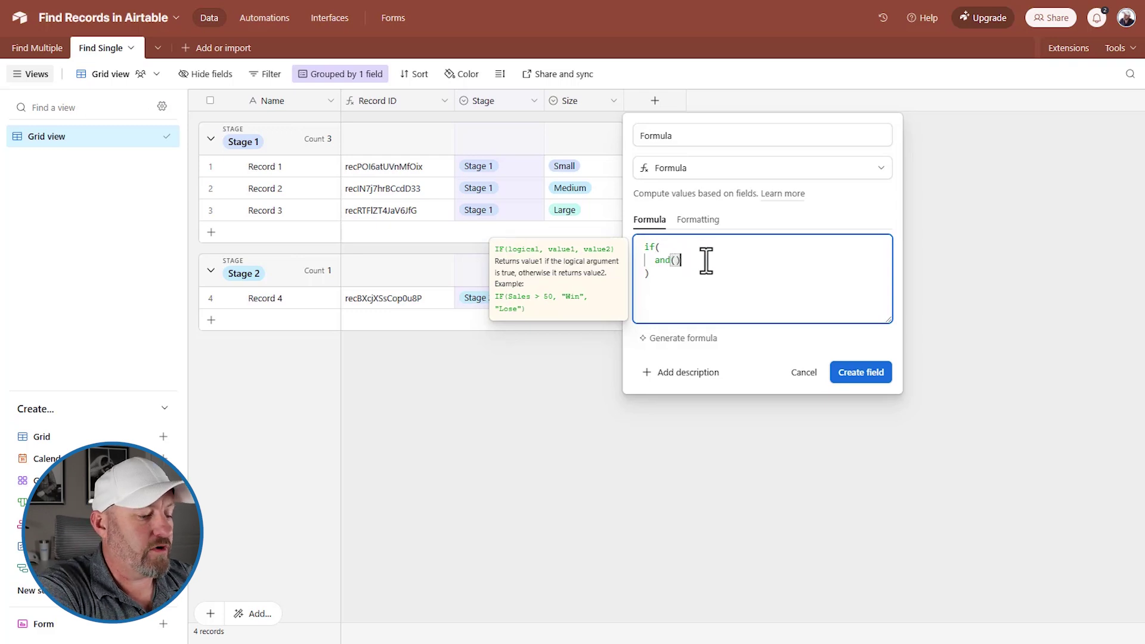
Give the IF function the outcomes TRUE() and FALSE(), each on its own line below the AND function.
type(",")
key("Return")
type("TU")
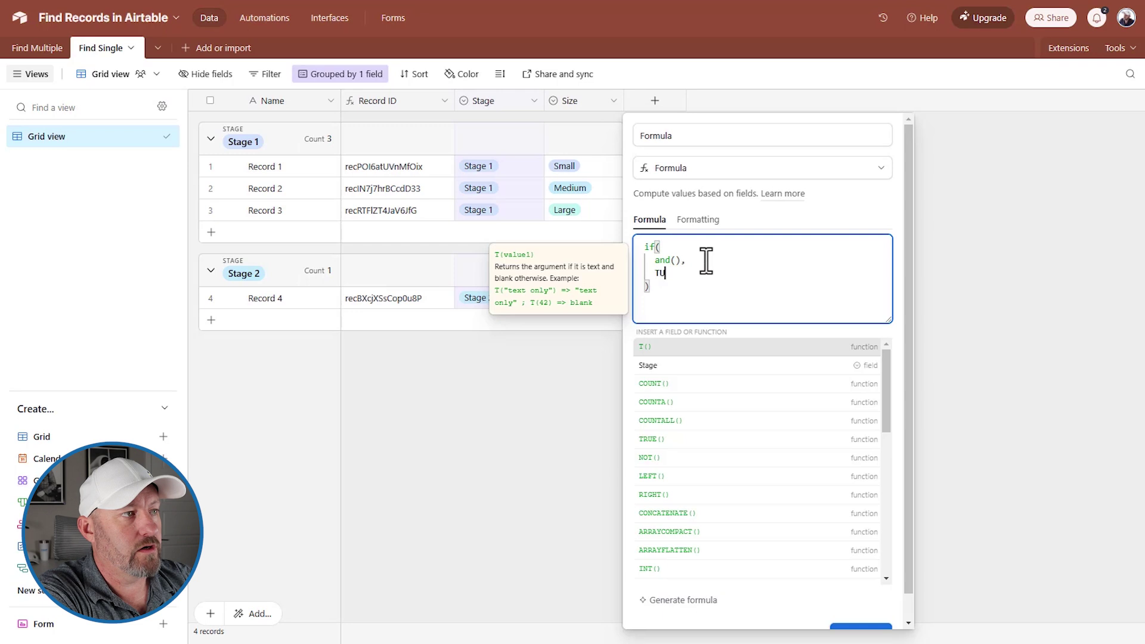
key("BackSpace")
type("RUE(),")
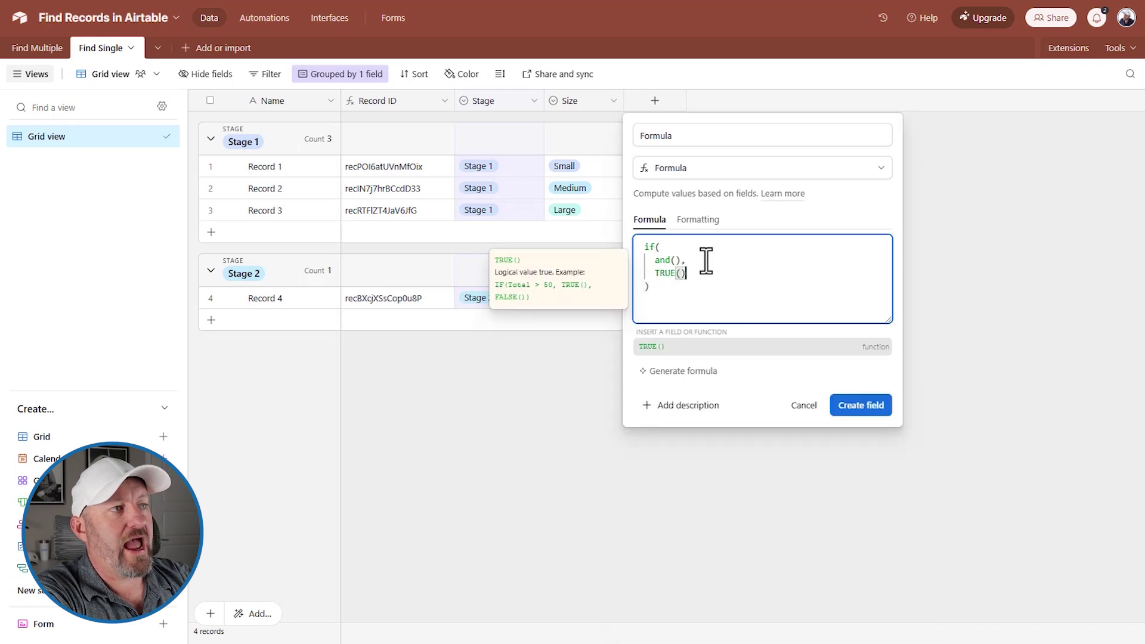
key("Return")
type("FALSE()")
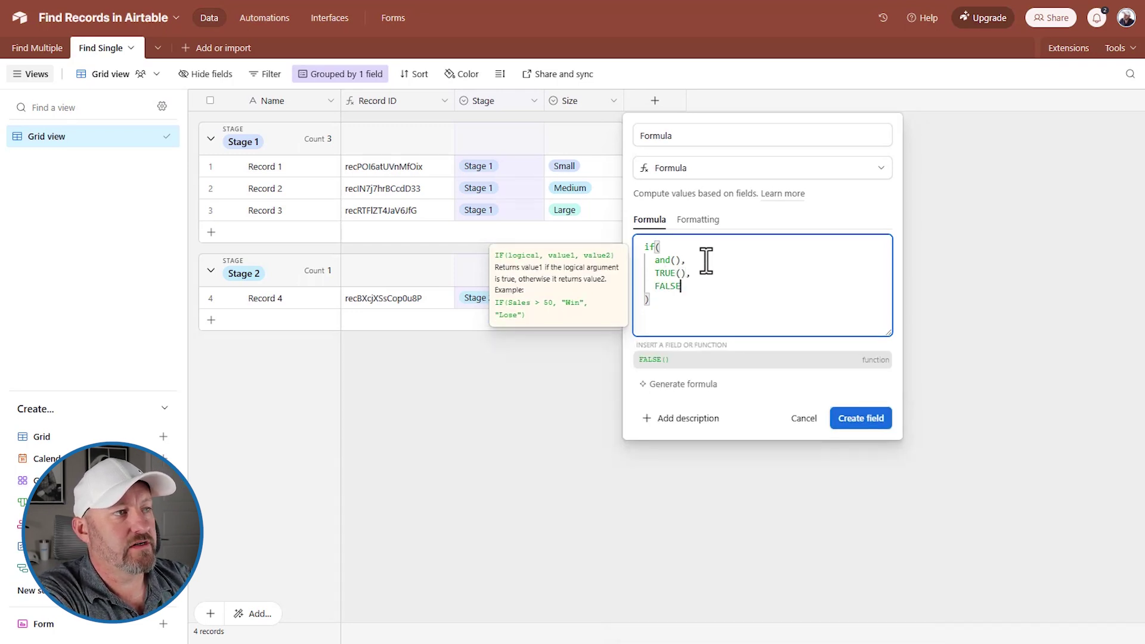
Fill the AND function with the conditions Stage='Stage 1' and Size='Medium'.
key("Up")
key("Up")
key("Left")
key("Left")
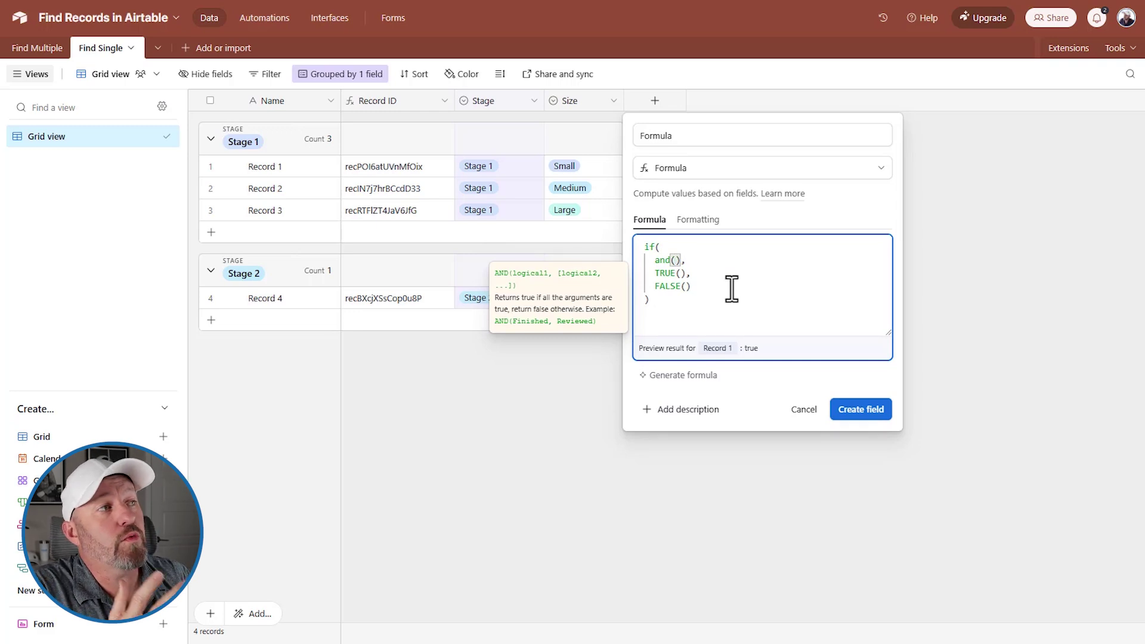
type("Stage")
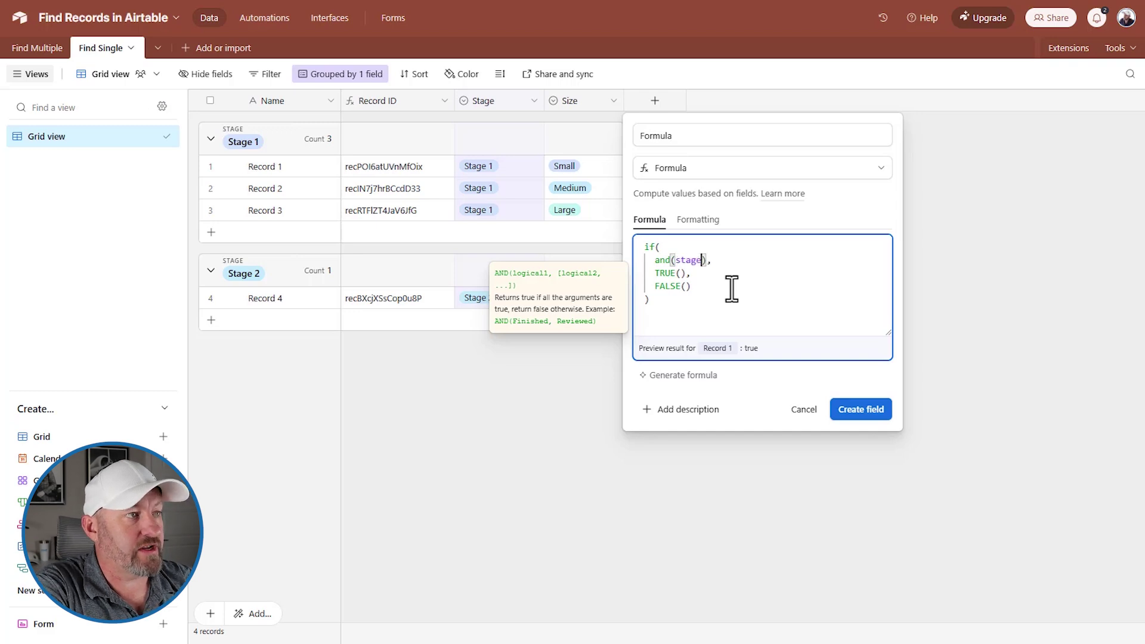
type("='Sta")
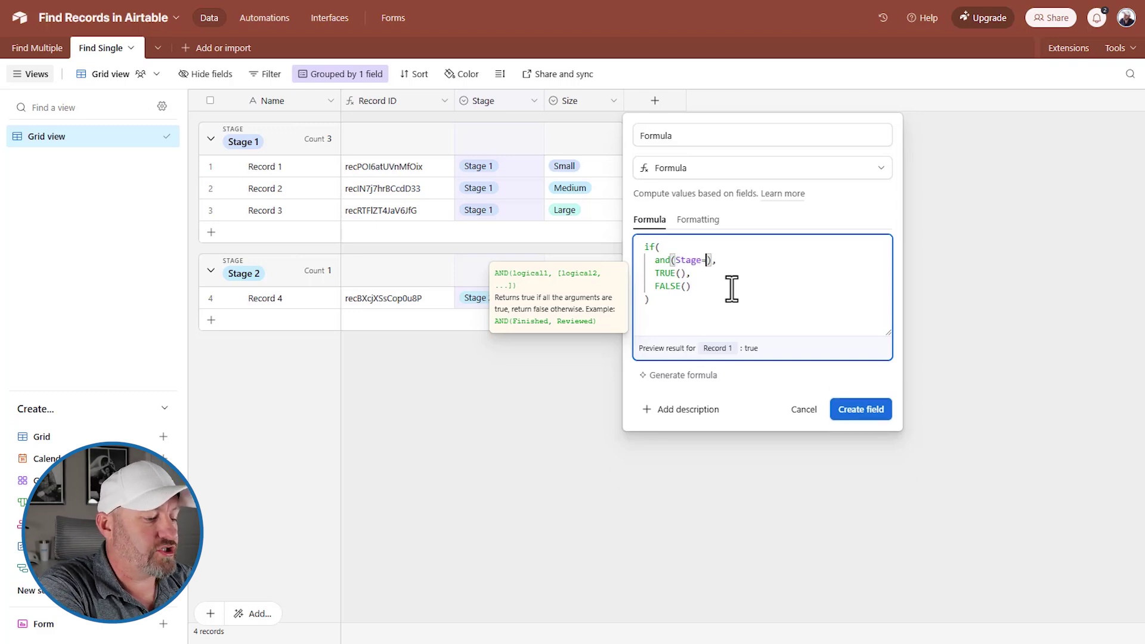
type("ge 1',")
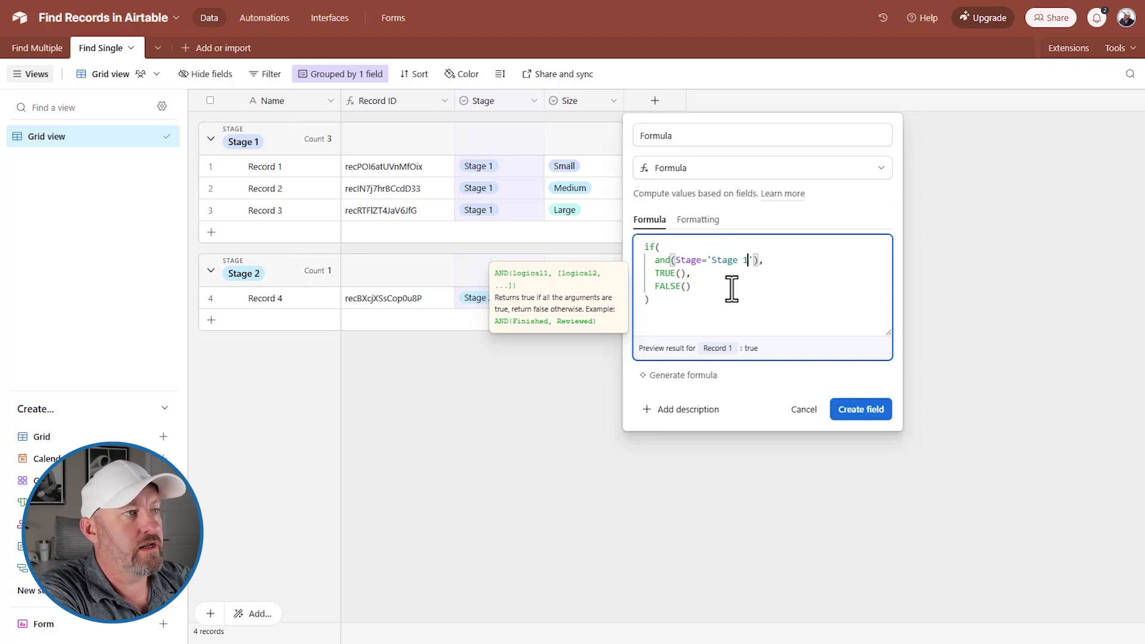
type("Size='Medu")
key("BackSpace")
type("ium")
Review the formula's AND conditions and TRUE outcome, and create the Formula field.
left_click(738, 287)
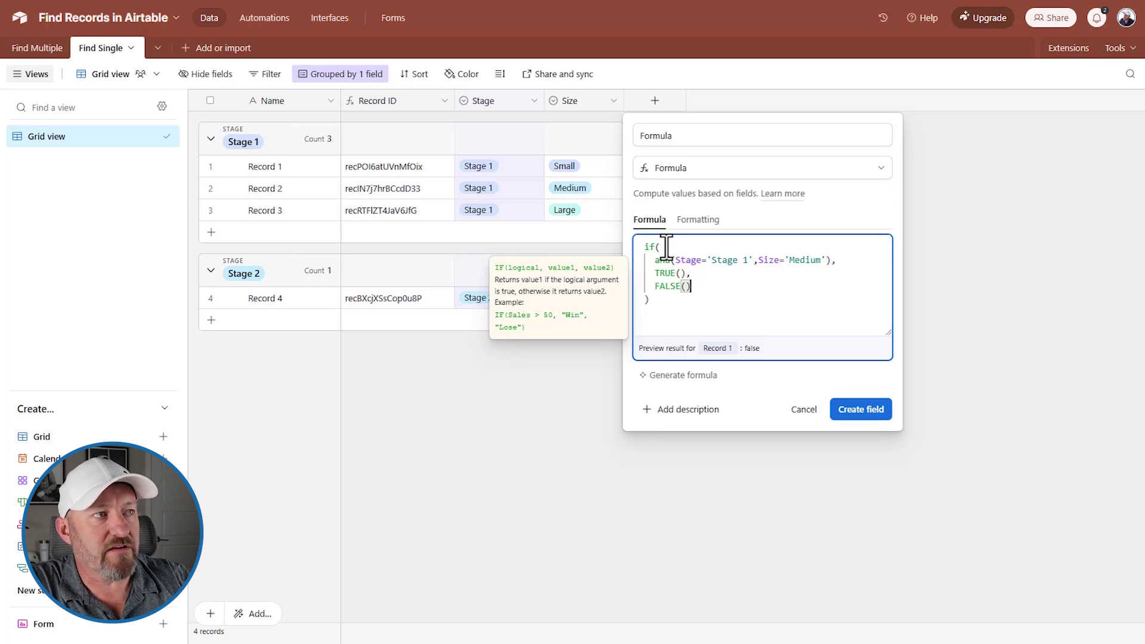
left_click_drag(652, 260, 851, 263)
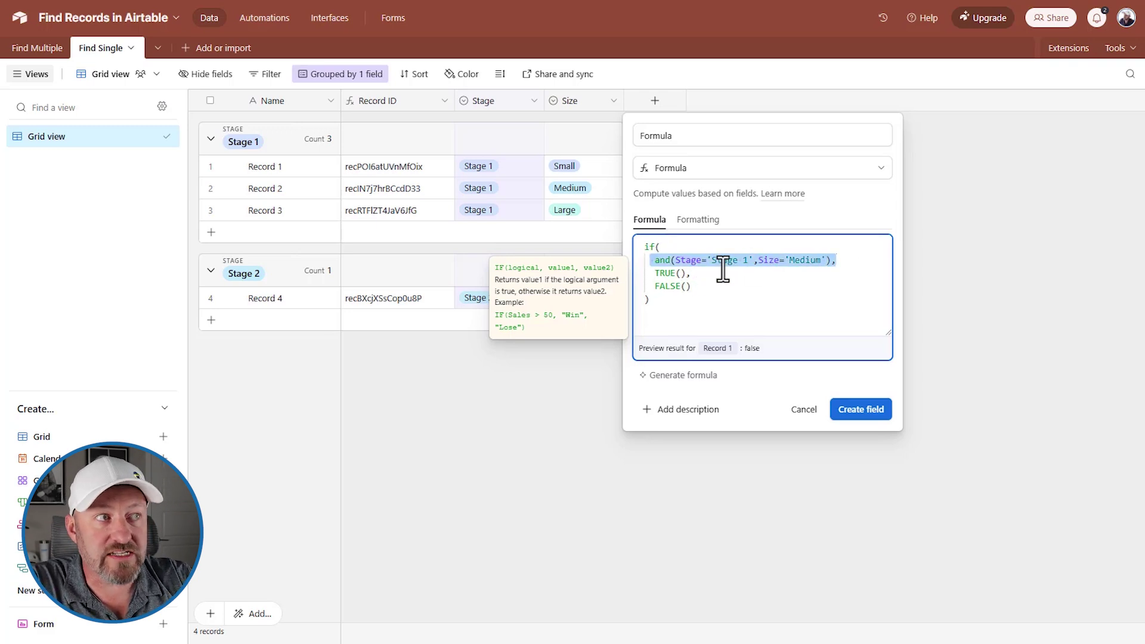
left_click(692, 261)
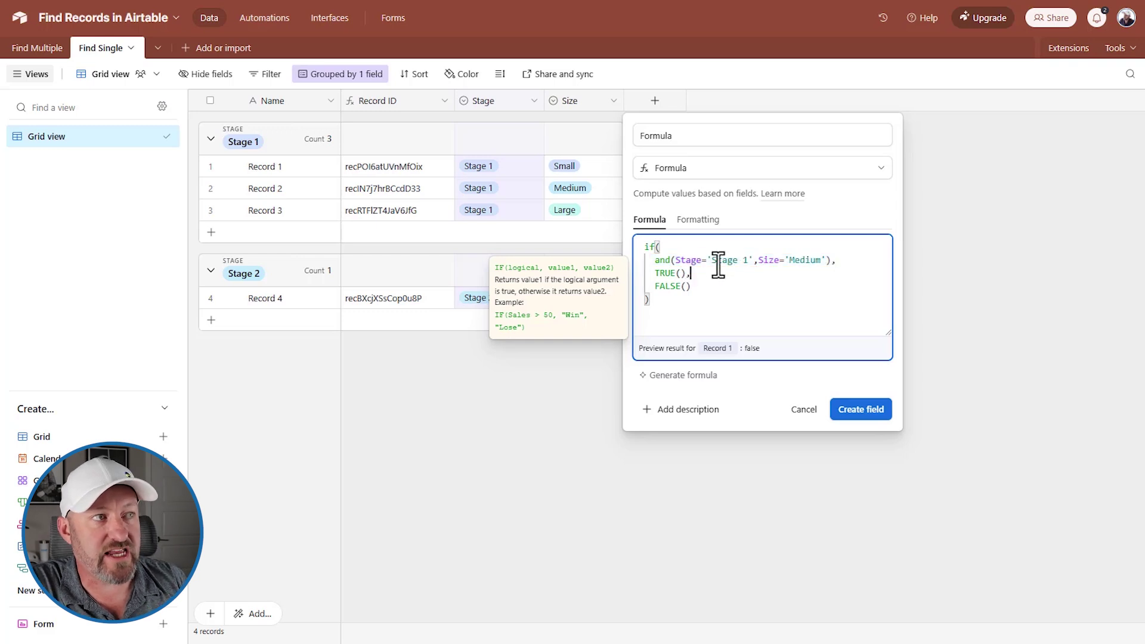
left_click(796, 260)
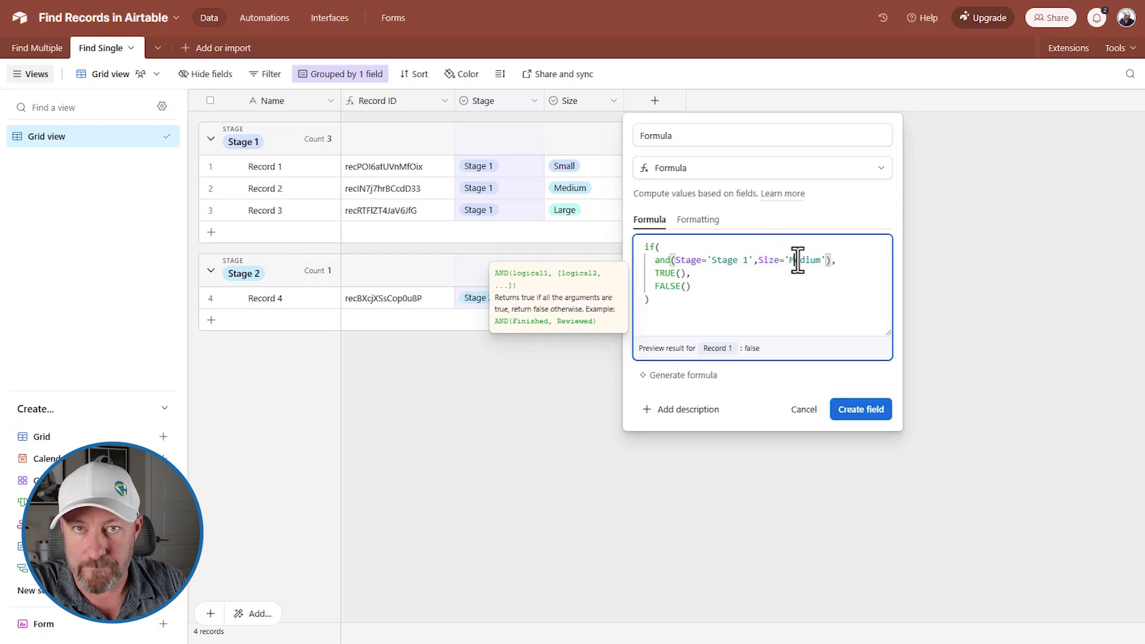
left_click(692, 274)
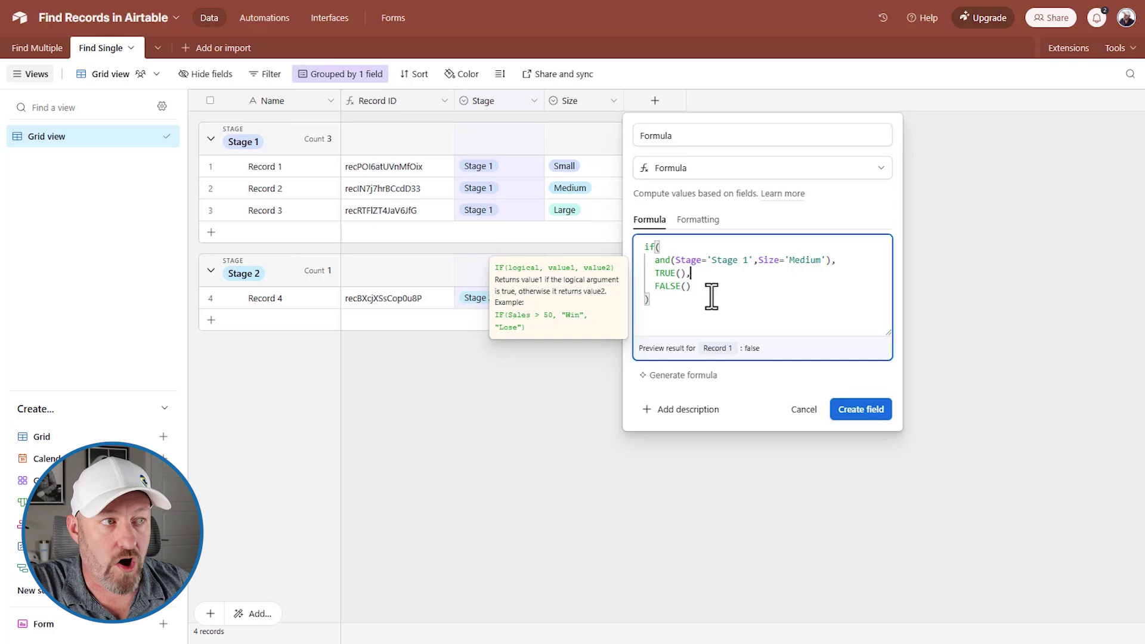
left_click(868, 411)
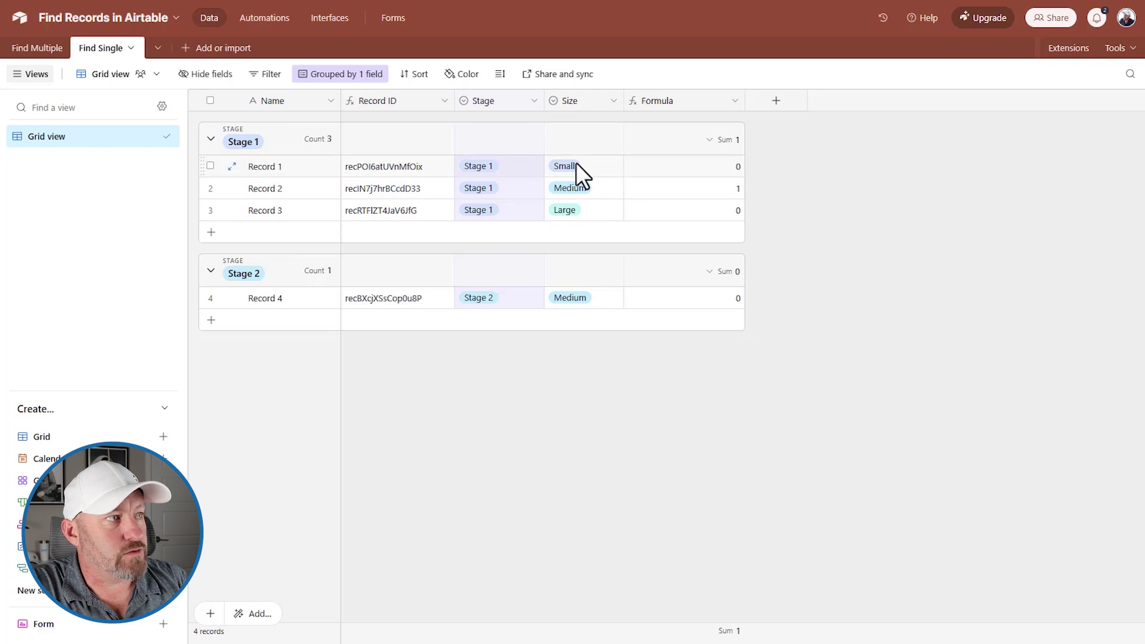
Compare Record 2's Stage, Size and Formula values with the Formula results of Records 1 and 3.
left_click(504, 186)
left_click(577, 190)
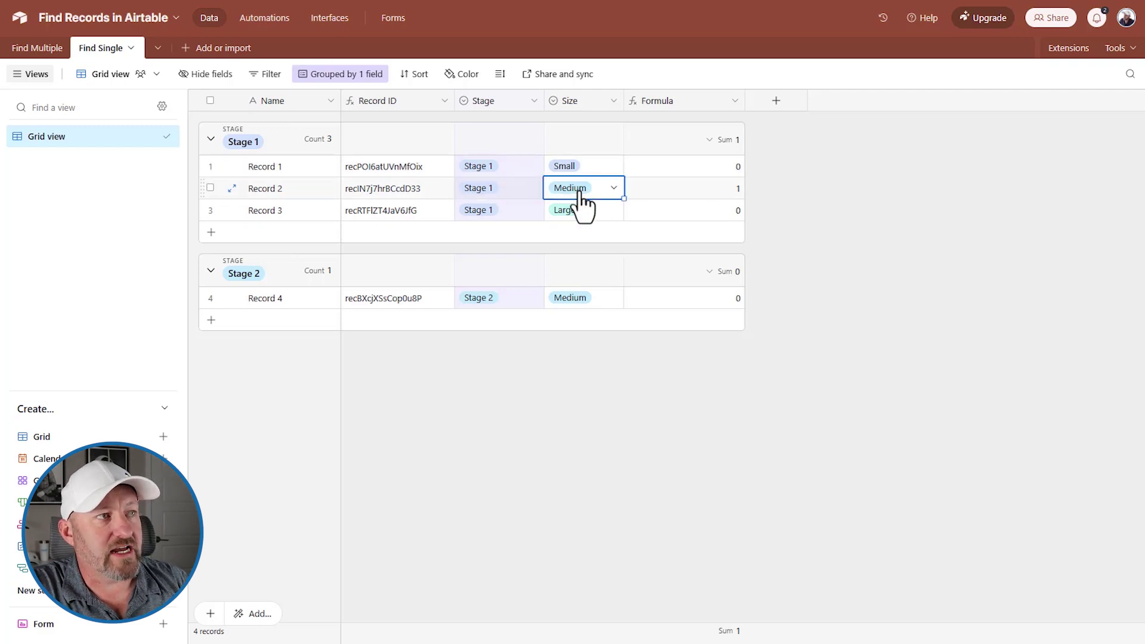
left_click(674, 197)
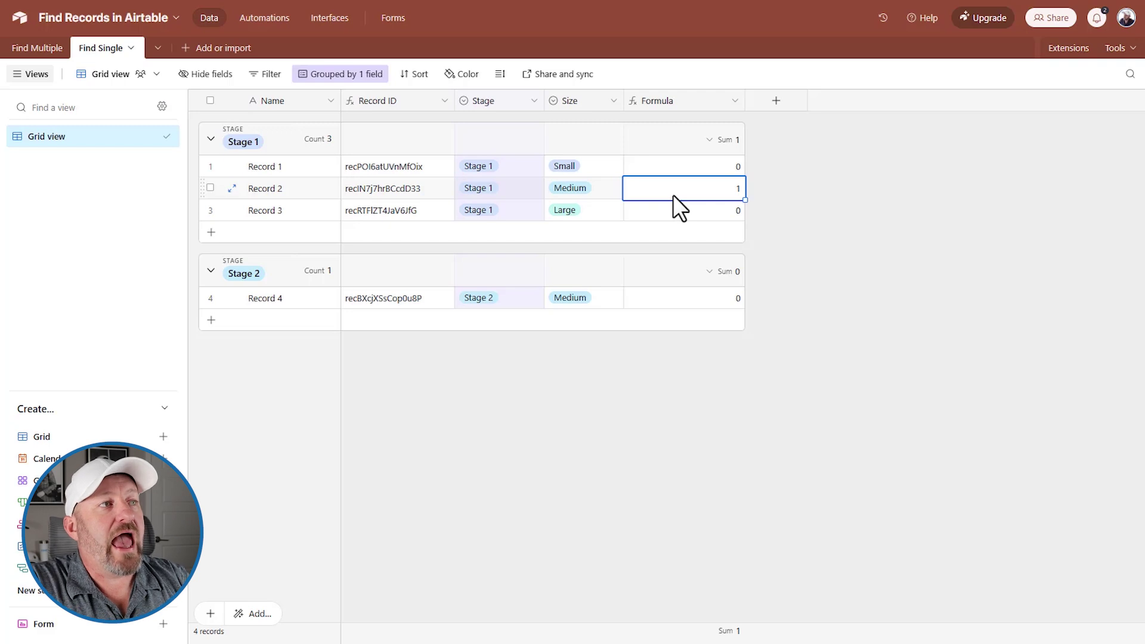
left_click(670, 166)
left_click(677, 215)
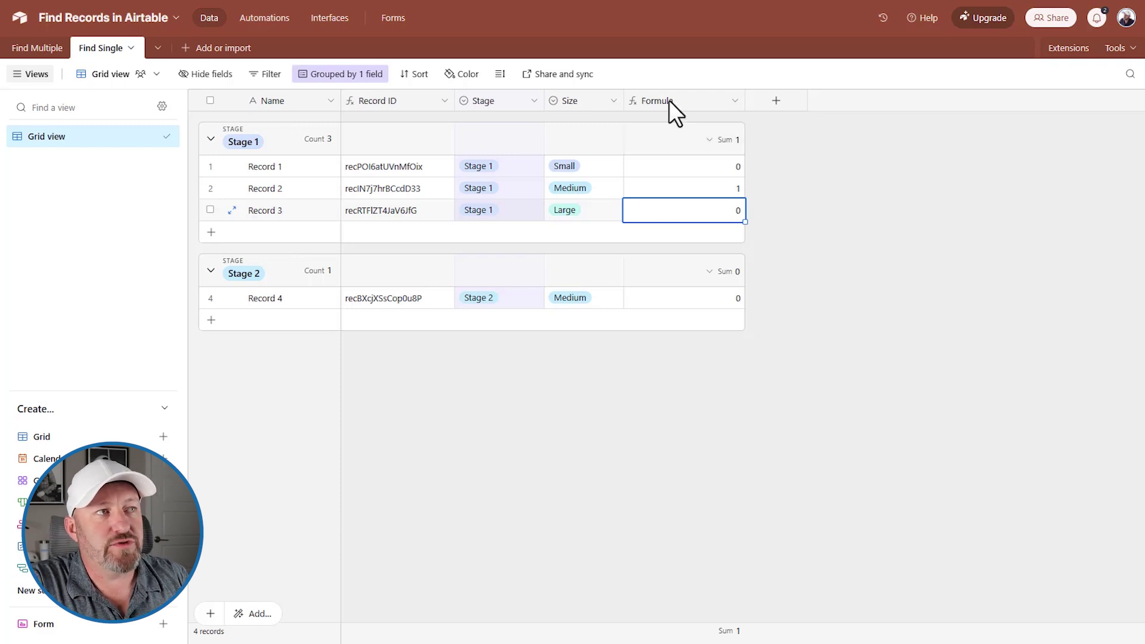
Narrow the Formula column slightly and copy the field's entire formula text.
left_click_drag(744, 98, 720, 98)
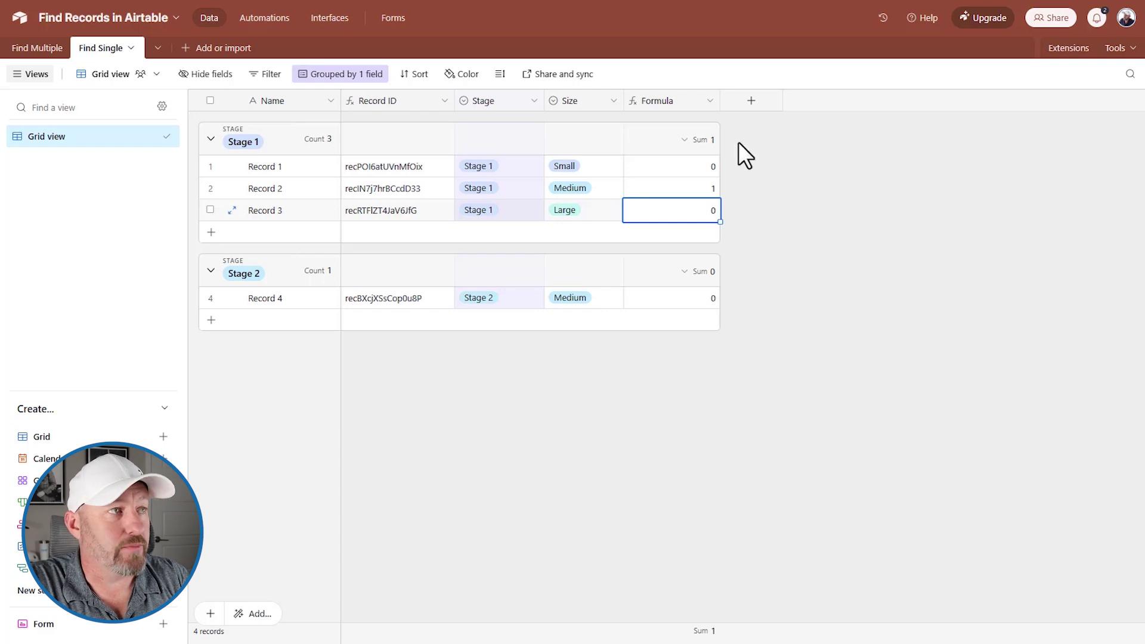
double_click(672, 99)
left_click(671, 295)
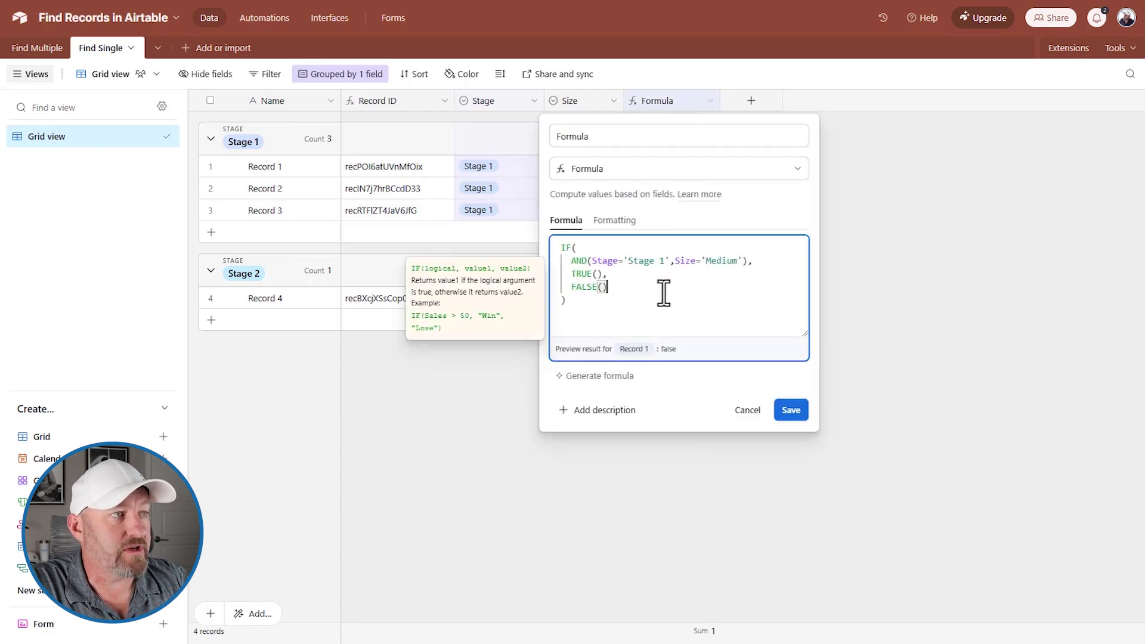
key("ctrl+a")
key("ctrl+c")
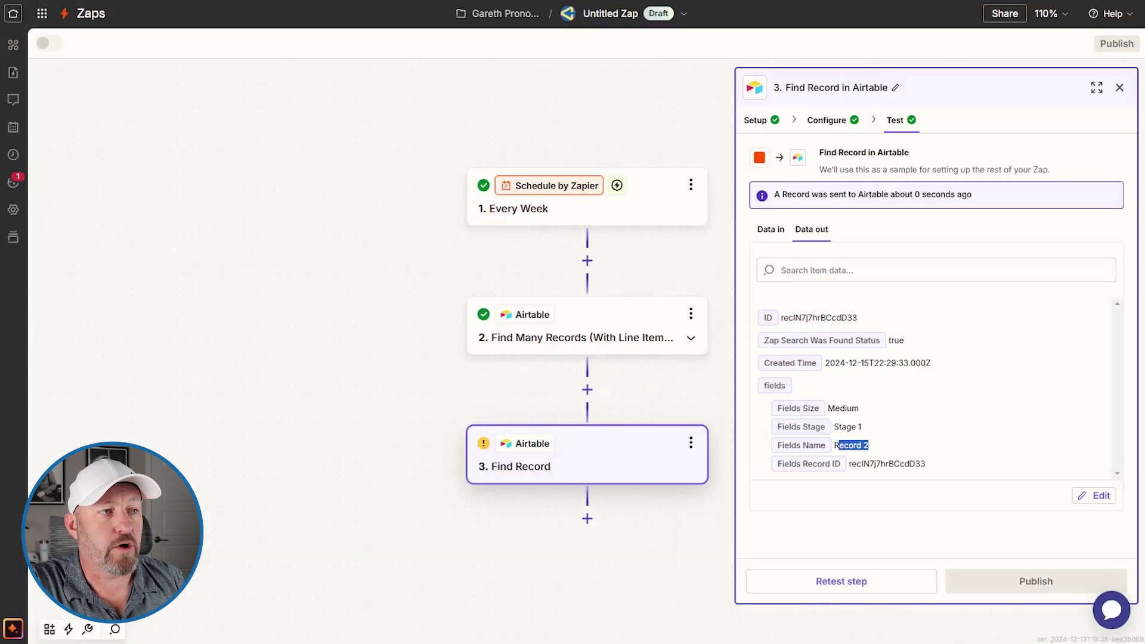
Switch to the Zap and clear the search field and search value in the Find Record step's configuration.
left_click(608, 454)
left_click(841, 122)
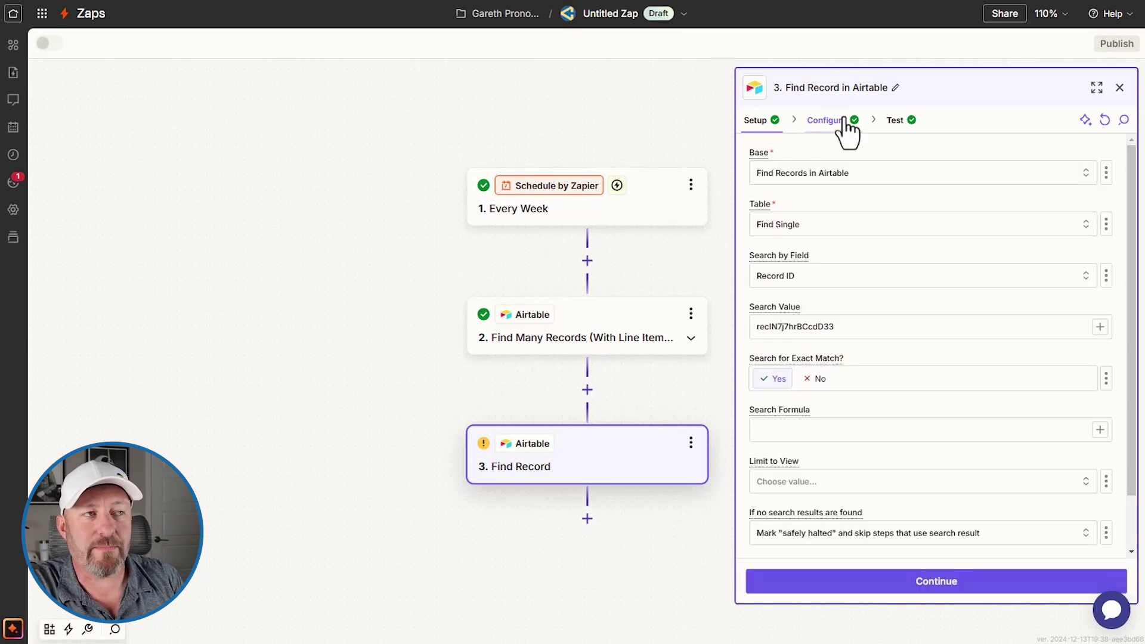
left_click(838, 272)
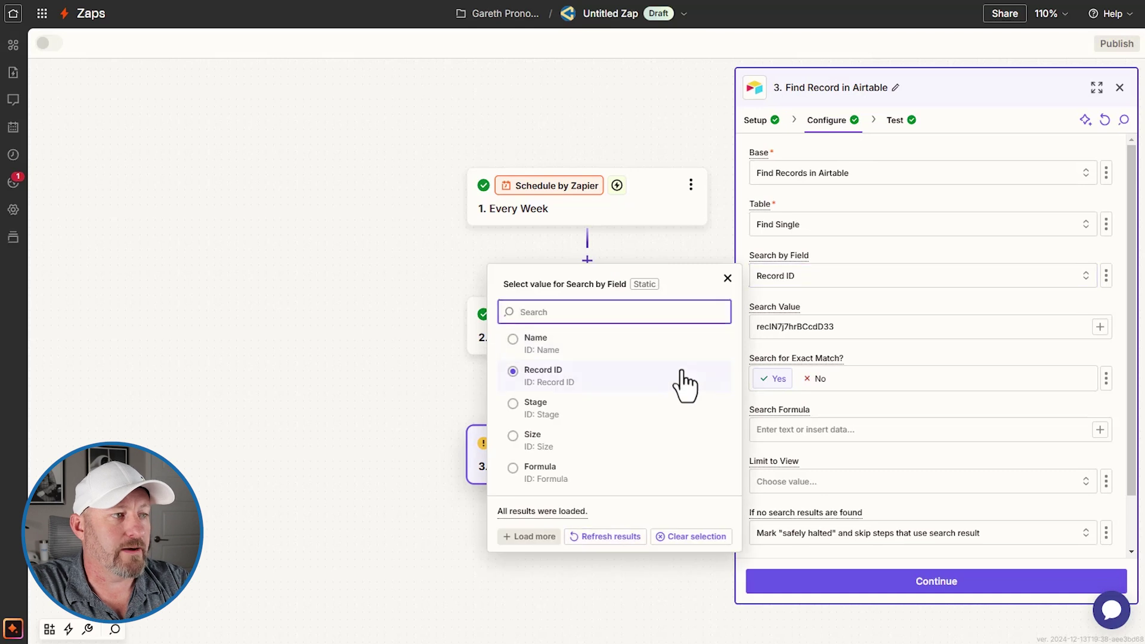
left_click(685, 536)
left_click(880, 327)
key("ctrl+a")
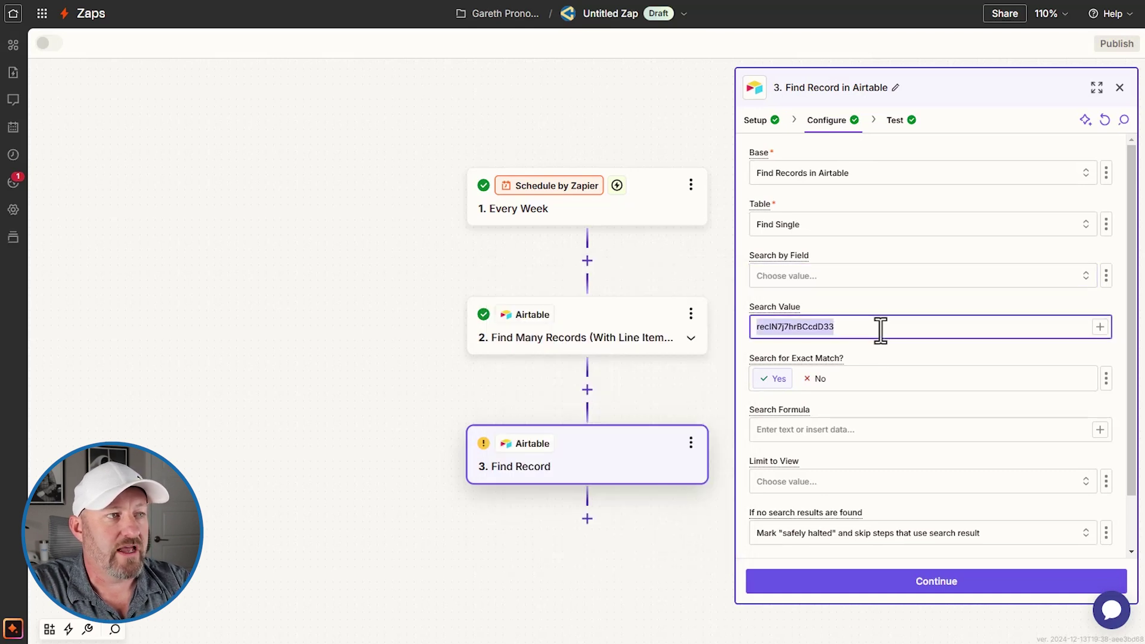
key("BackSpace")
Paste the copied IF formula with the Stage 1 and Medium conditions as the Find Record step's search formula.
scroll(903, 351, "down", 1)
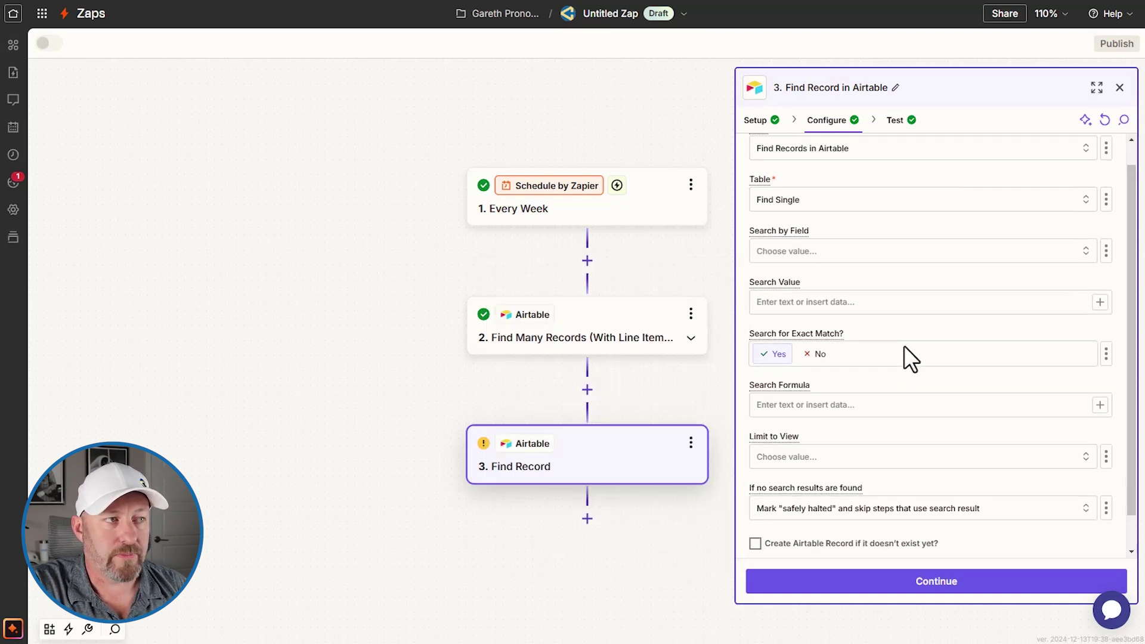
left_click(858, 365)
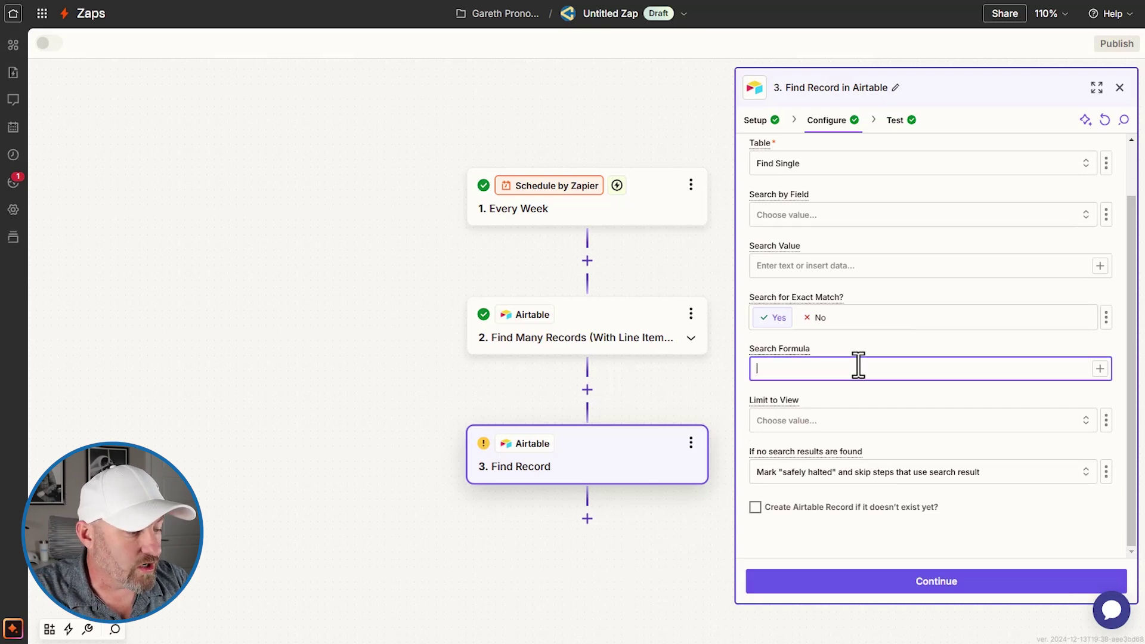
key("ctrl+v")
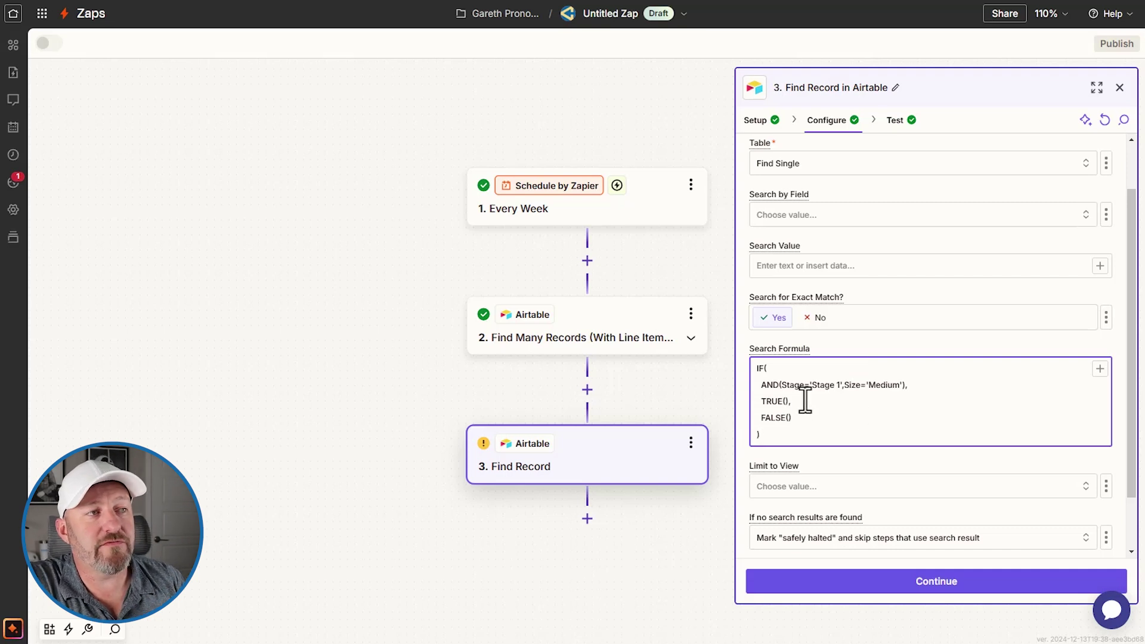
Highlight the Stage reference in the search formula and check which earlier steps' data can be inserted there.
left_click_drag(797, 386, 806, 388)
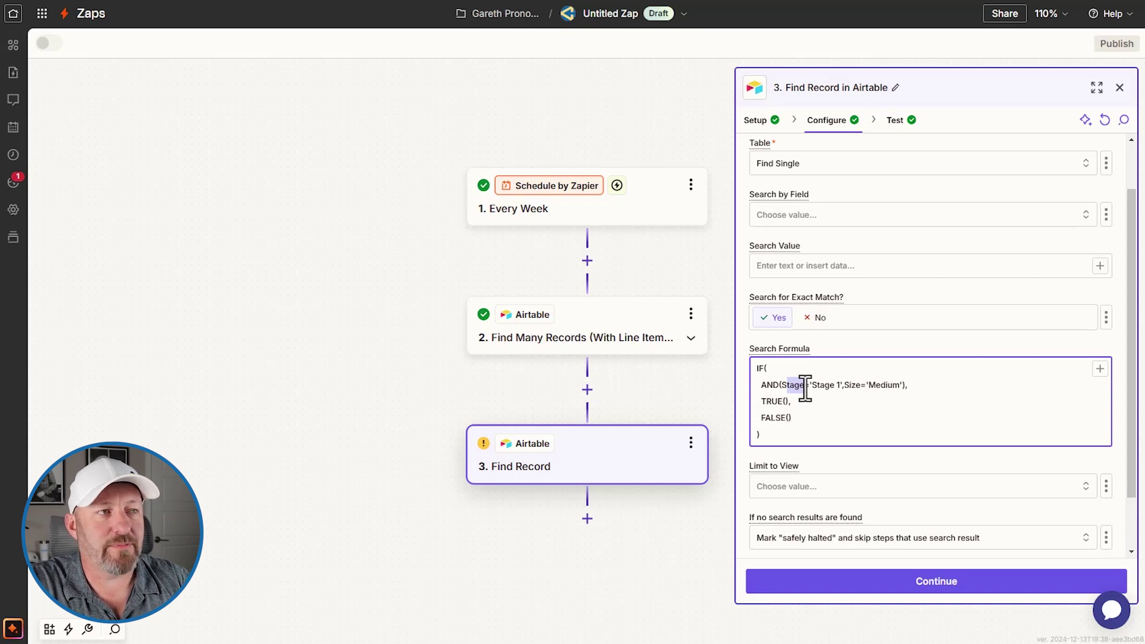
left_click(1100, 368)
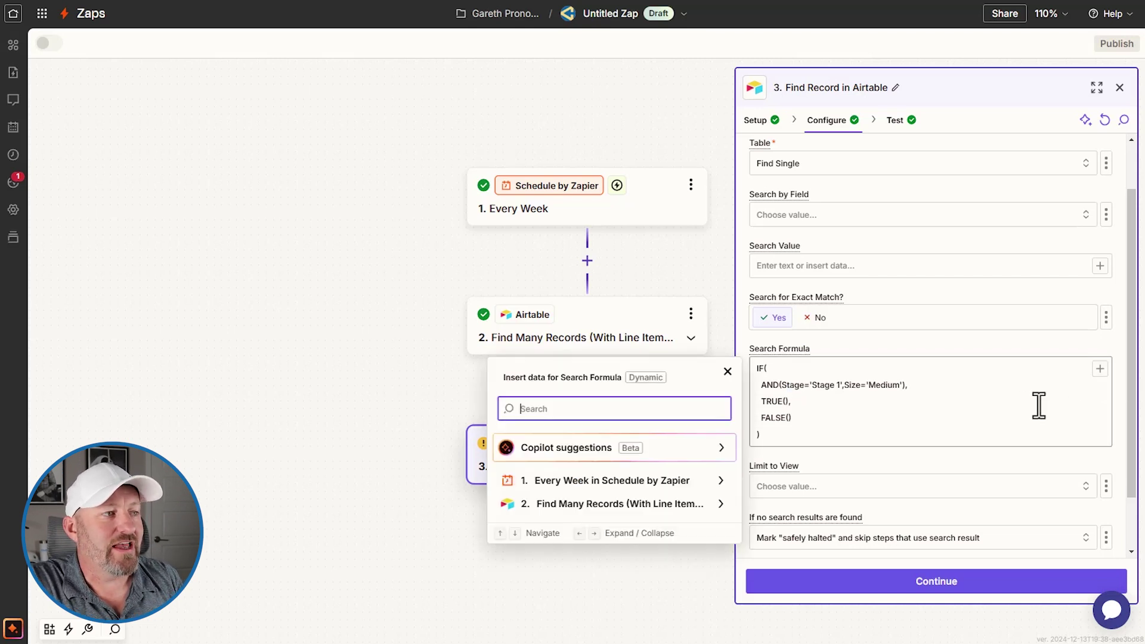
left_click(729, 371)
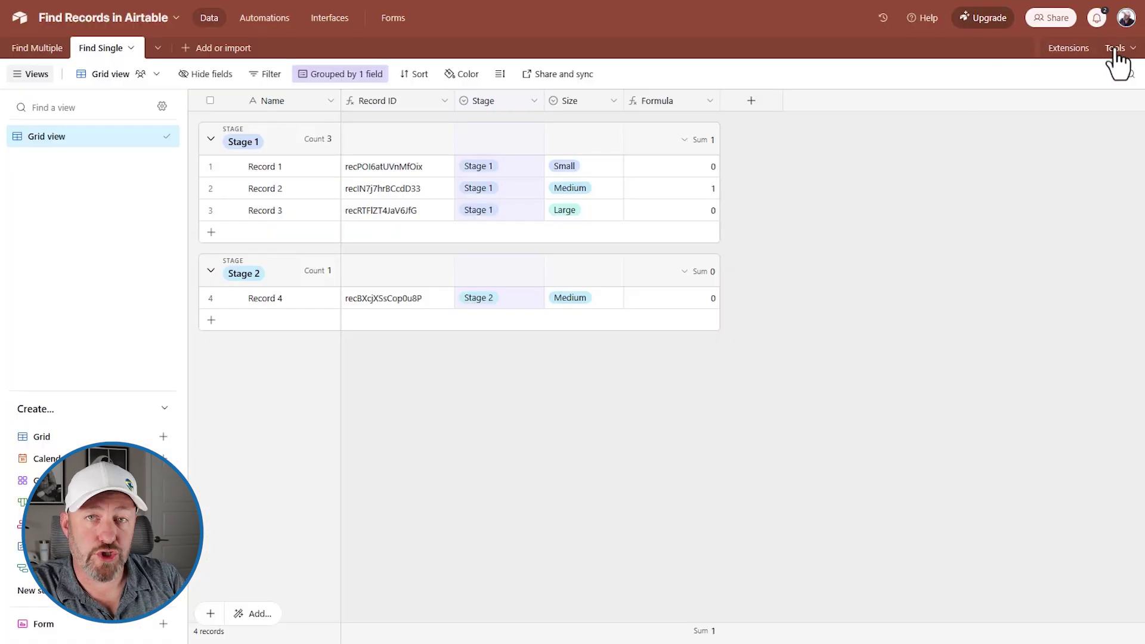
Switch to Airtable and open the field management overview of the Find Single table to view its field IDs.
left_click(1116, 51)
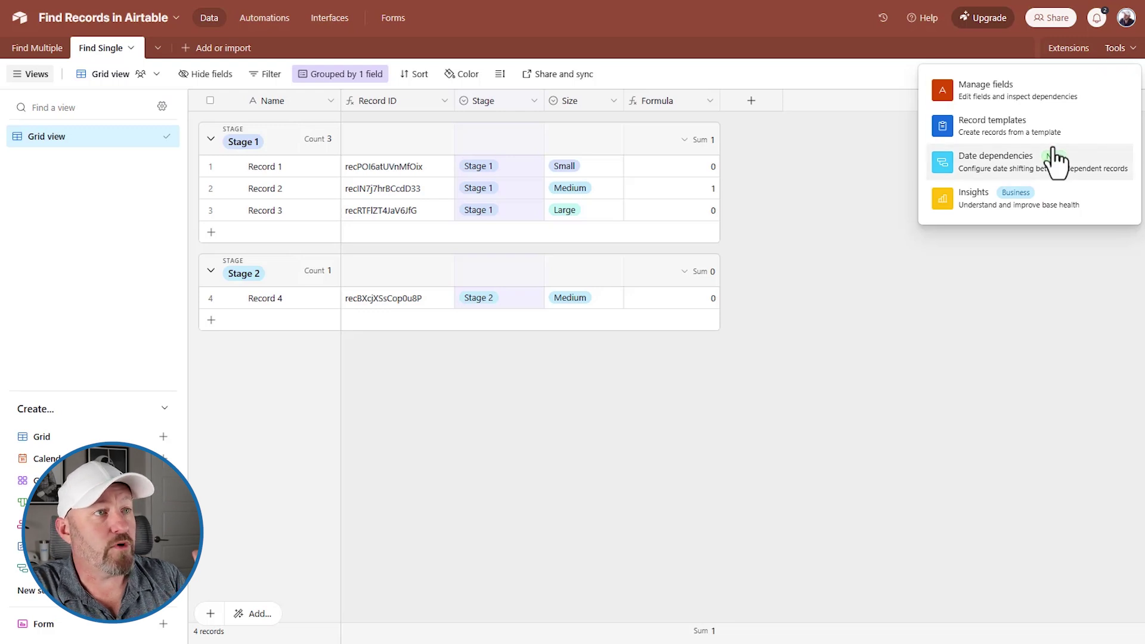
left_click(1008, 111)
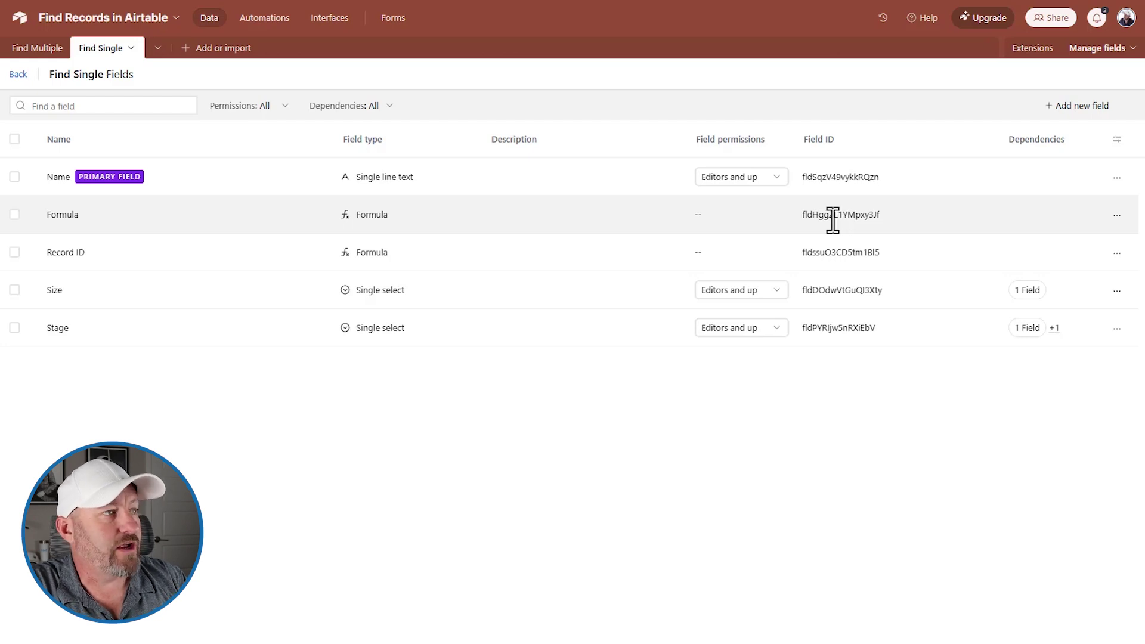
Copy the Size field's ID from Airtable and replace the Size reference in the Zap's search formula with fldDOdwVtGuQI3Xty.
double_click(824, 292)
key("ctrl+c")
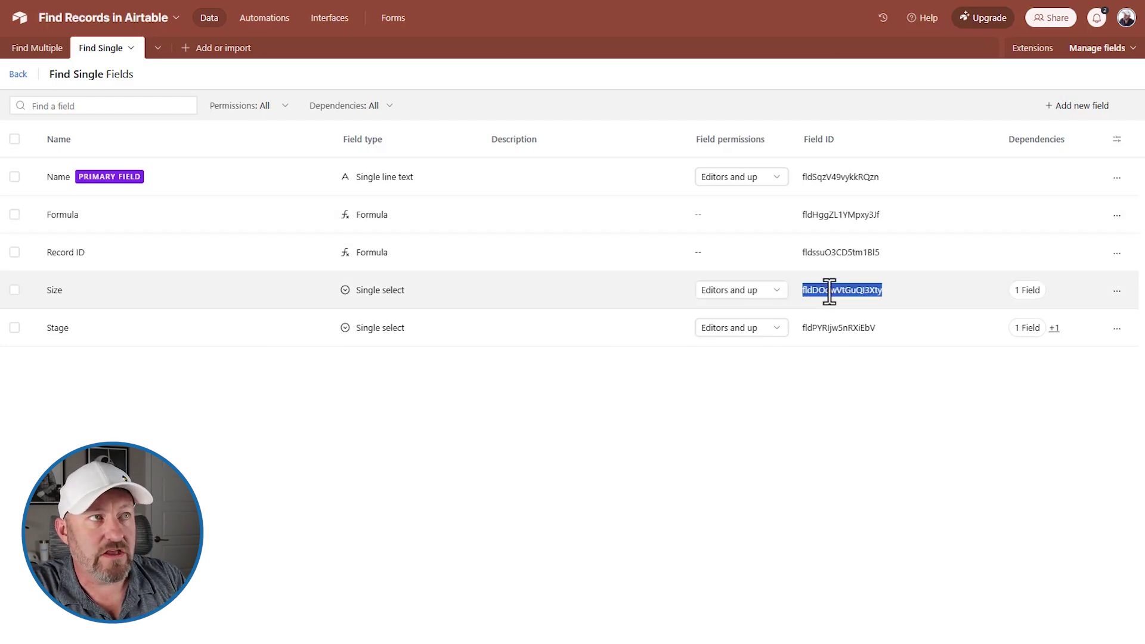
key("alt+Tab")
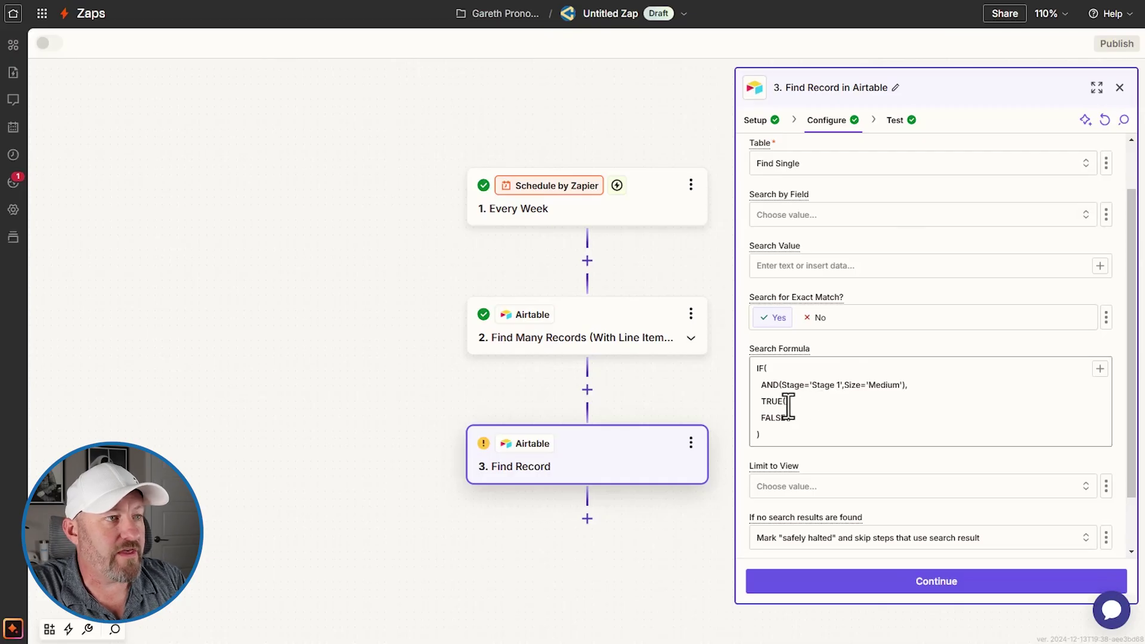
double_click(851, 386)
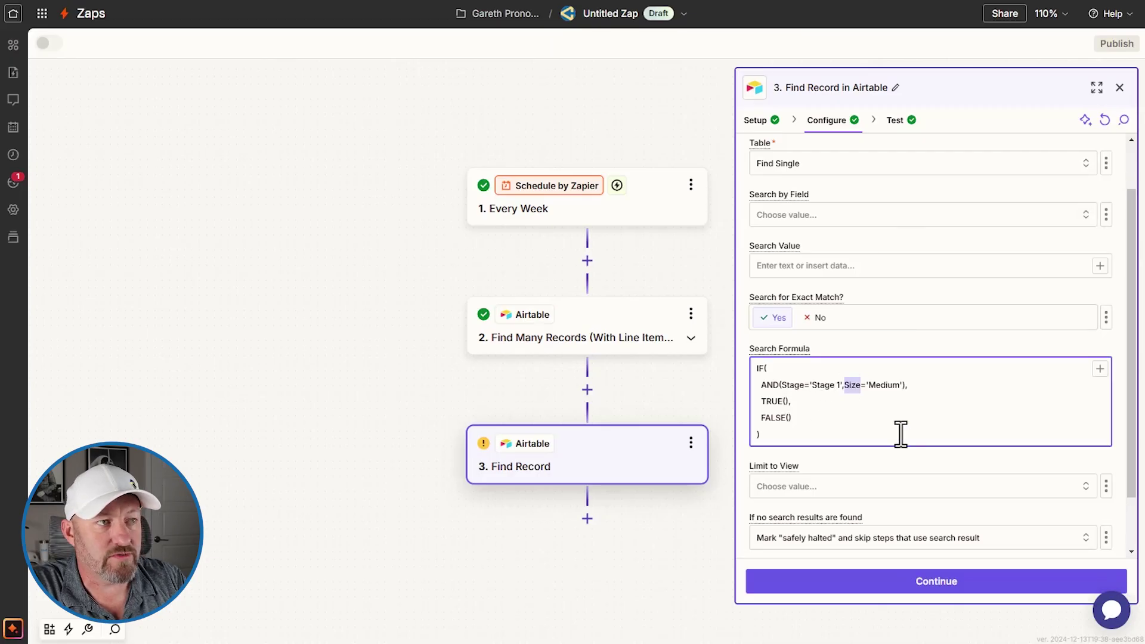
key("ctrl+v")
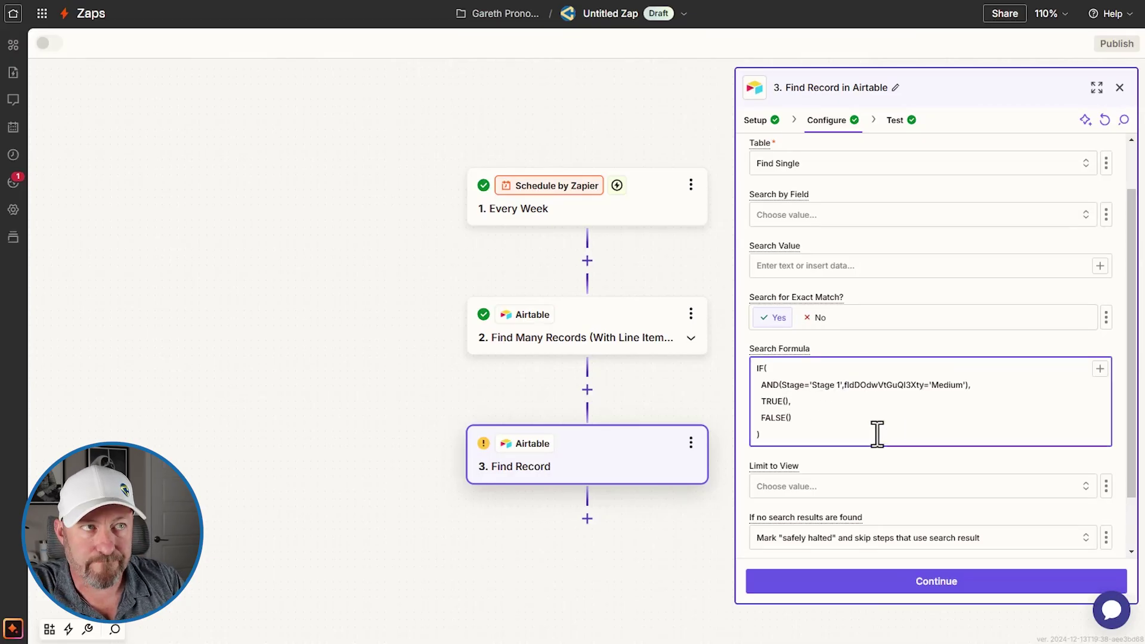
Copy the Stage field's ID from Airtable and replace the Stage reference in the Zap's search formula with fldPYRIjw5nRXiEbV.
key("alt+Tab")
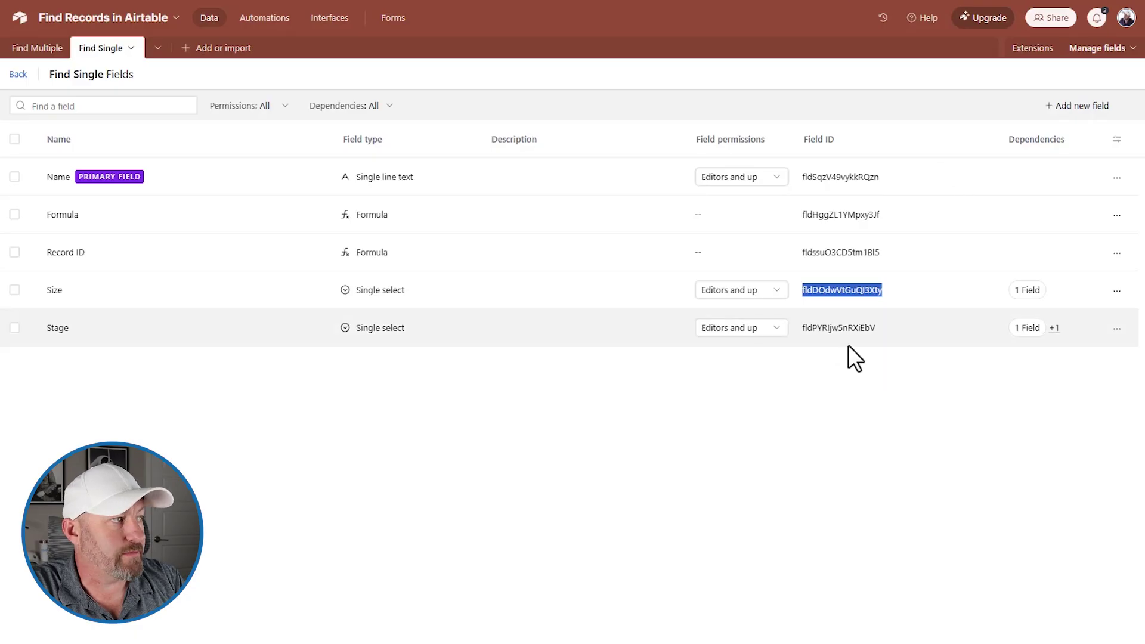
double_click(832, 328)
key("ctrl+c")
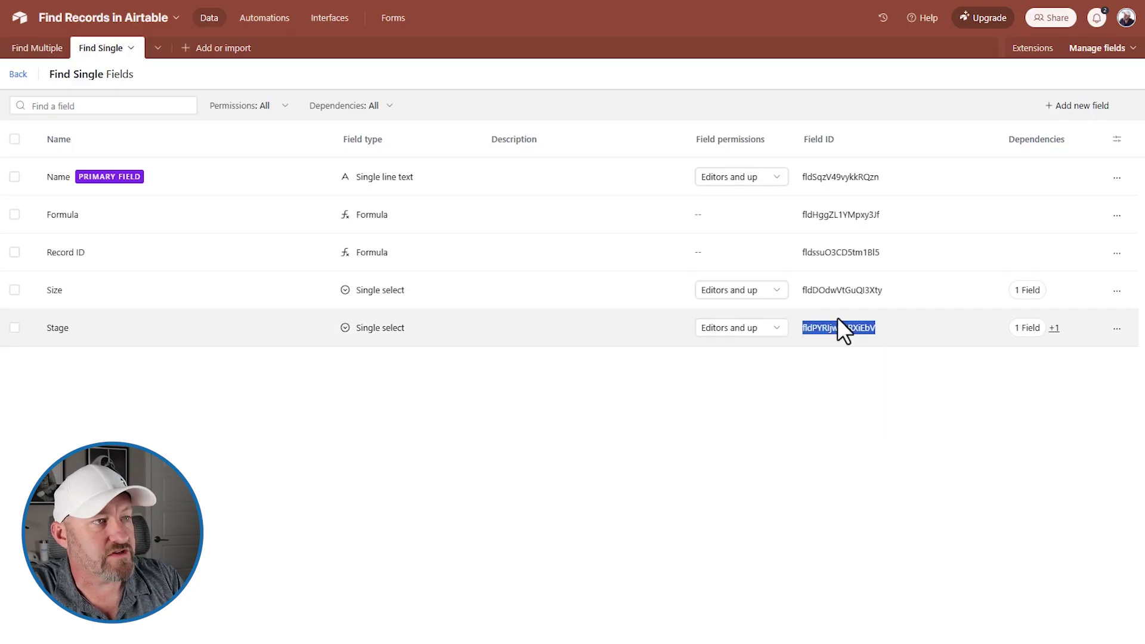
key("alt+Tab")
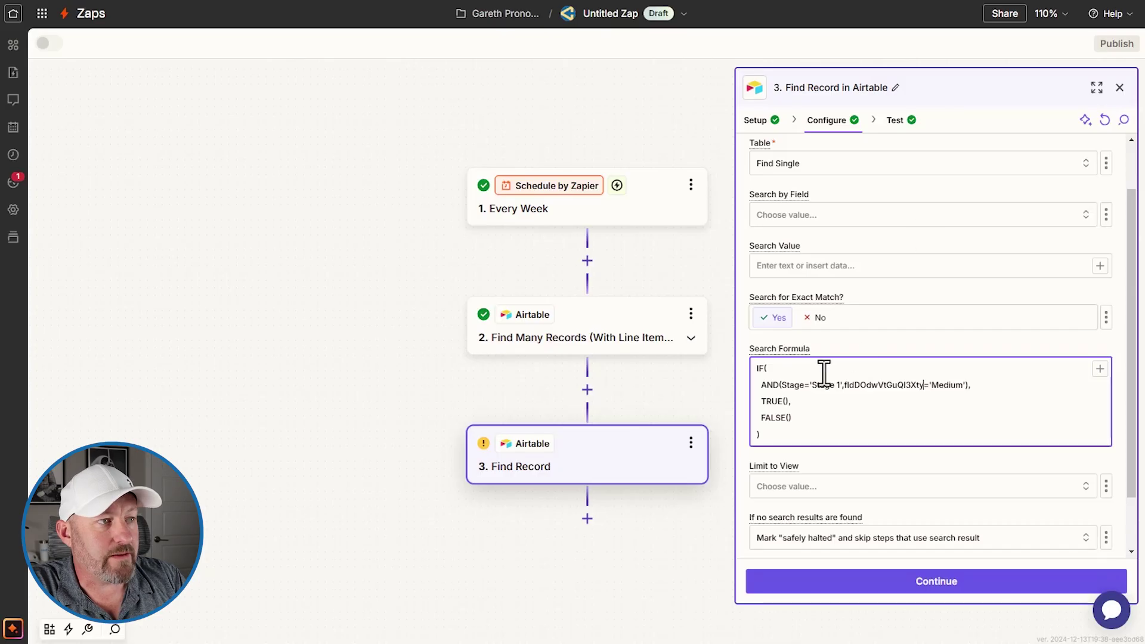
double_click(792, 385)
key("ctrl+v")
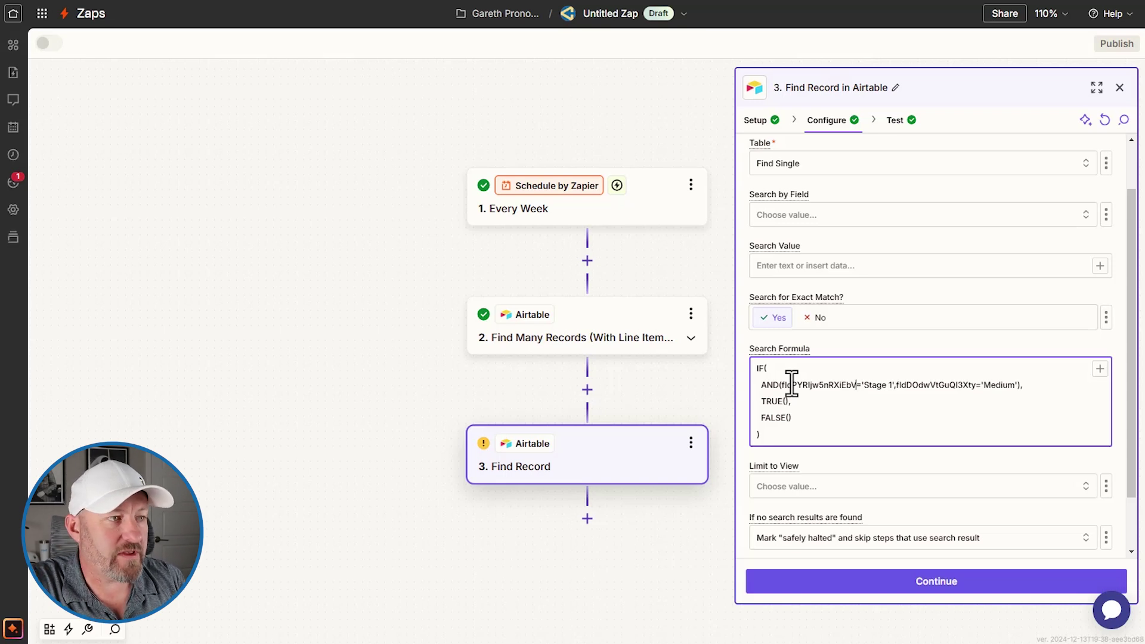
Continue to the Find Record step's test, retest it with the field-ID formula and check the returned record's name.
scroll(825, 388, "down", 2)
left_click(938, 584)
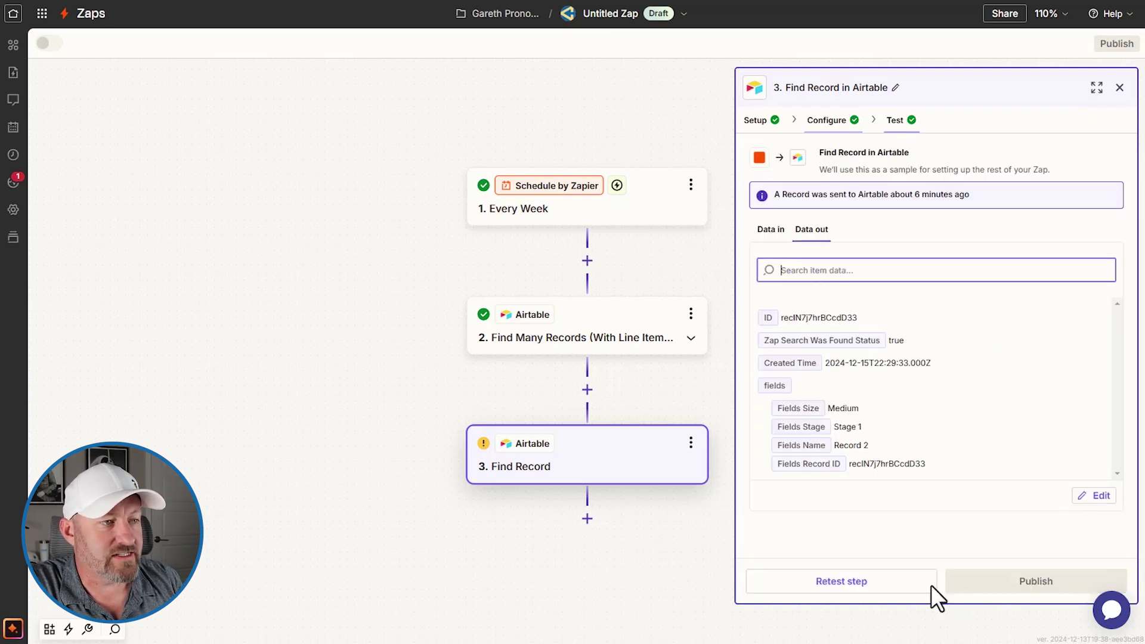
left_click(876, 588)
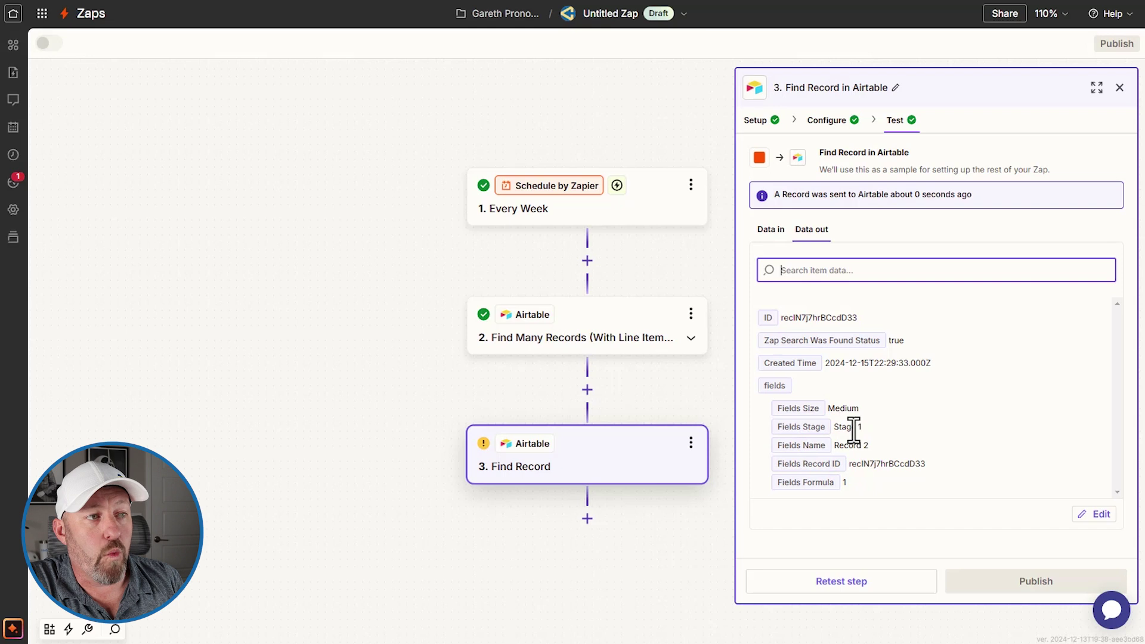
left_click_drag(880, 446, 852, 449)
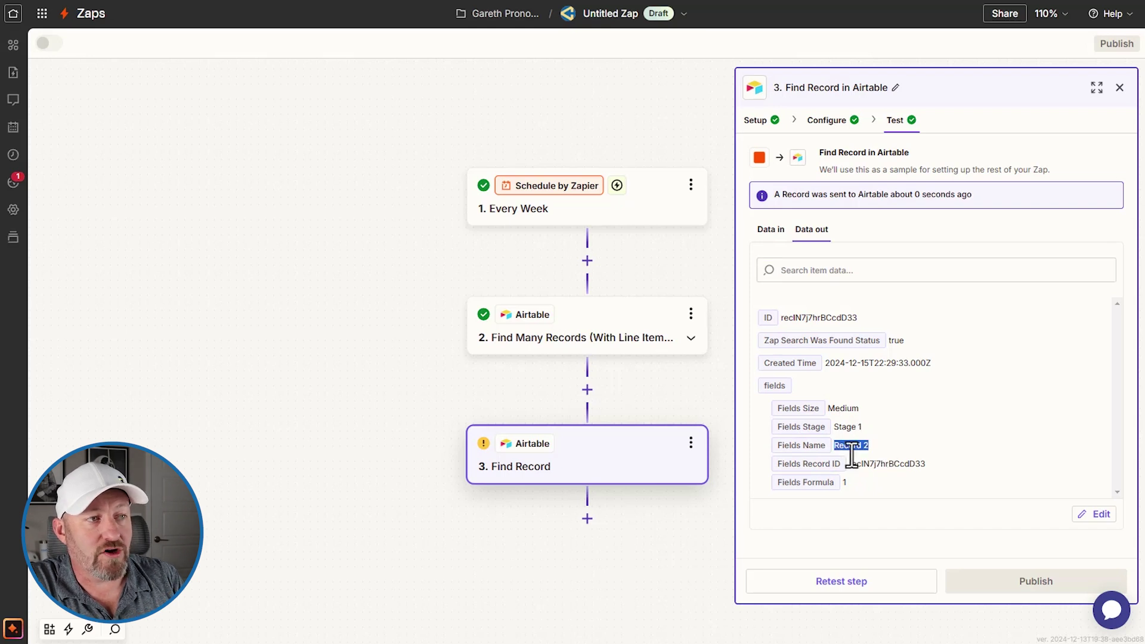